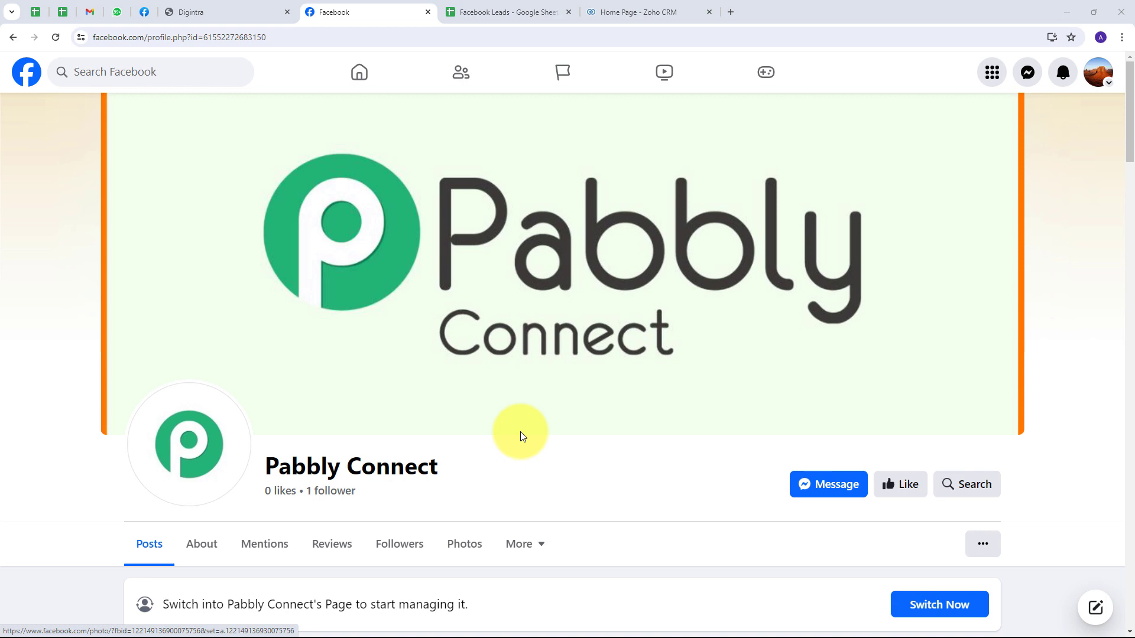
# Step: Switch to the 'Facebook Leads - Google Sheets' tab showing the empty lead column headers
pyautogui.click(508, 11)
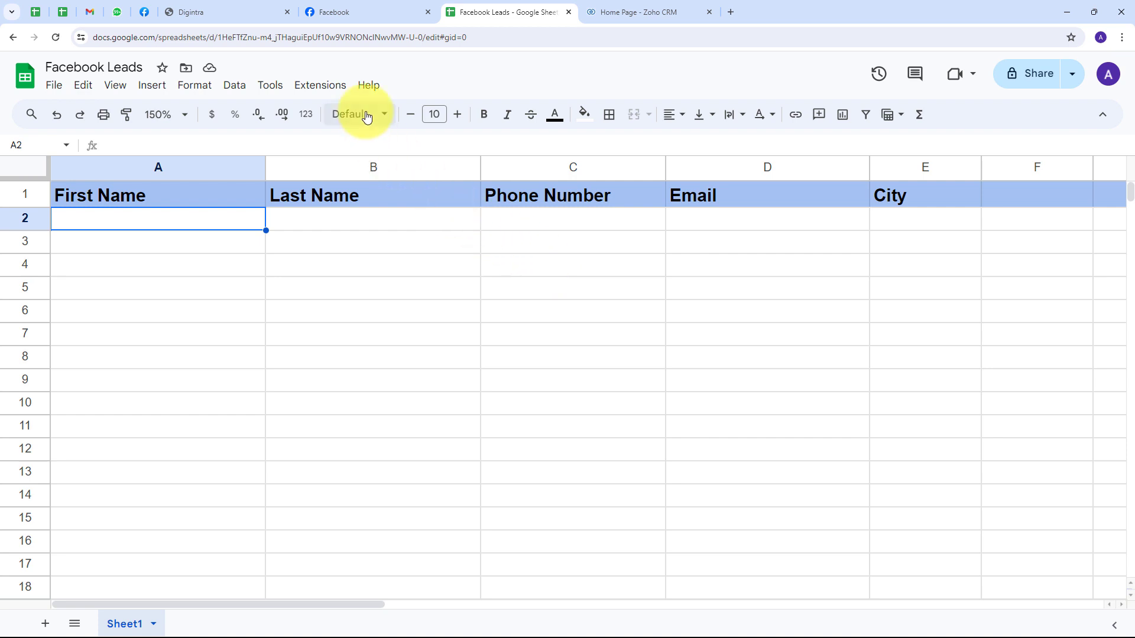
# Step: Check the Facebook, Zoho CRM and spreadsheet tabs, ending on the Digintra MSG24x7 dashboard
pyautogui.click(313, 12)
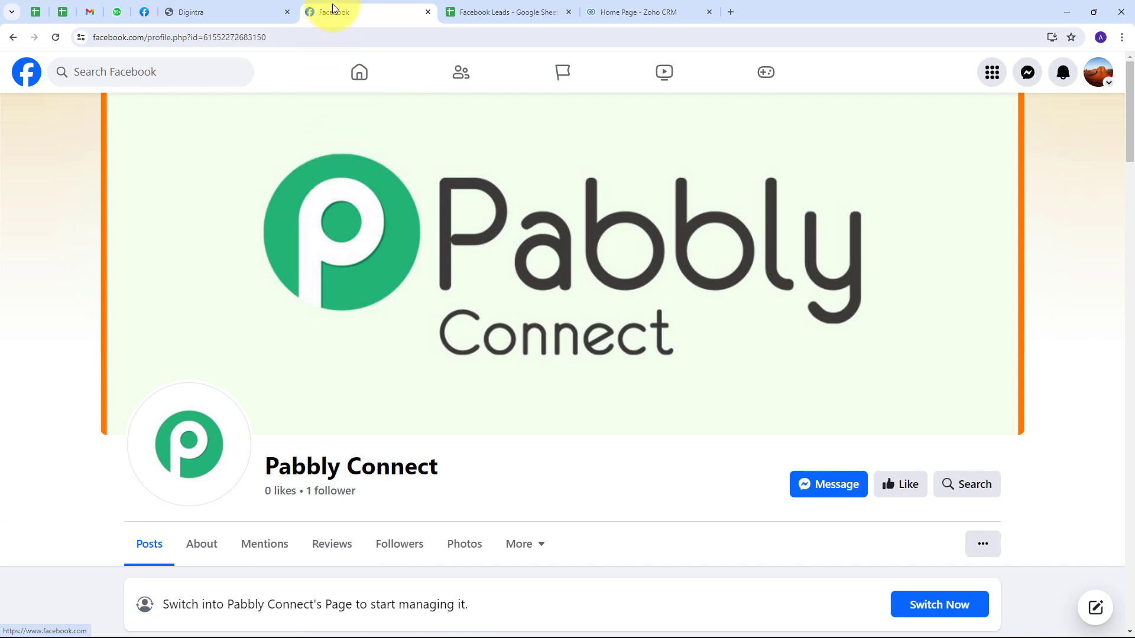
pyautogui.click(487, 9)
pyautogui.hotkey('ctrl', 'Tab')
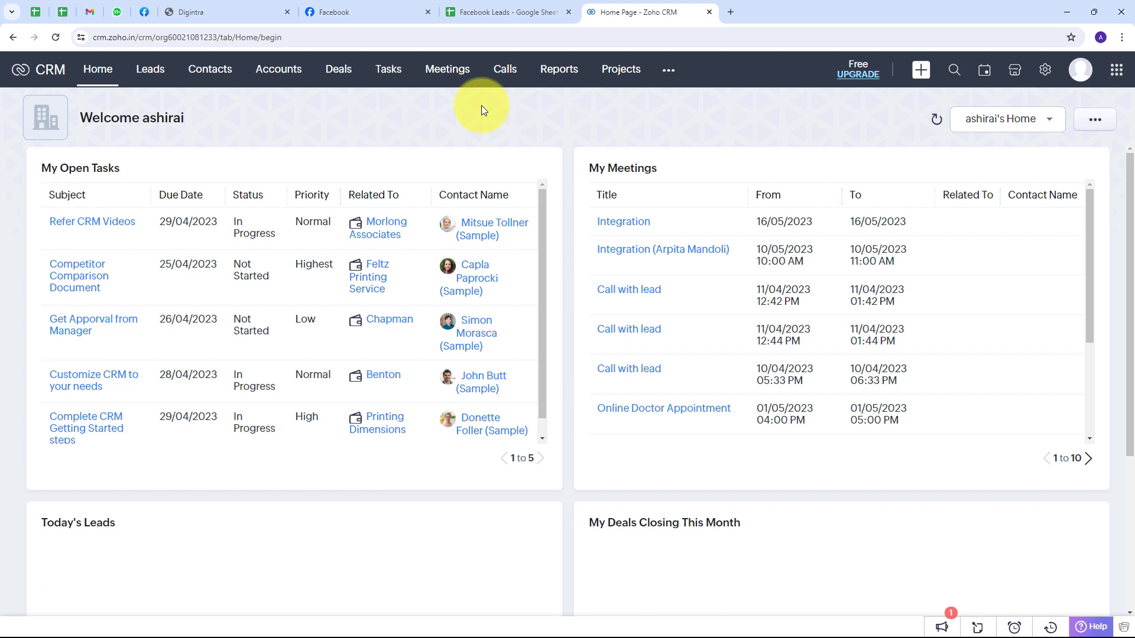
pyautogui.click(380, 9)
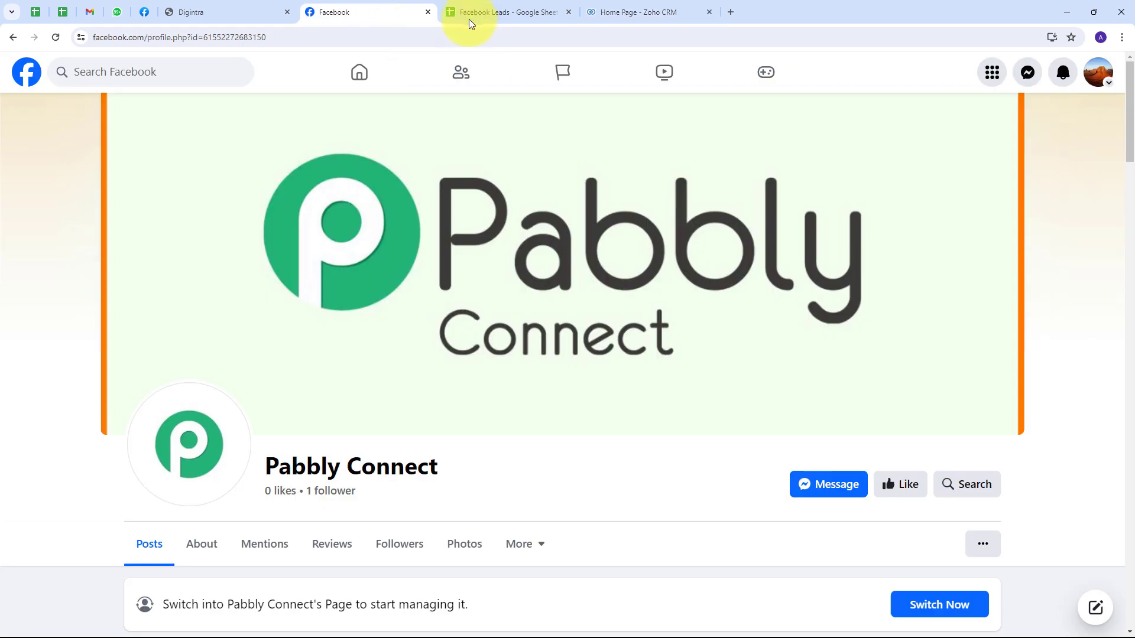
pyautogui.click(472, 13)
pyautogui.click(623, 10)
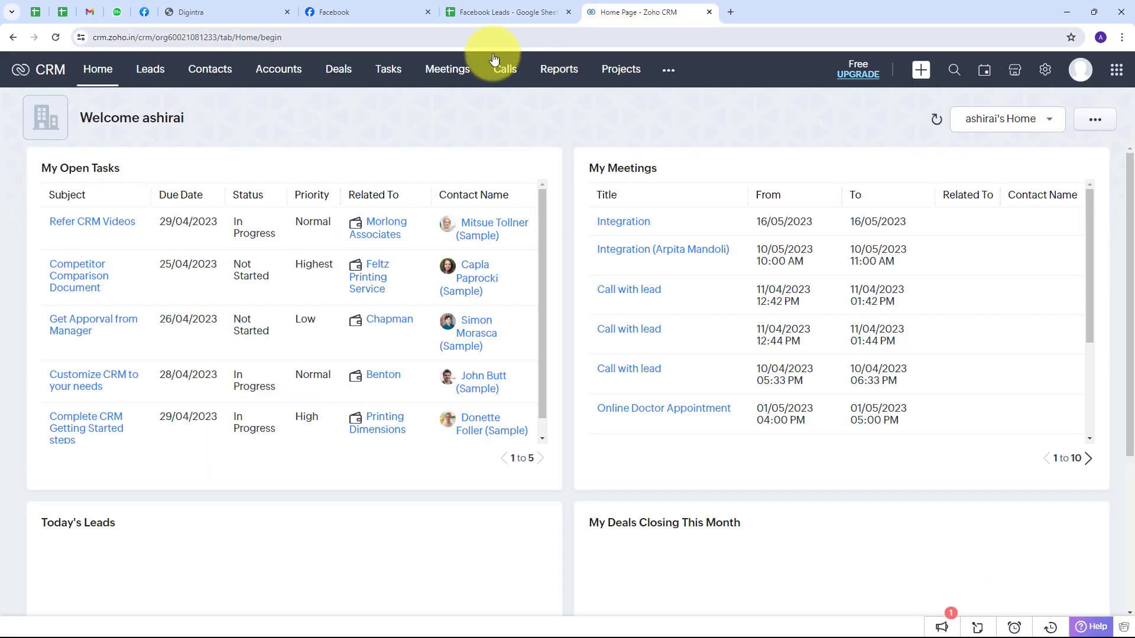
pyautogui.click(249, 14)
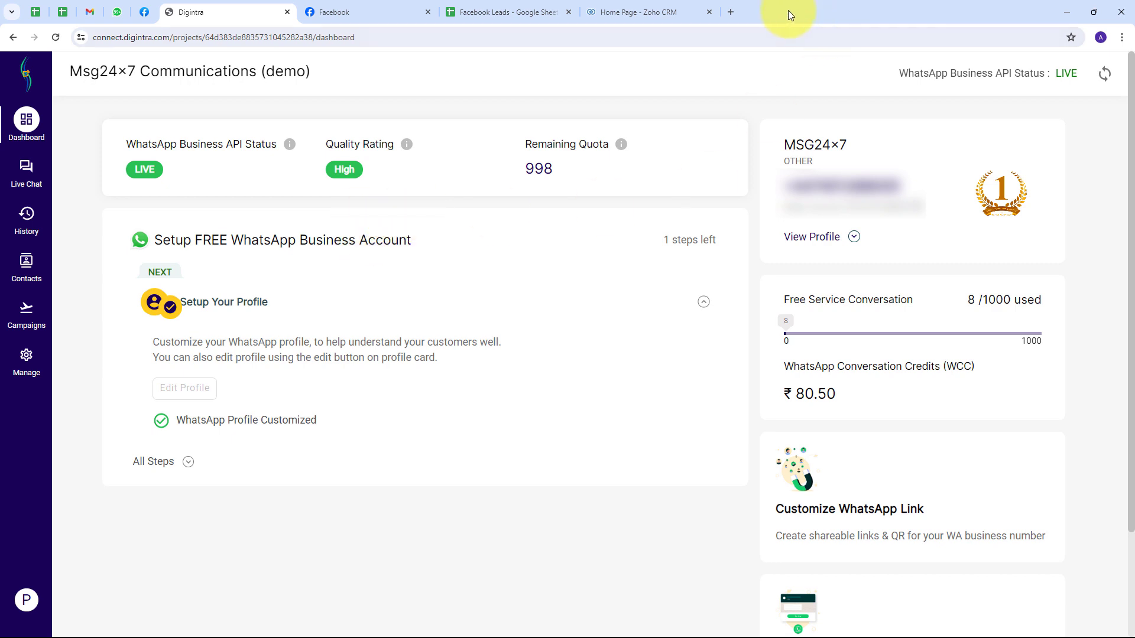
# Step: Load pabbly.com/connect in a new tab, sign in, and access the Pabbly Connect dashboard
pyautogui.click(732, 12)
pyautogui.write('p')
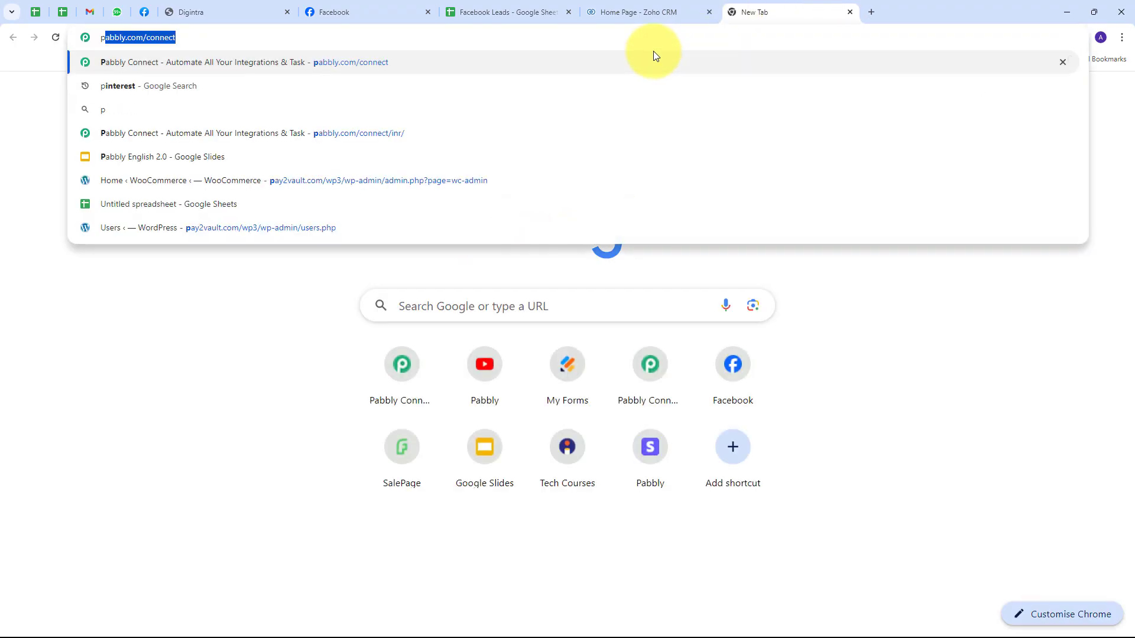
pyautogui.write('abbly.com/c')
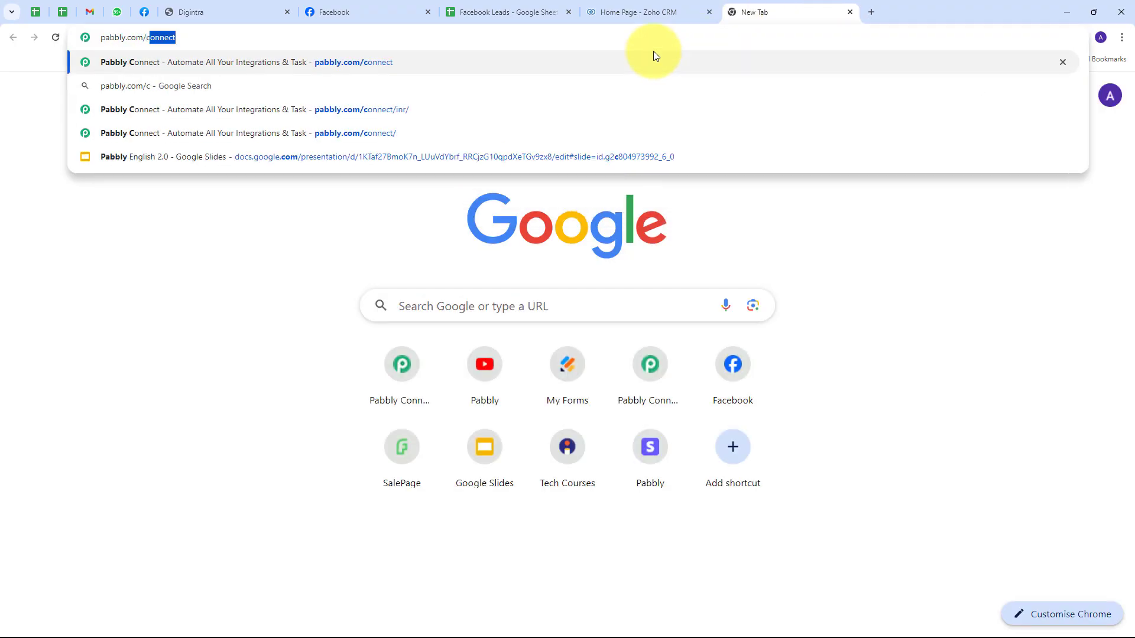
pyautogui.click(545, 110)
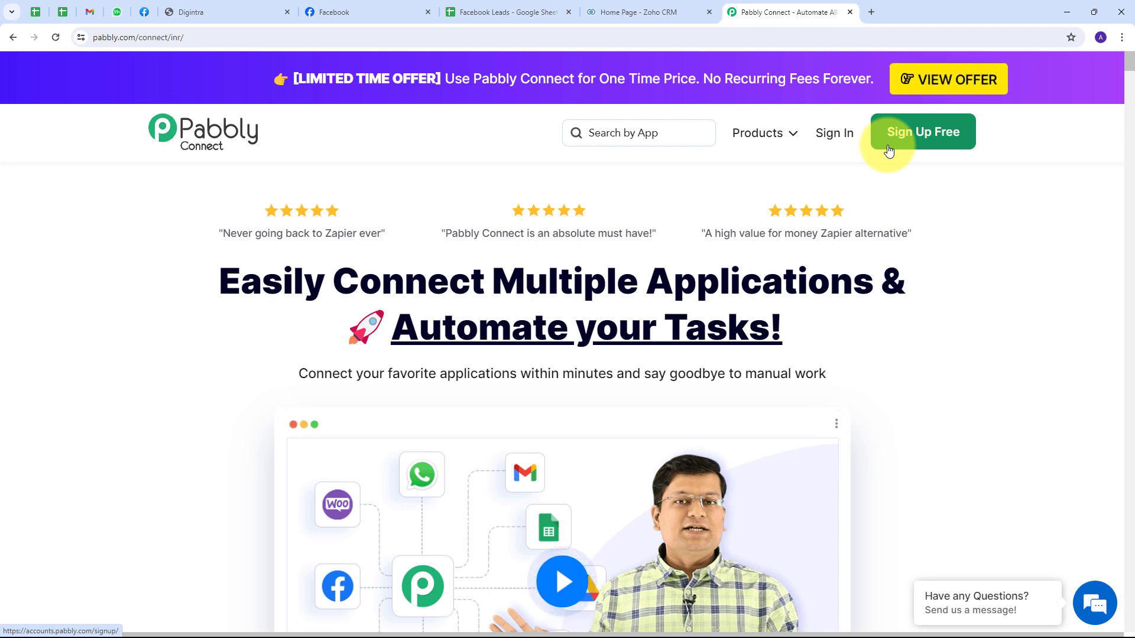
pyautogui.click(842, 140)
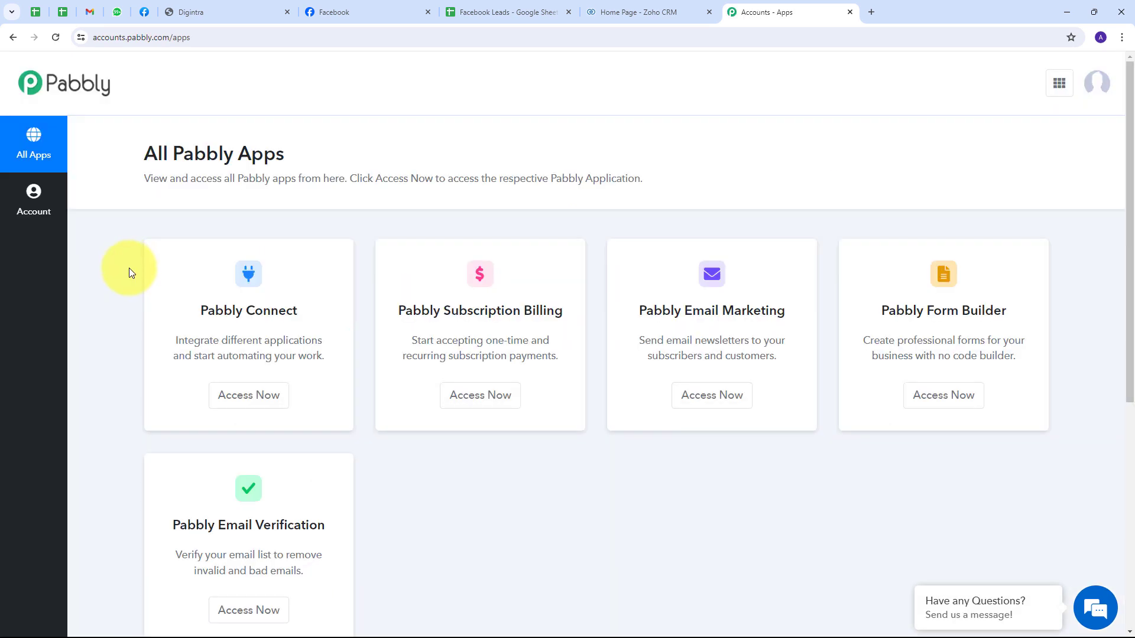
pyautogui.scroll(-1, 174, 256)
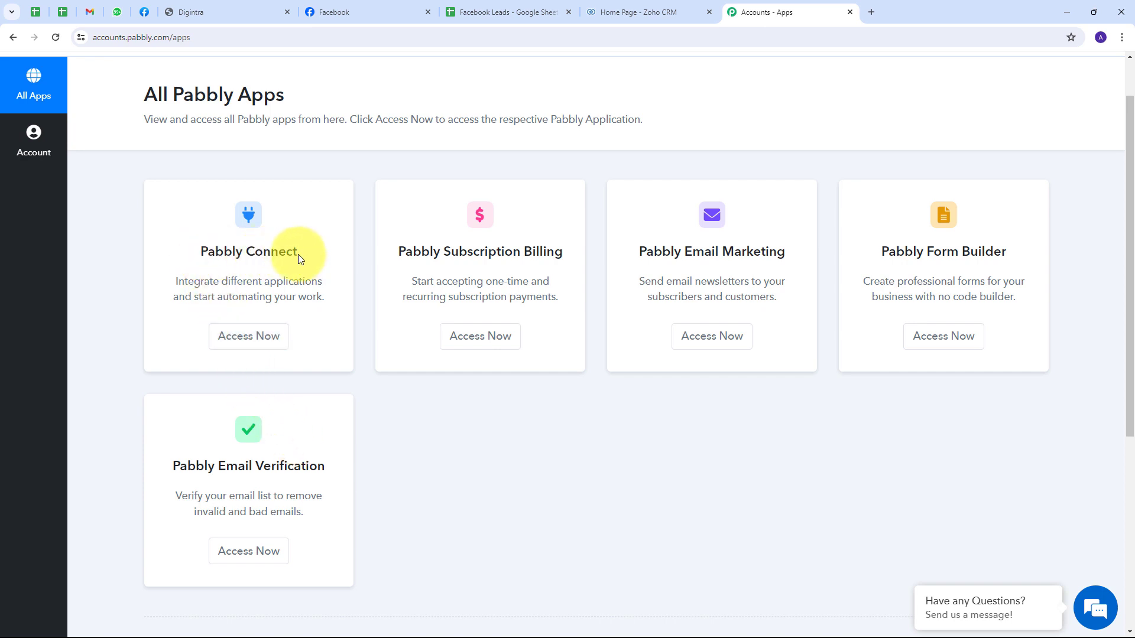
pyautogui.click(246, 341)
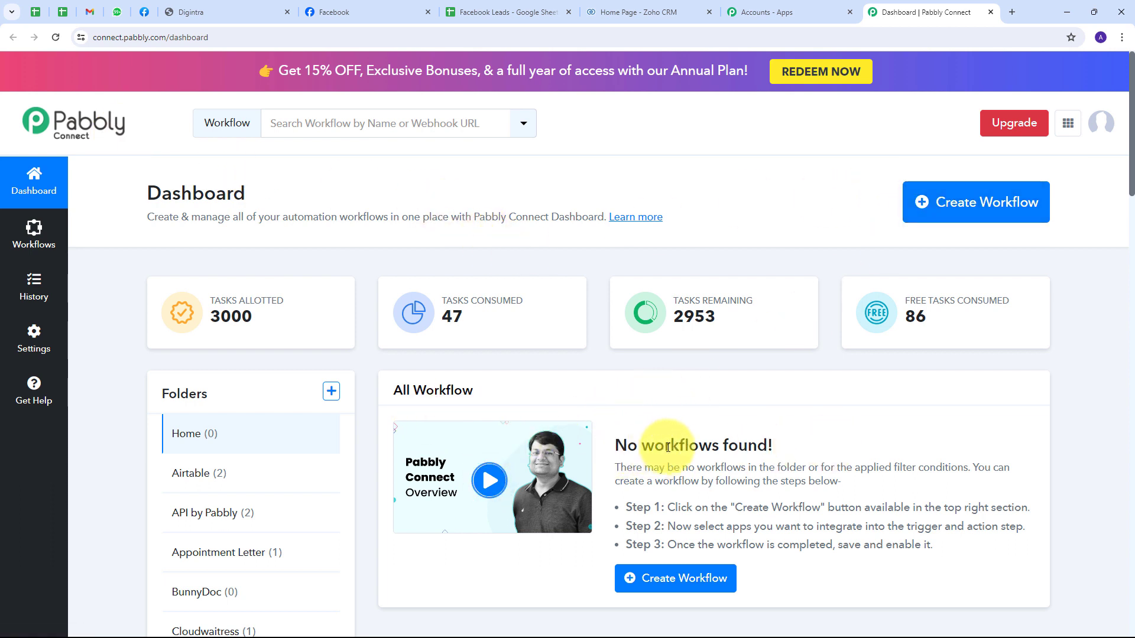
pyautogui.scroll(-1, 689, 453)
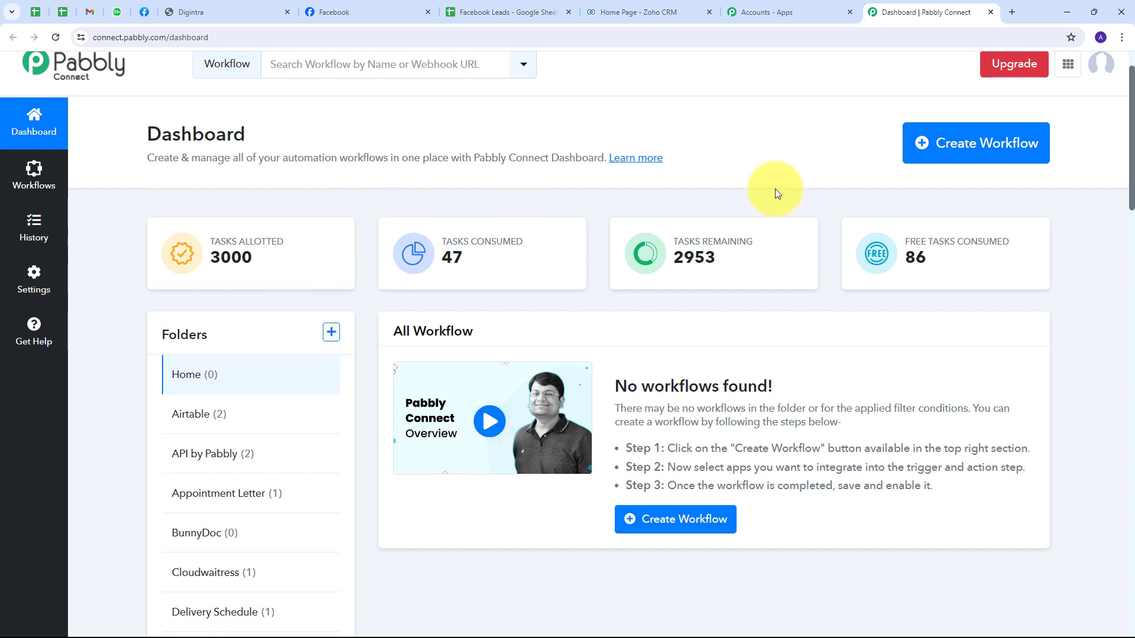
# Step: Create the workflow 'Automate Lead Nurturing Workflow with Pabbly Connect' in the Home folder
pyautogui.click(961, 152)
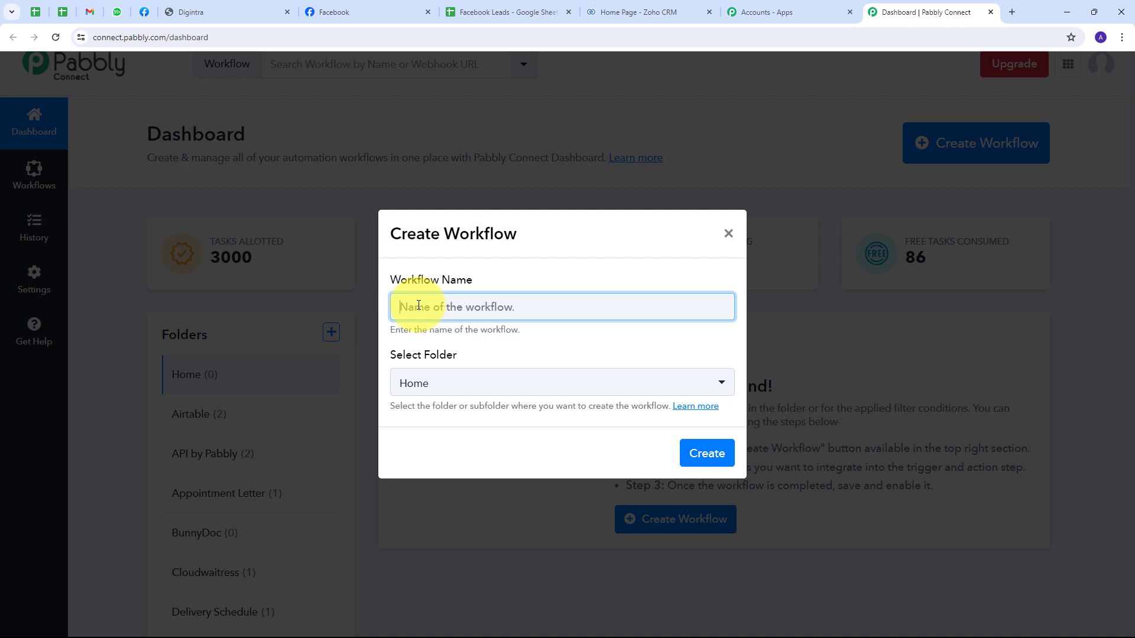
pyautogui.write('Automate Lead Nurturing Workflow with Pabbly Connect')
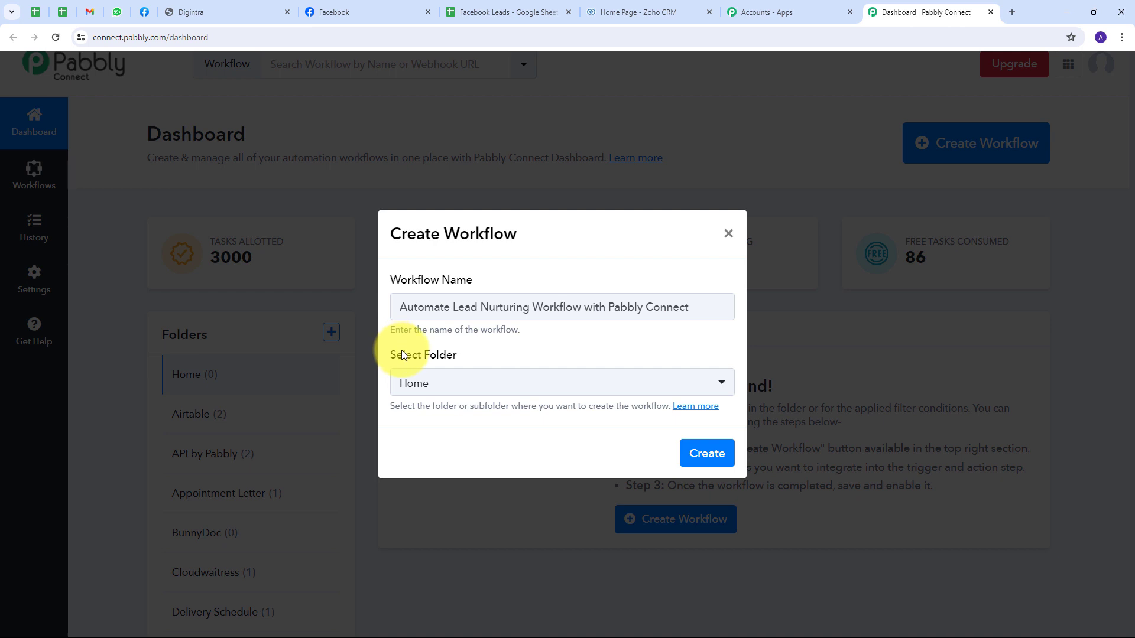
pyautogui.click(649, 384)
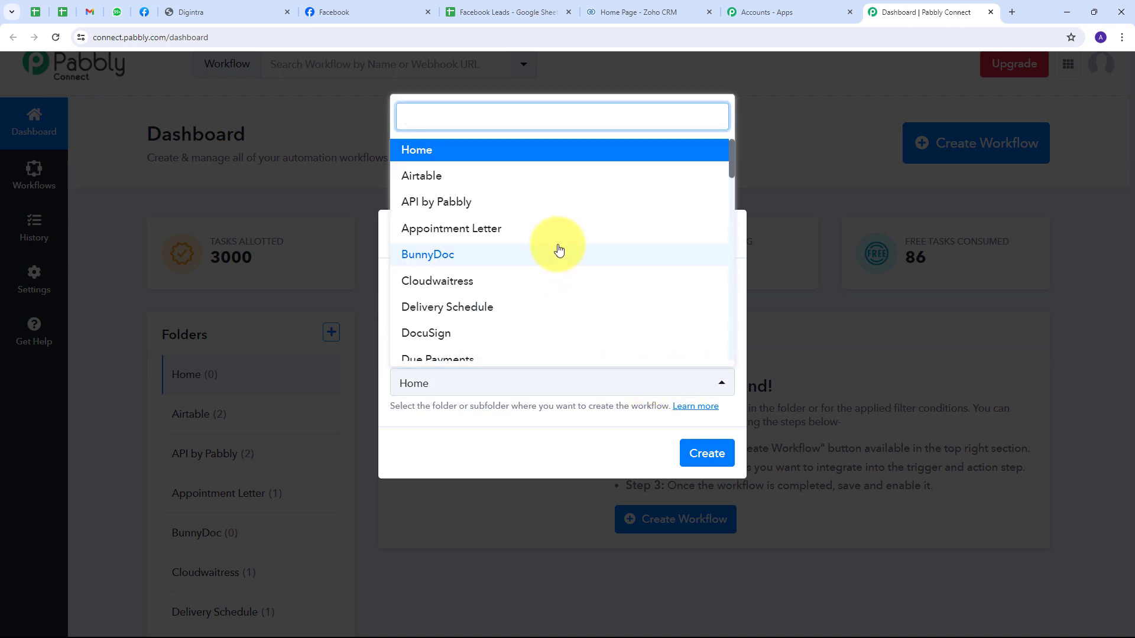
pyautogui.scroll(-8, 558, 250)
pyautogui.scroll(7, 559, 250)
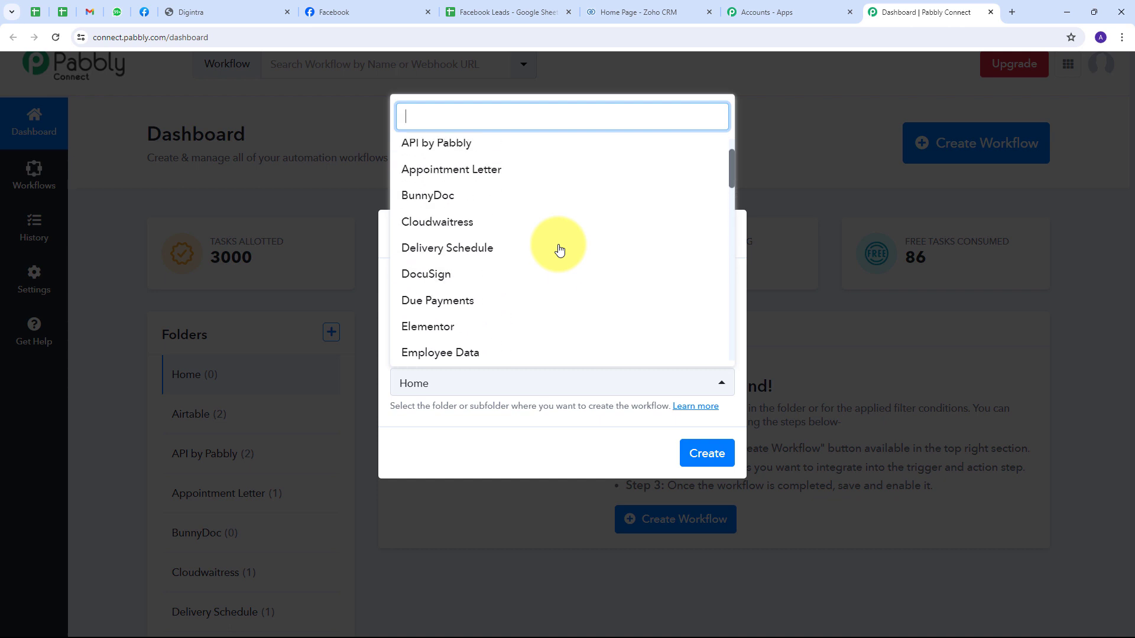
pyautogui.scroll(2, 560, 250)
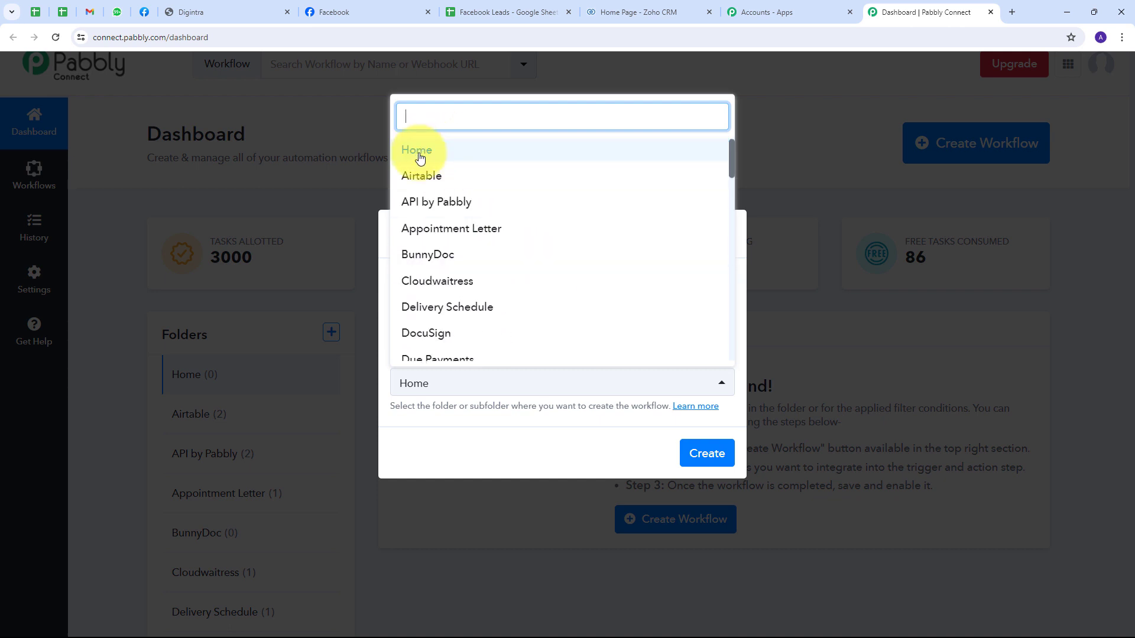
pyautogui.click(496, 155)
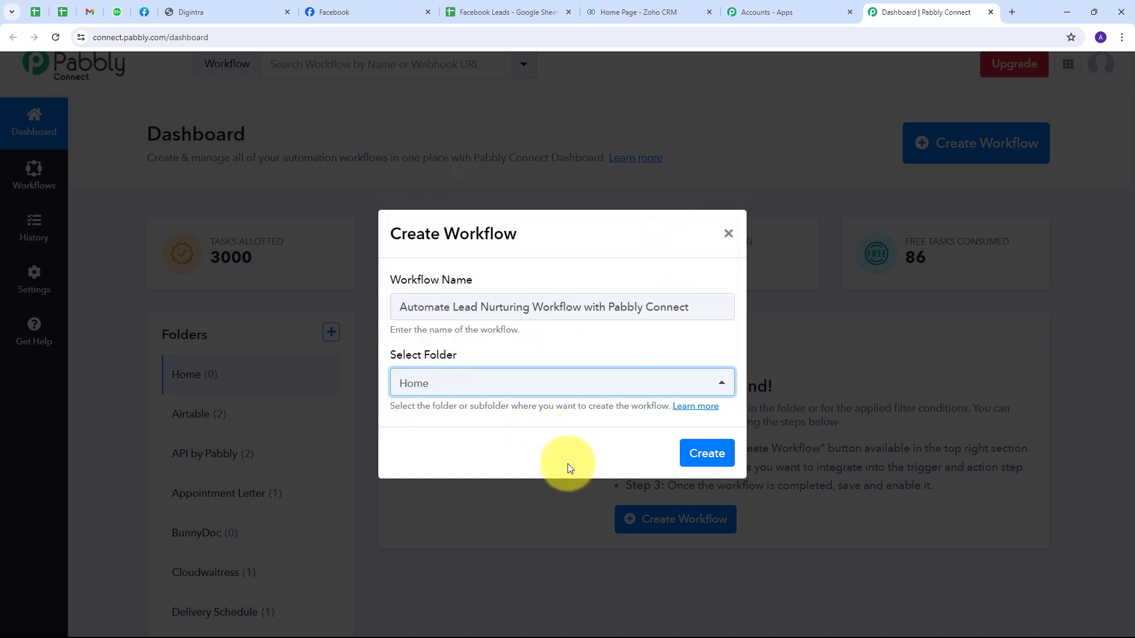
pyautogui.click(707, 454)
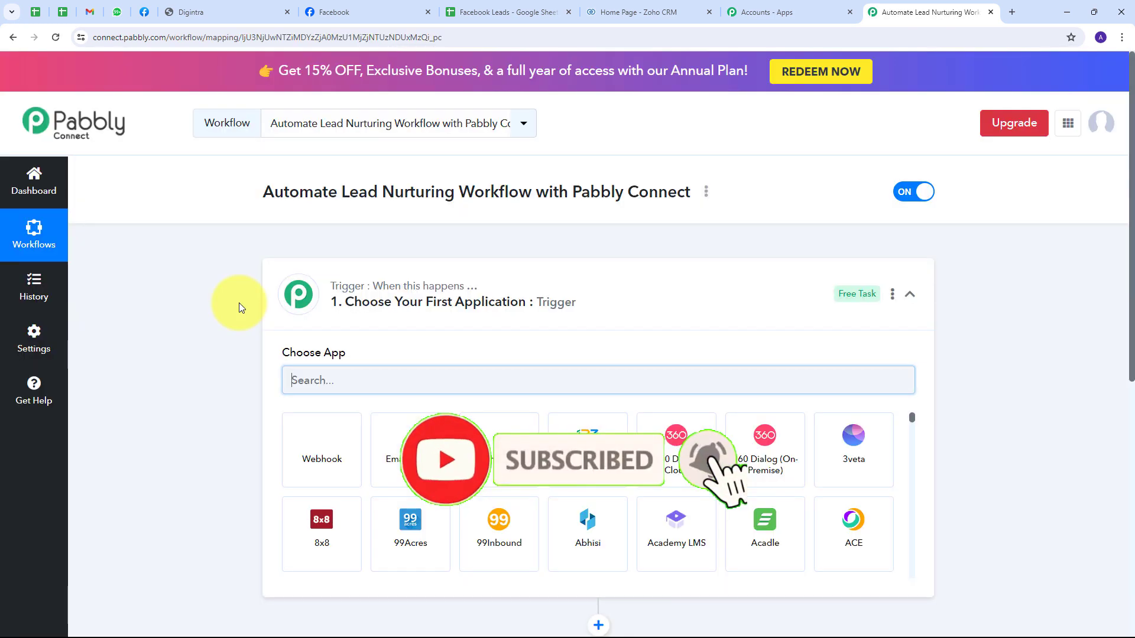
# Step: Set the trigger to Facebook Lead Ads with event New Lead (Instant) and begin connecting
pyautogui.scroll(-2, 209, 317)
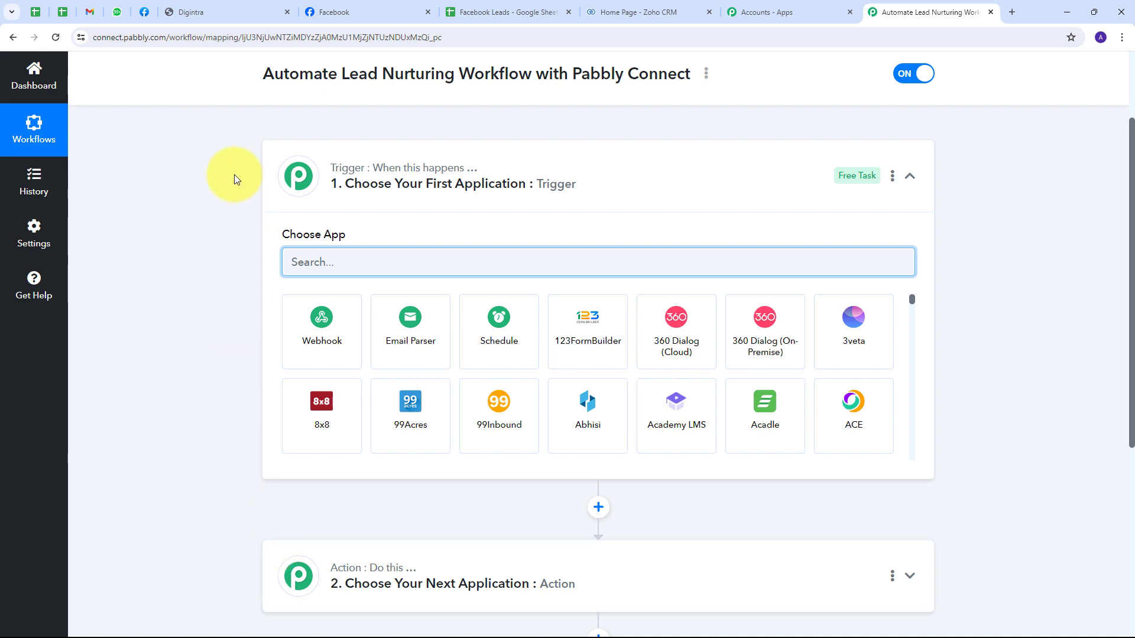
pyautogui.moveTo(346, 162)
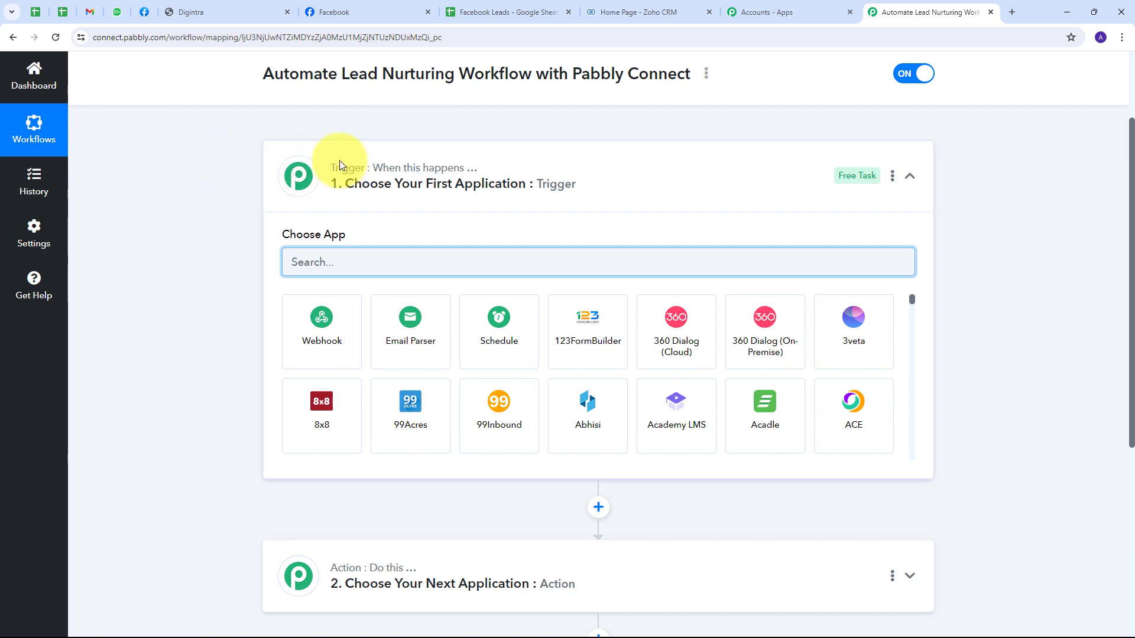
pyautogui.write('Facebook')
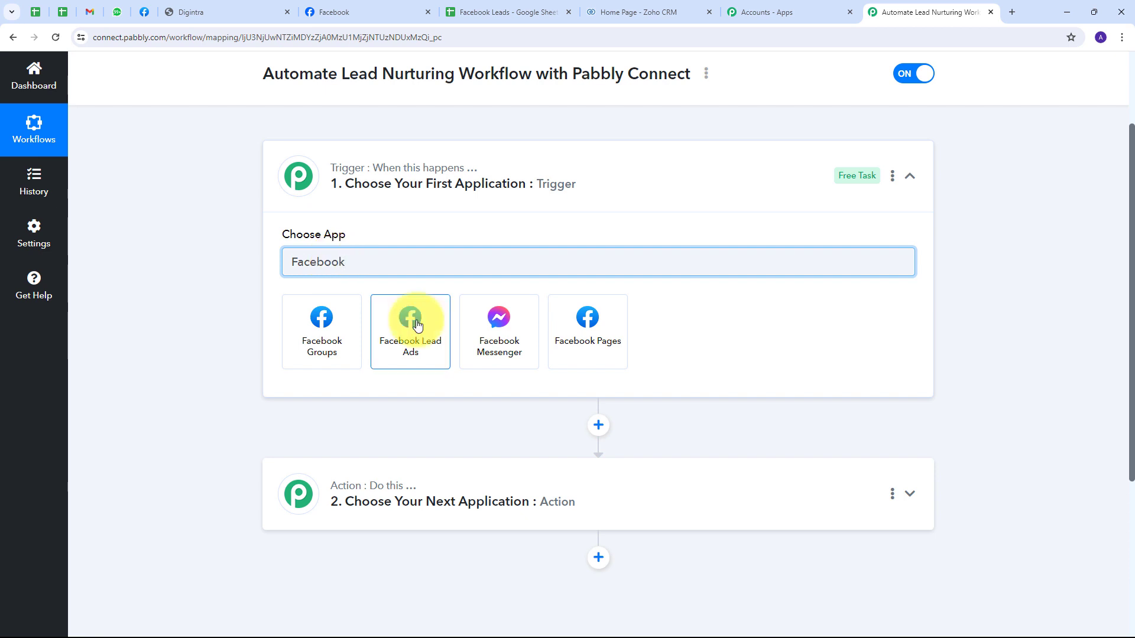
pyautogui.click(417, 325)
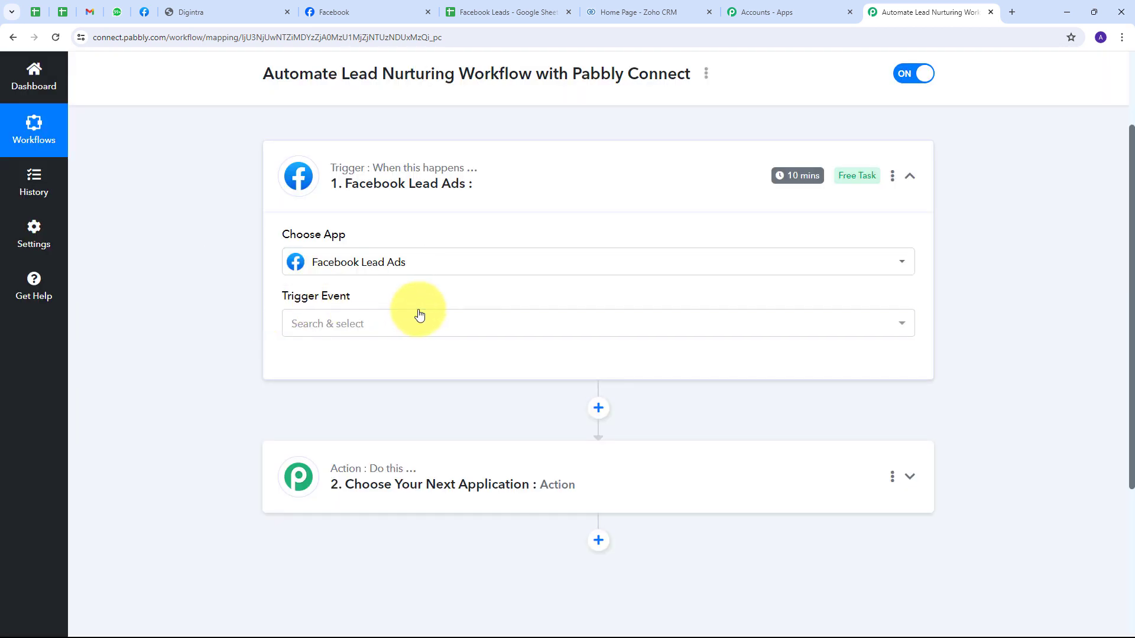
pyautogui.click(461, 321)
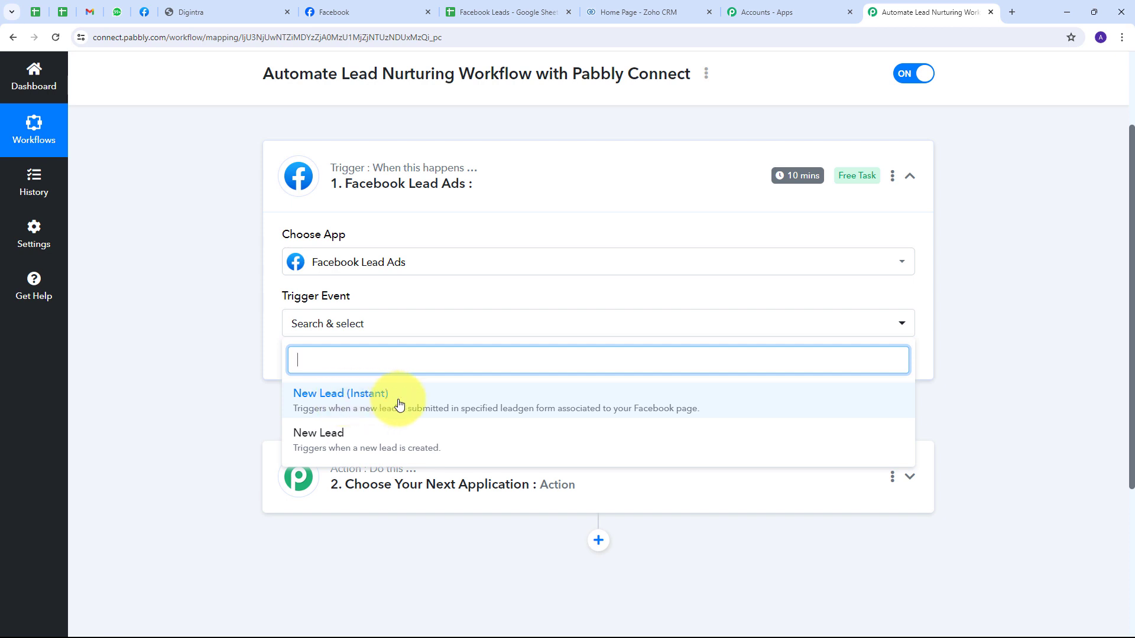
pyautogui.click(399, 404)
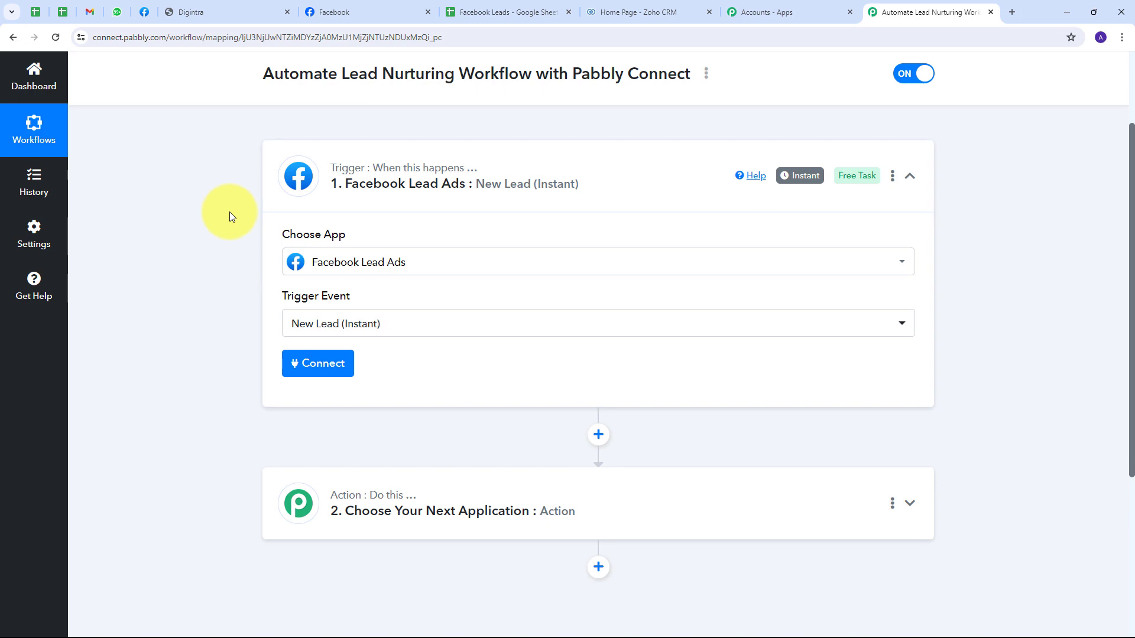
pyautogui.click(321, 370)
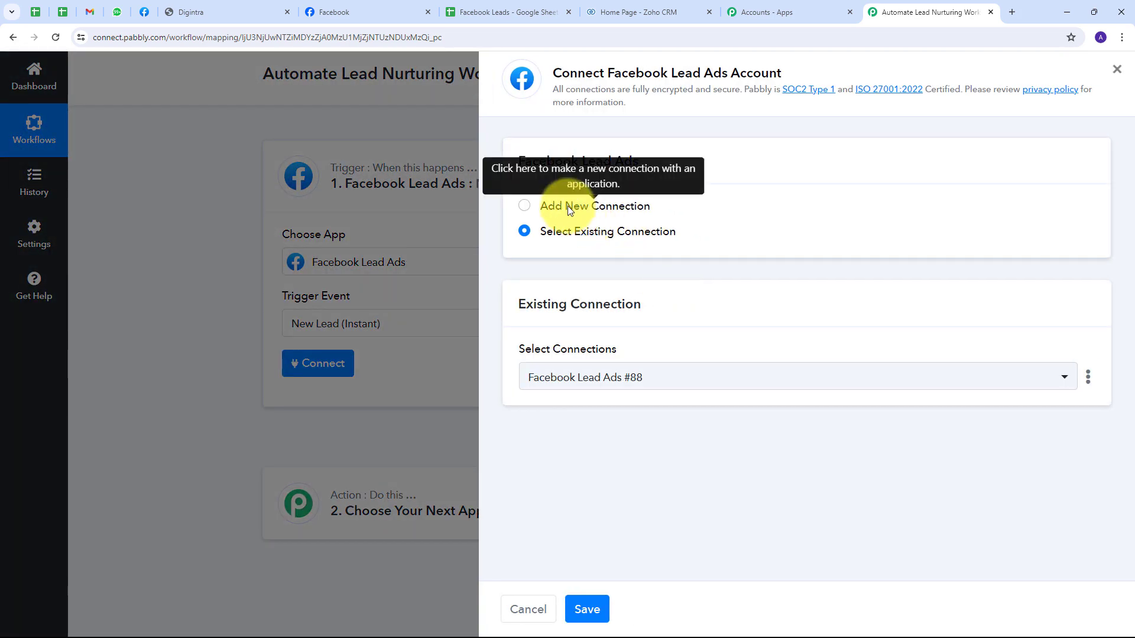
pyautogui.click(568, 206)
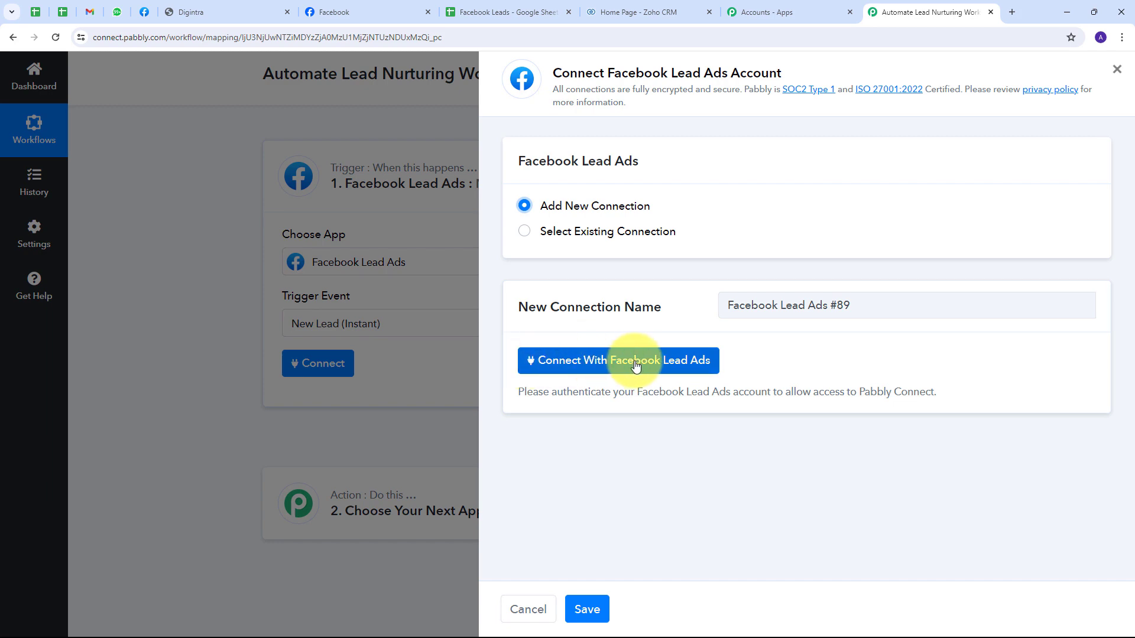
pyautogui.click(590, 369)
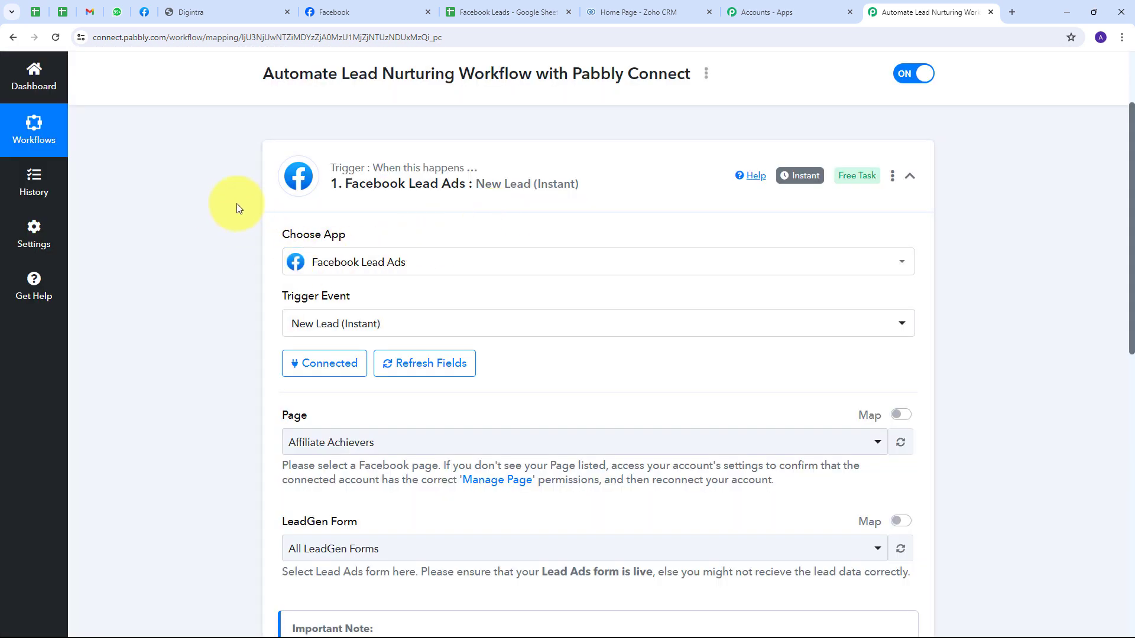
pyautogui.click(381, 11)
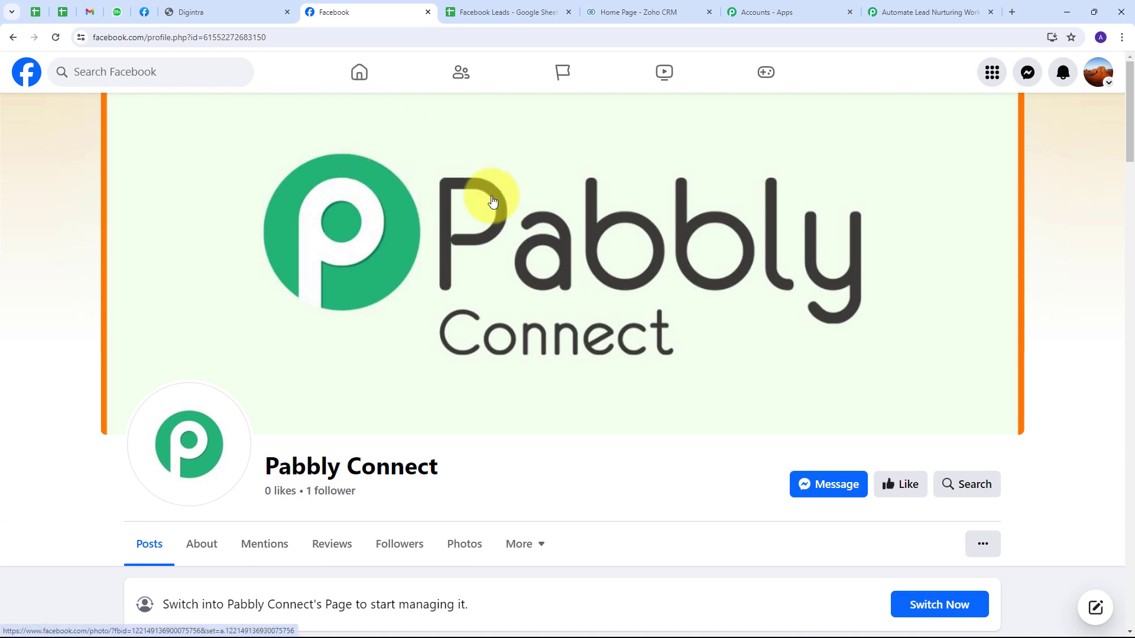
pyautogui.click(910, 5)
pyautogui.scroll(-3, 500, 272)
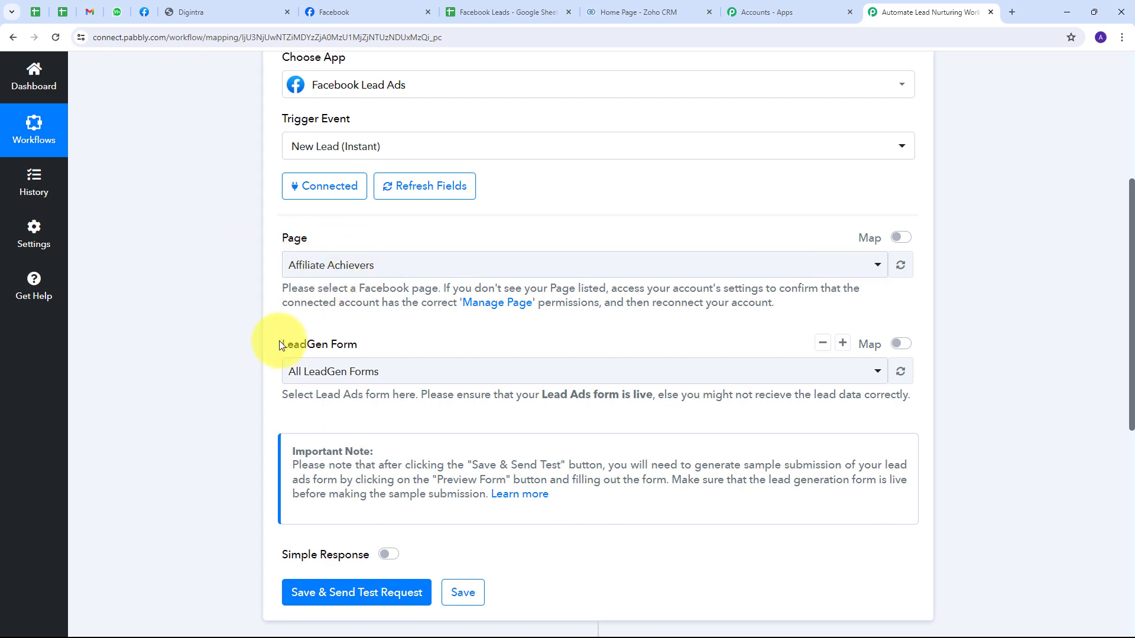
pyautogui.scroll(1, 314, 334)
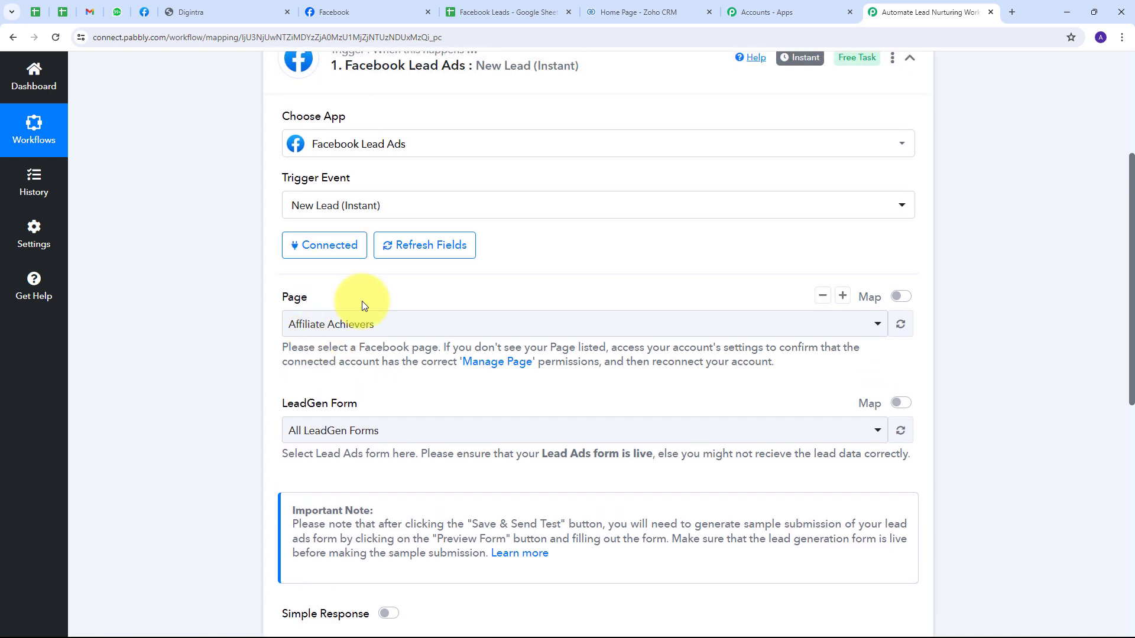
pyautogui.click(334, 12)
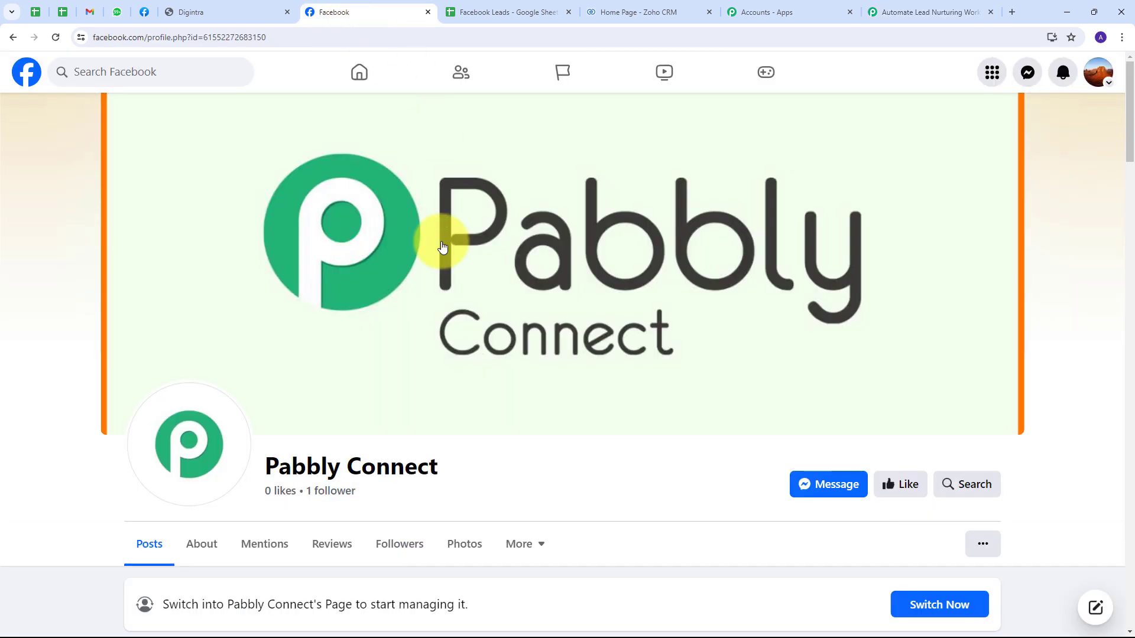
pyautogui.scroll(-2, 299, 272)
pyautogui.moveTo(263, 340); pyautogui.dragTo(461, 343)
pyautogui.scroll(2, 426, 349)
pyautogui.click(490, 468)
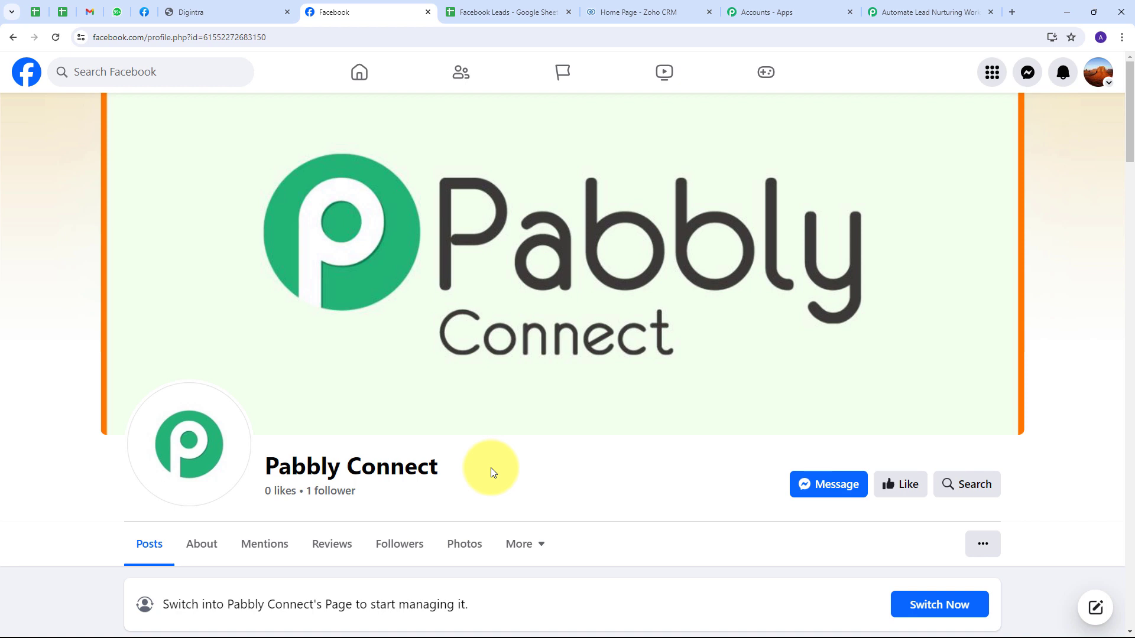
pyautogui.click(887, 12)
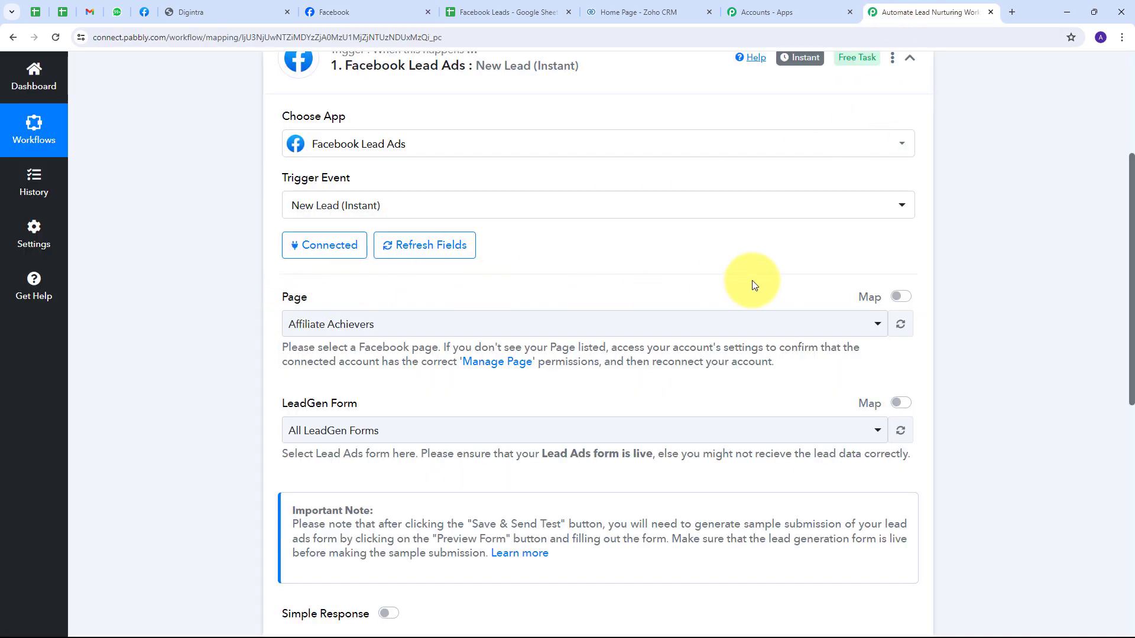
# Step: Set the trigger's Page to Pabbly Connect
pyautogui.click(689, 316)
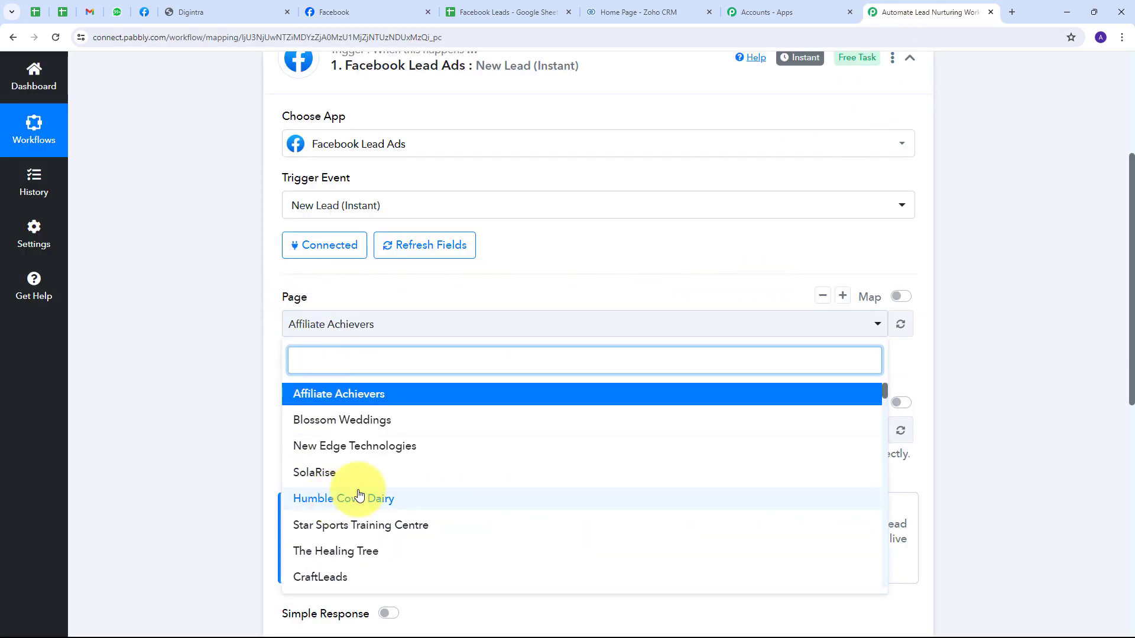
pyautogui.scroll(-3, 366, 485)
pyautogui.scroll(-6, 400, 453)
pyautogui.scroll(2, 400, 454)
pyautogui.scroll(5, 401, 454)
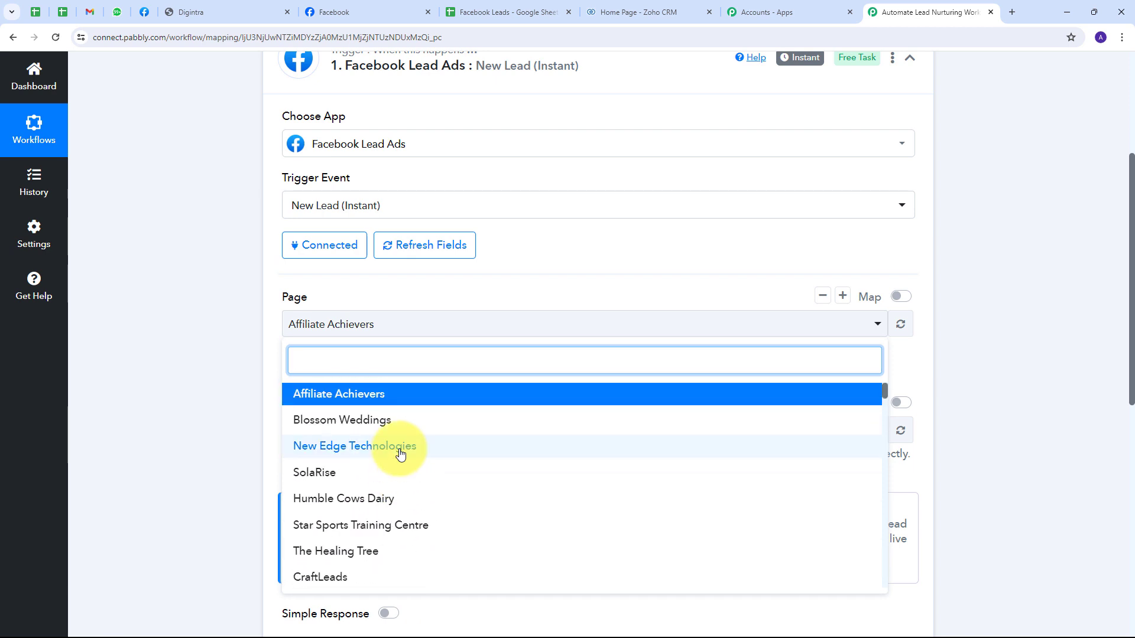
pyautogui.write('pabbly')
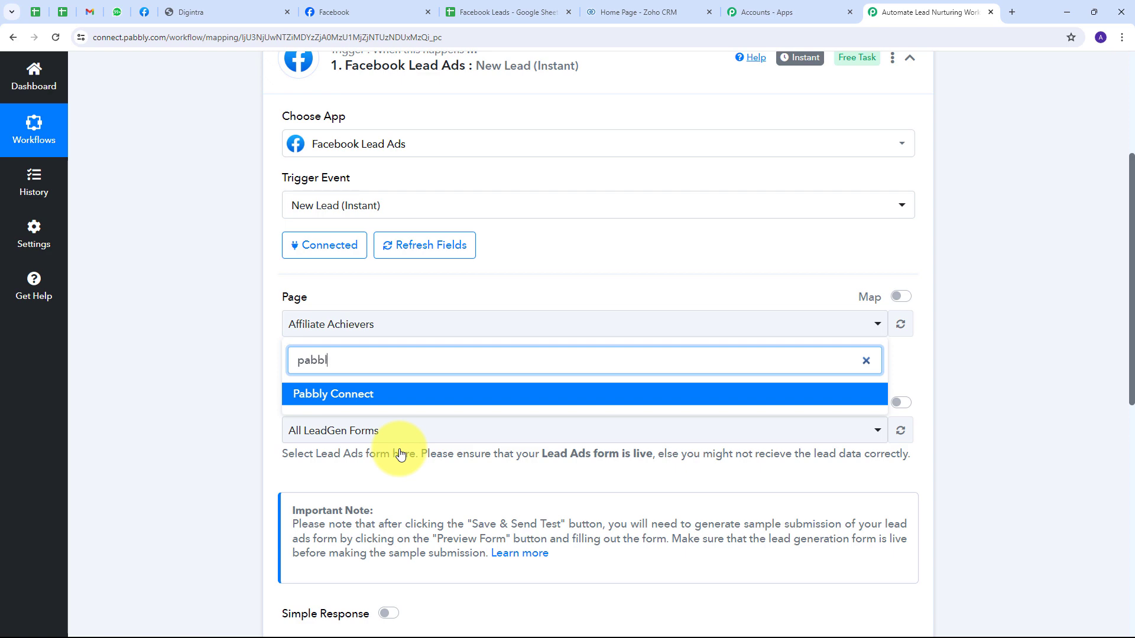
pyautogui.click(339, 395)
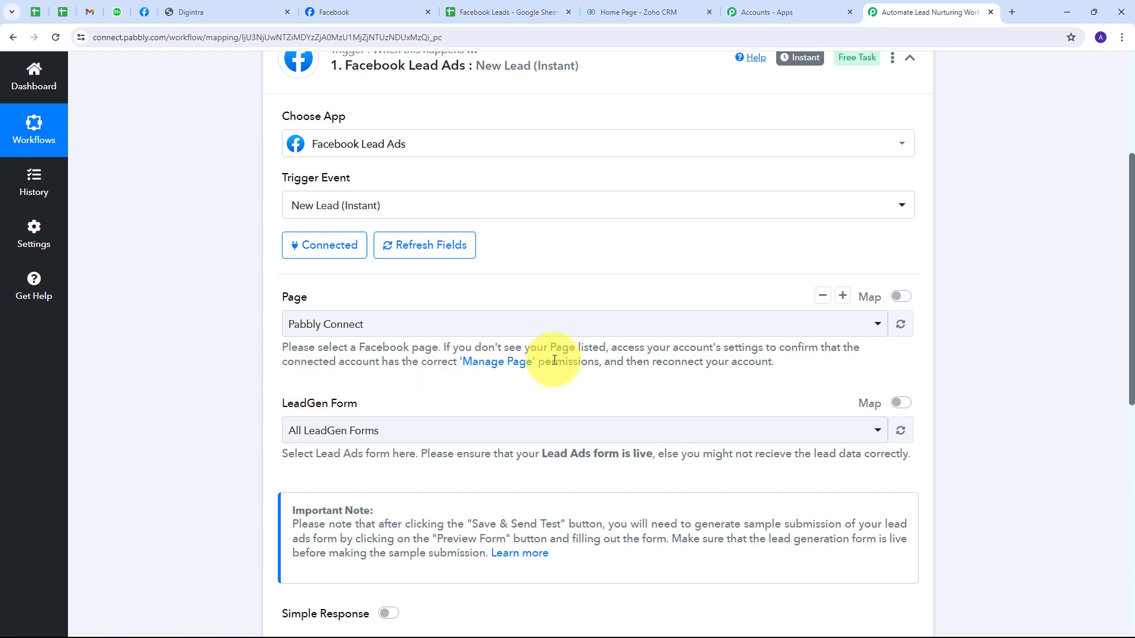
# Step: Keep All LeadGen Forms, then save the trigger and send a test request
pyautogui.scroll(-1, 387, 367)
pyautogui.click(523, 373)
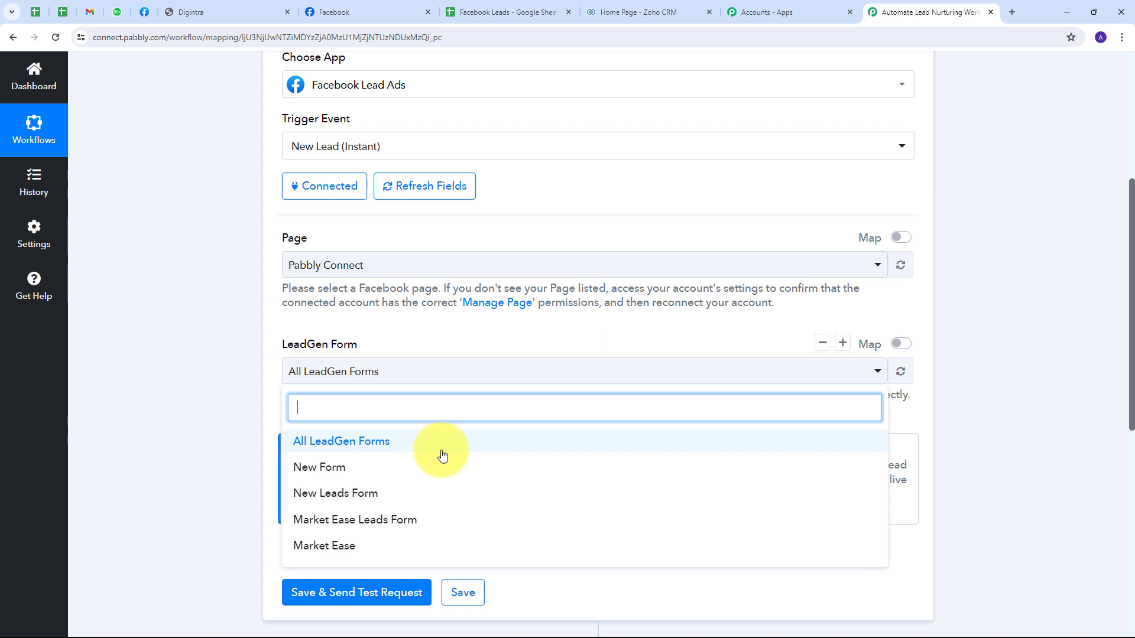
pyautogui.click(353, 447)
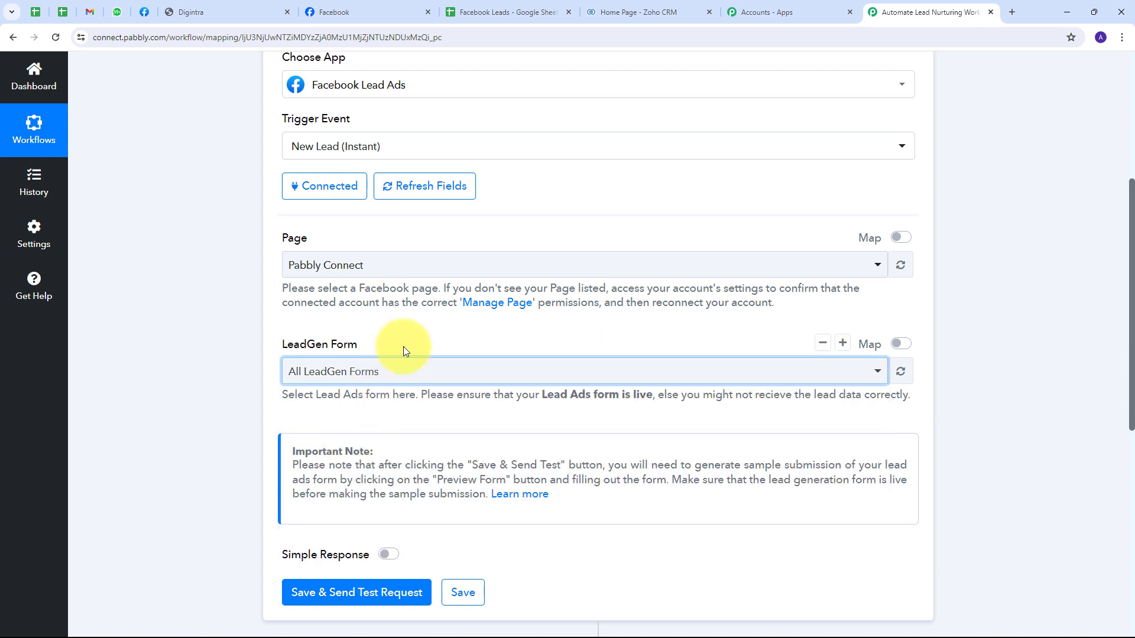
pyautogui.scroll(-2, 408, 349)
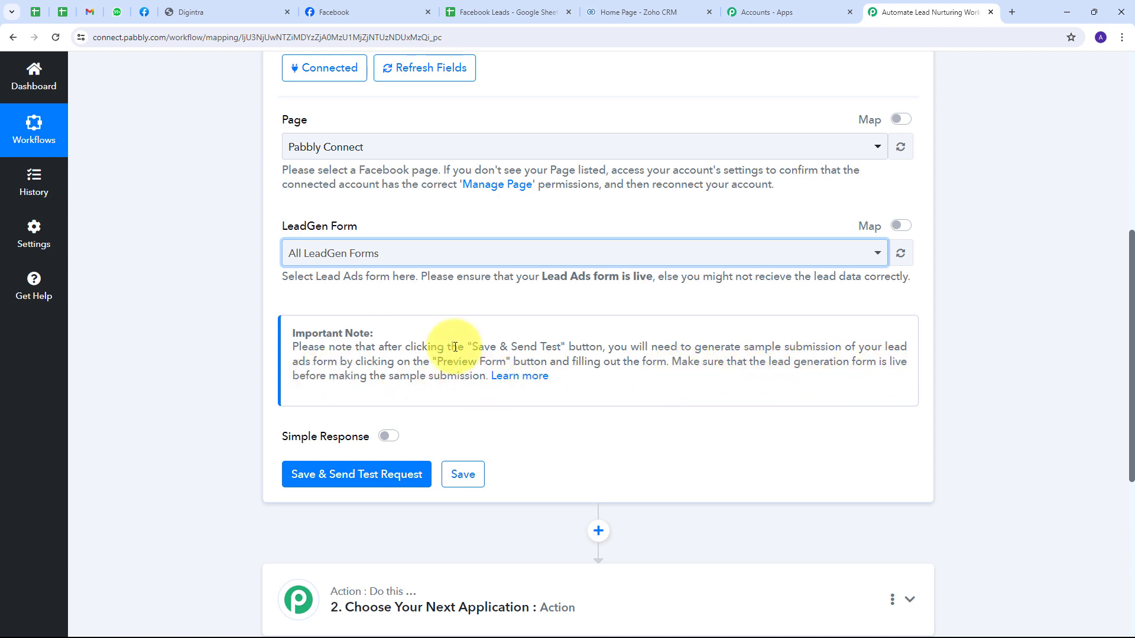
pyautogui.scroll(-1, 446, 314)
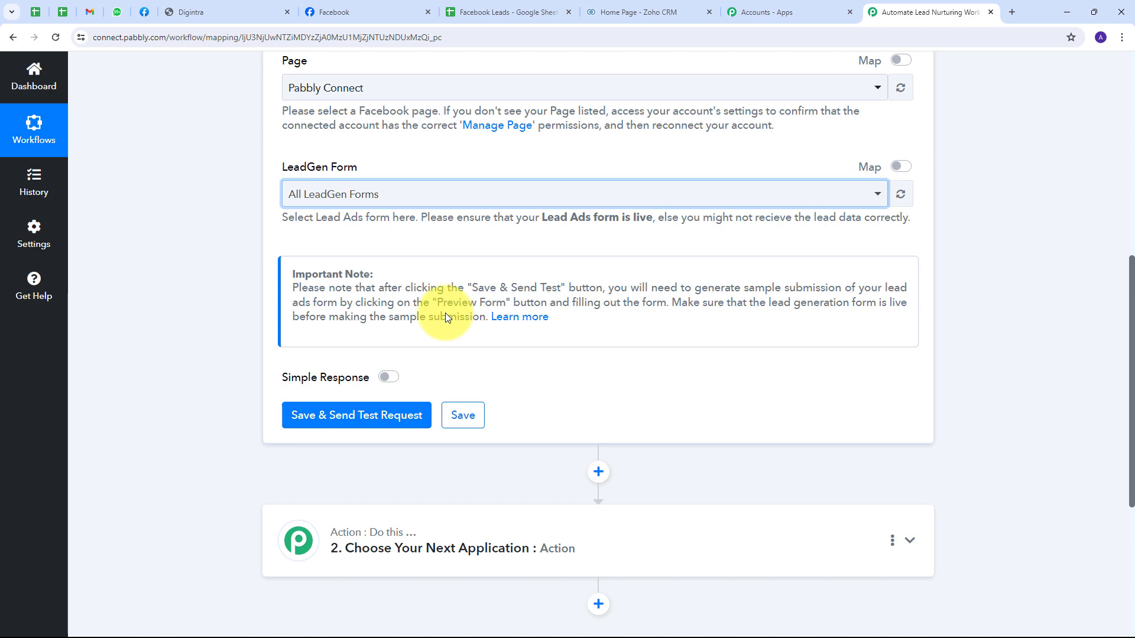
pyautogui.click(367, 417)
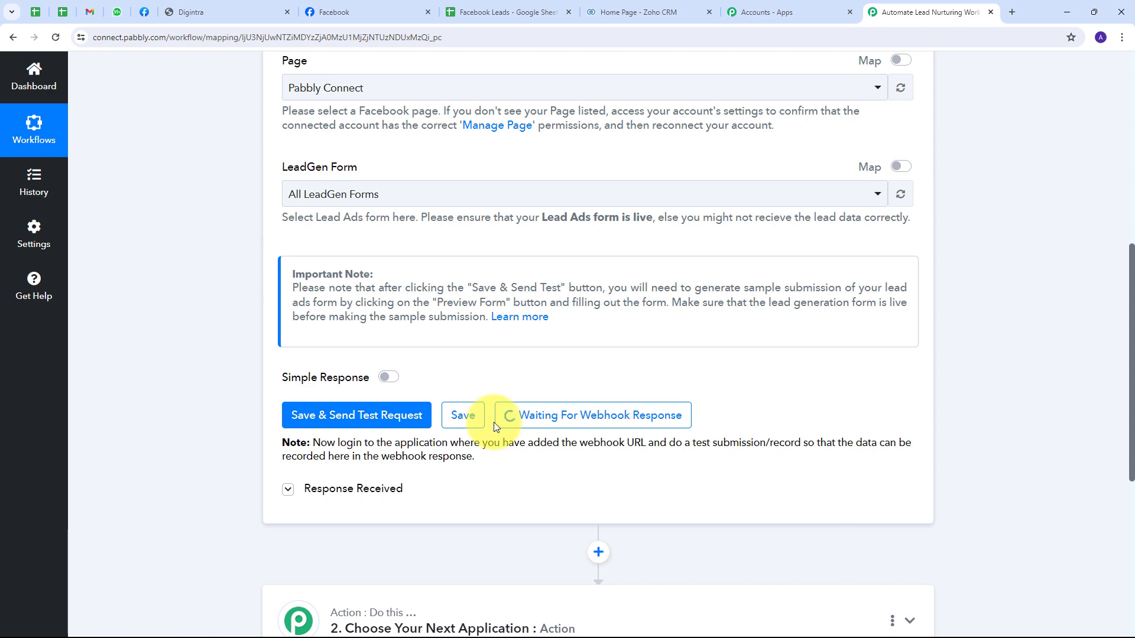
# Step: Open the Lead Ads RTU Debug Tool from More > Tools and select the Pabbly Connect page
pyautogui.click(144, 12)
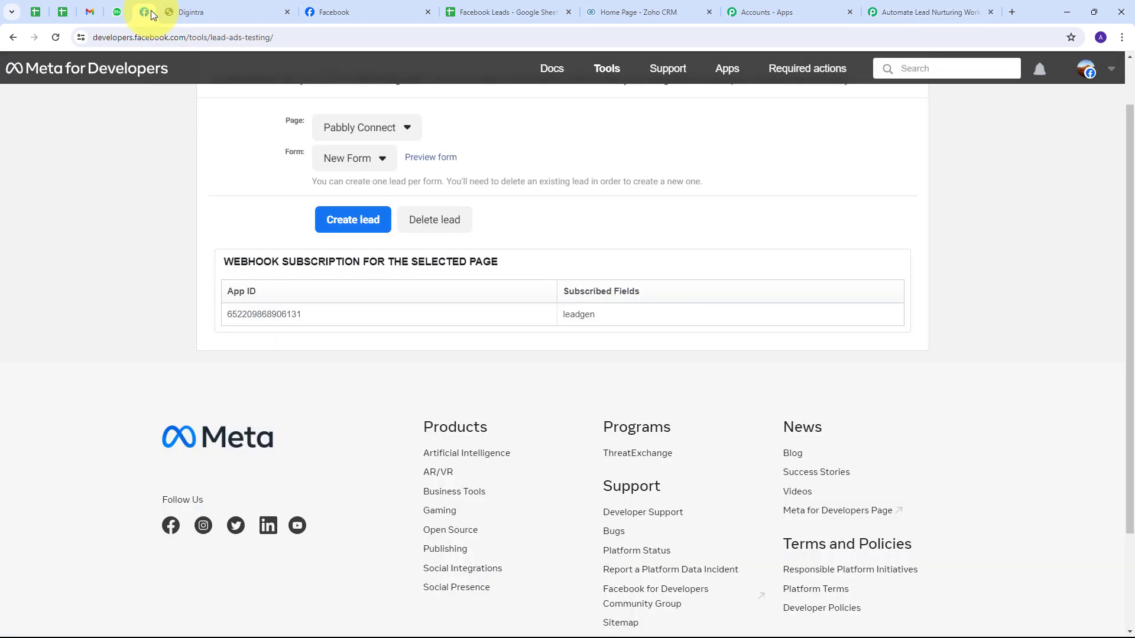
pyautogui.click(907, 84)
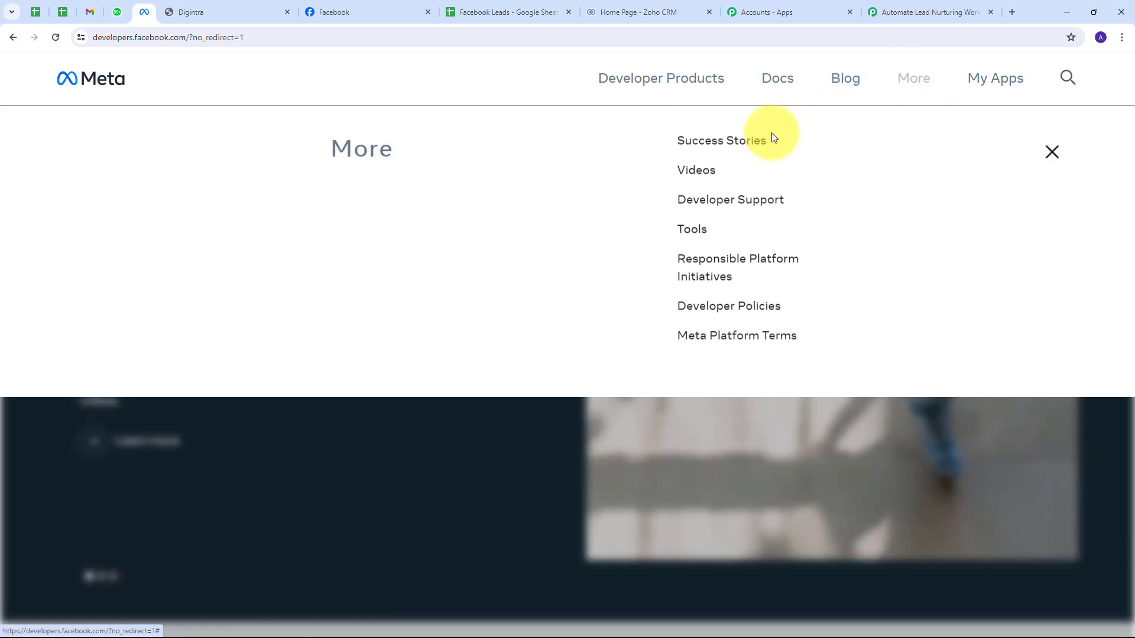
pyautogui.click(697, 241)
pyautogui.scroll(-4, 692, 240)
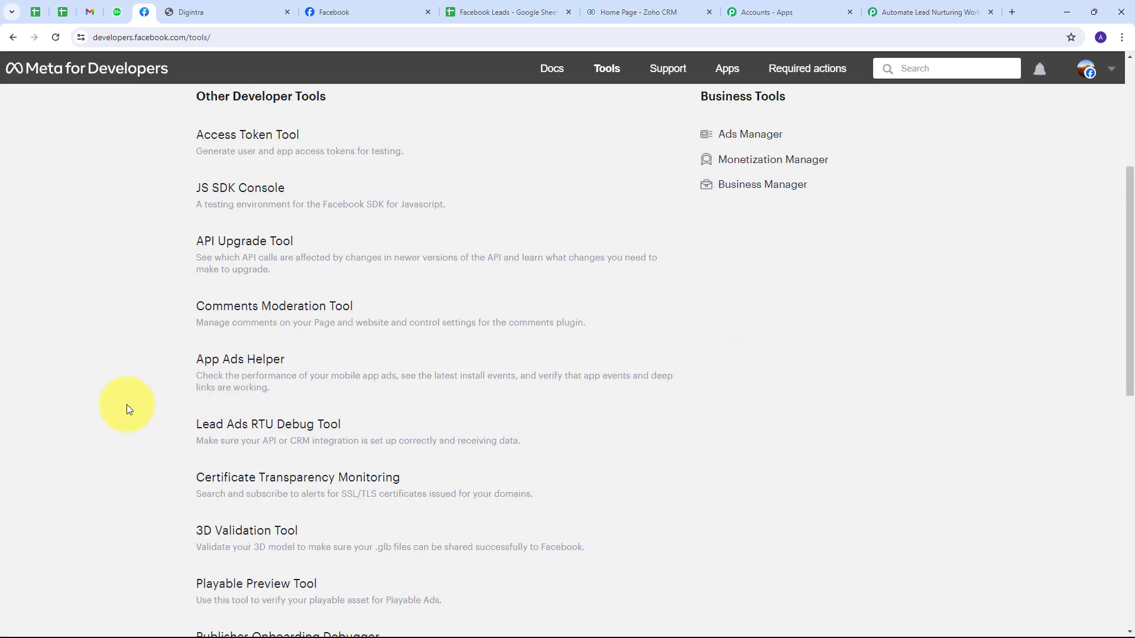
pyautogui.click(273, 430)
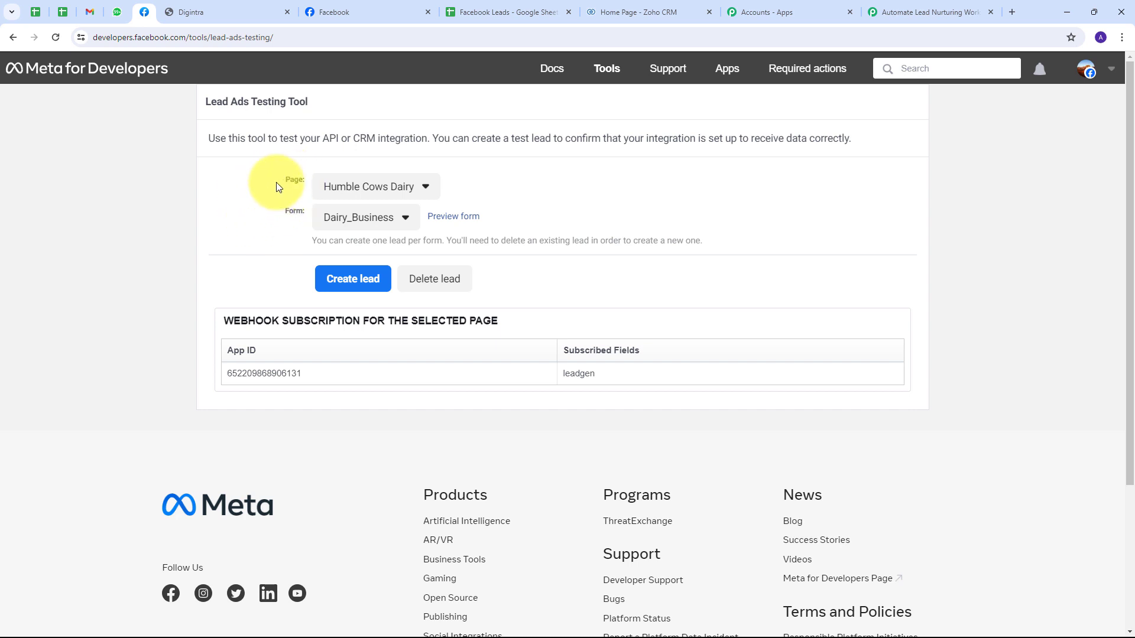
pyautogui.click(414, 188)
pyautogui.scroll(-4, 380, 331)
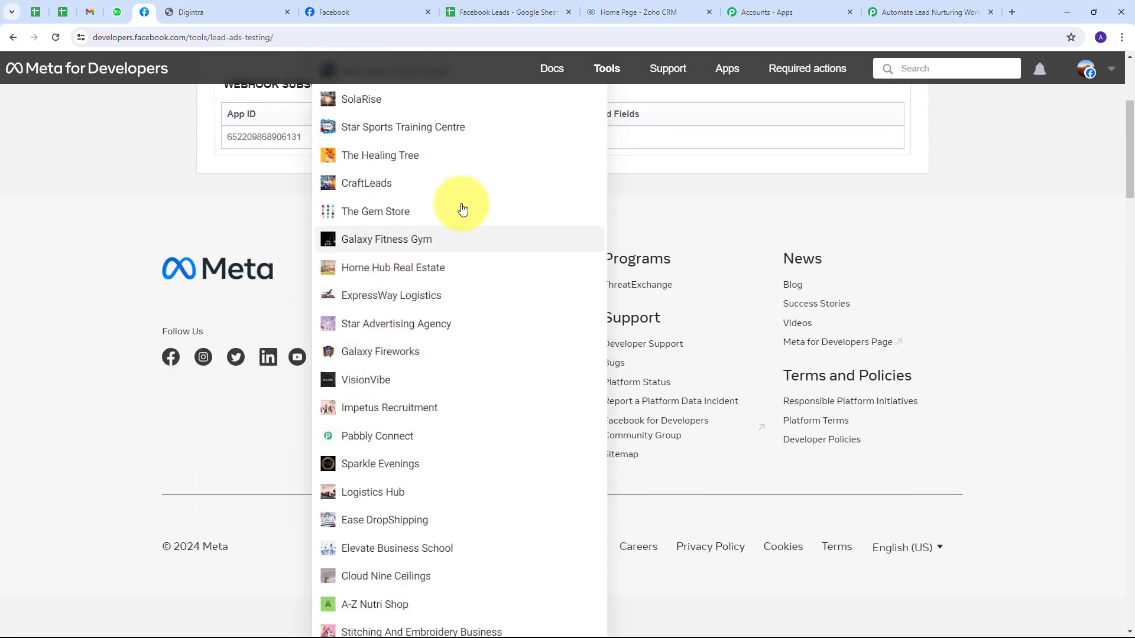
pyautogui.click(368, 440)
pyautogui.scroll(3, 400, 296)
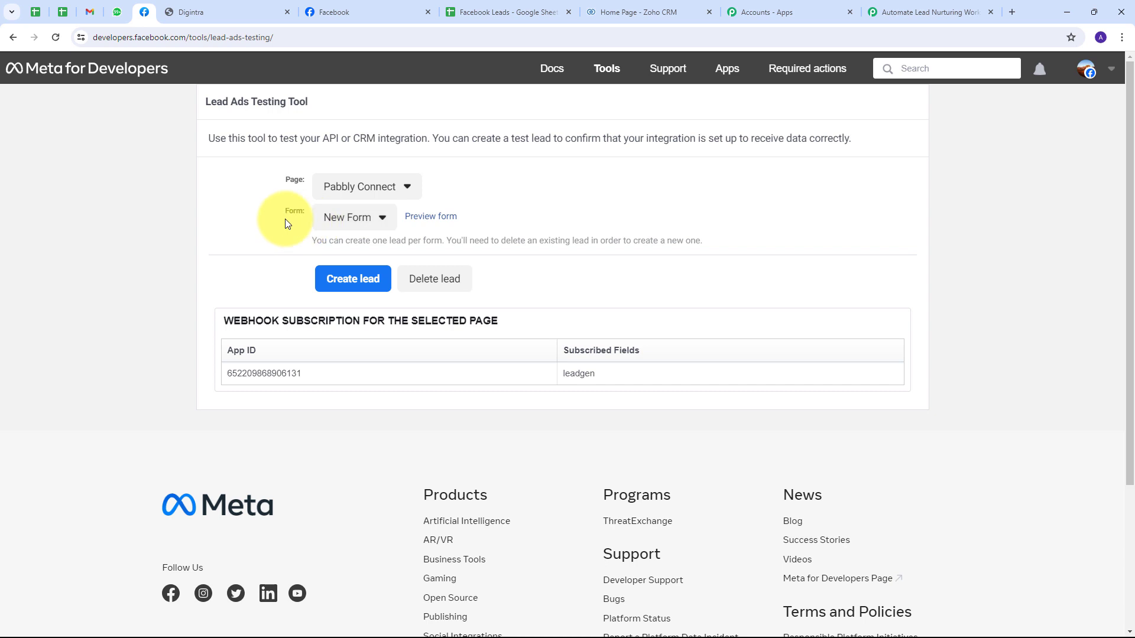
# Step: Preview the lead form and enter a sample first name, last name and email
pyautogui.click(420, 221)
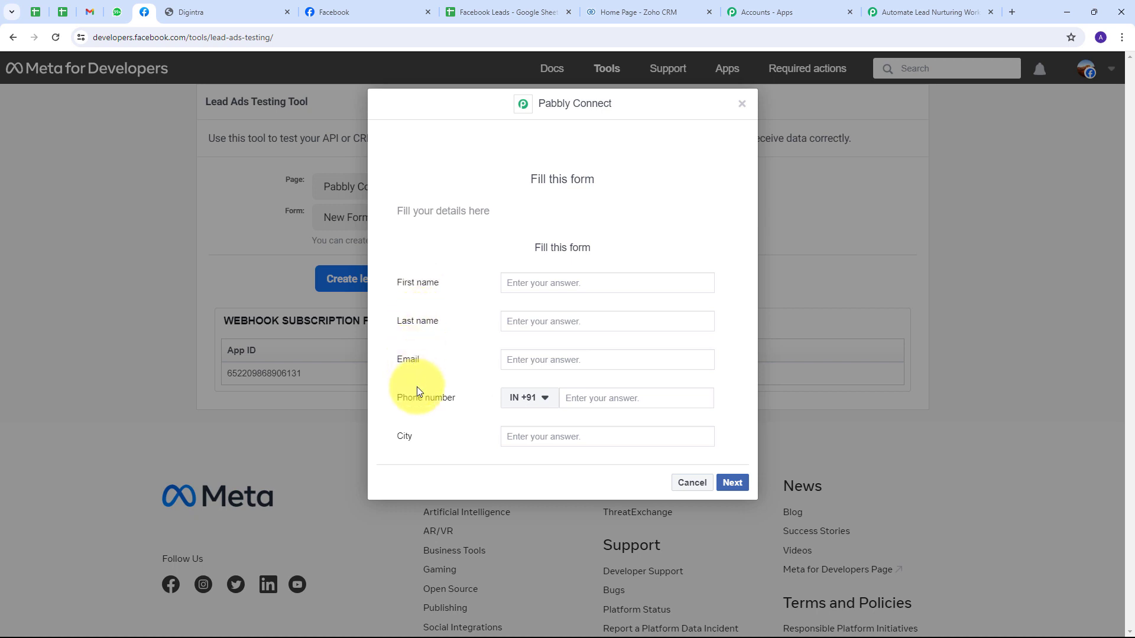
pyautogui.click(545, 285)
pyautogui.write('Demo')
pyautogui.click(527, 323)
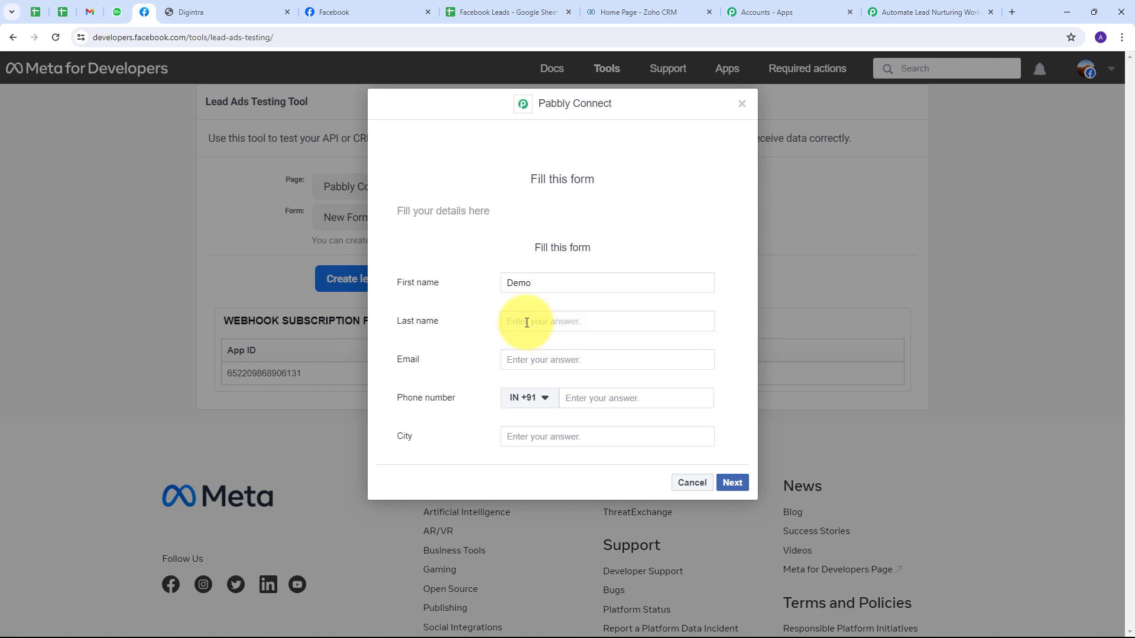
pyautogui.write('User')
pyautogui.click(517, 360)
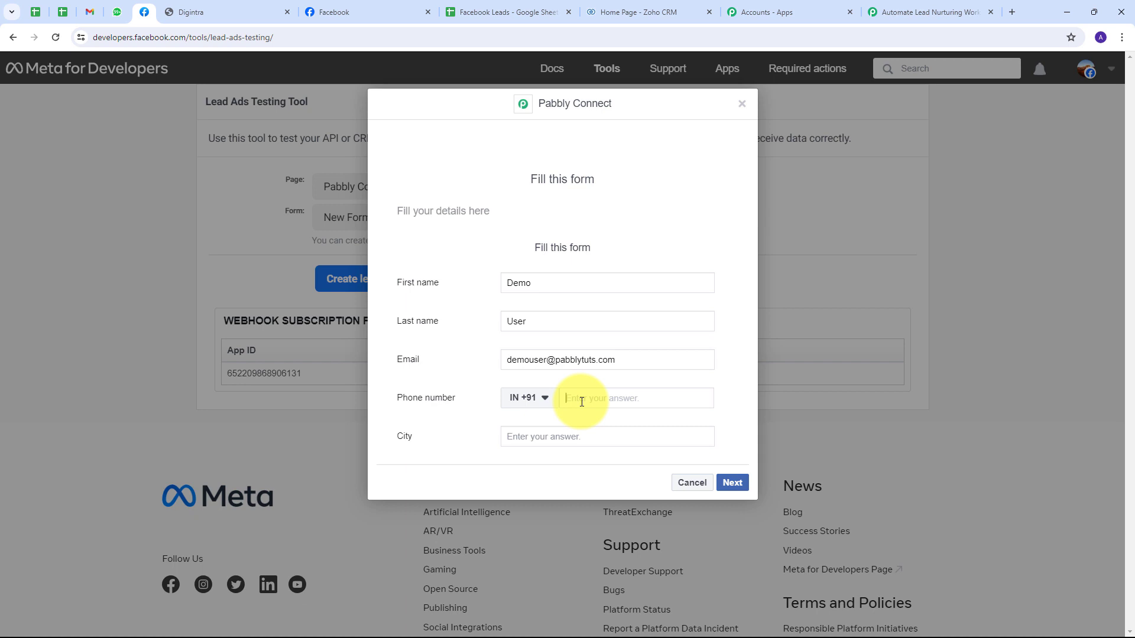
# Step: Add the phone number and city 'Bhopal', then submit the test lead
pyautogui.hotkey('ctrl', 'v')
pyautogui.click(570, 436)
pyautogui.write('Bhopal')
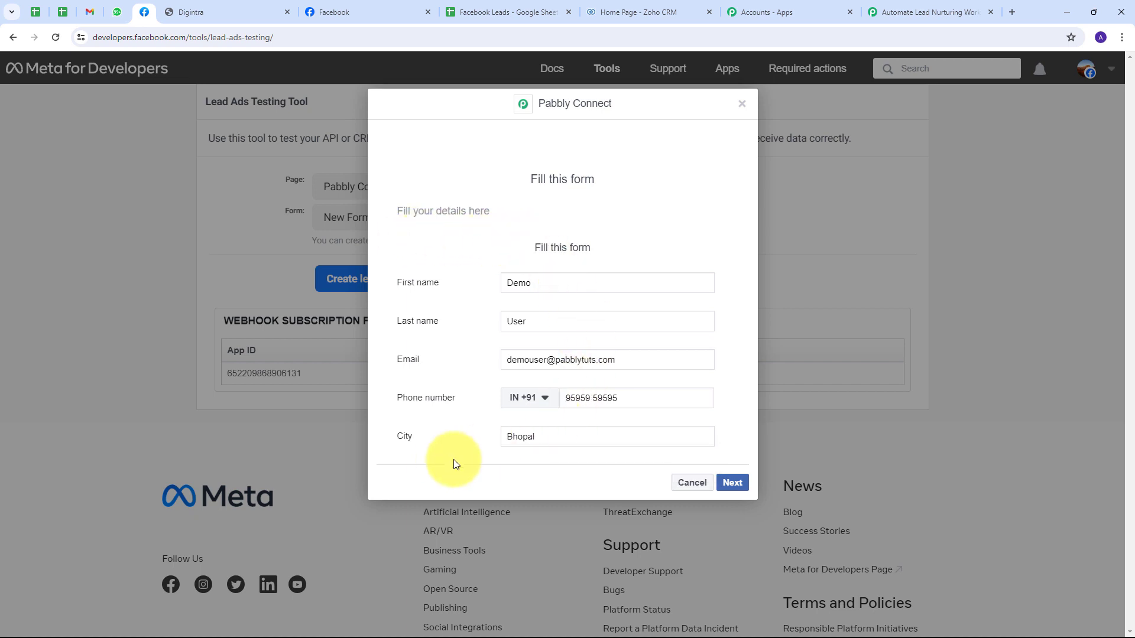
pyautogui.click(733, 483)
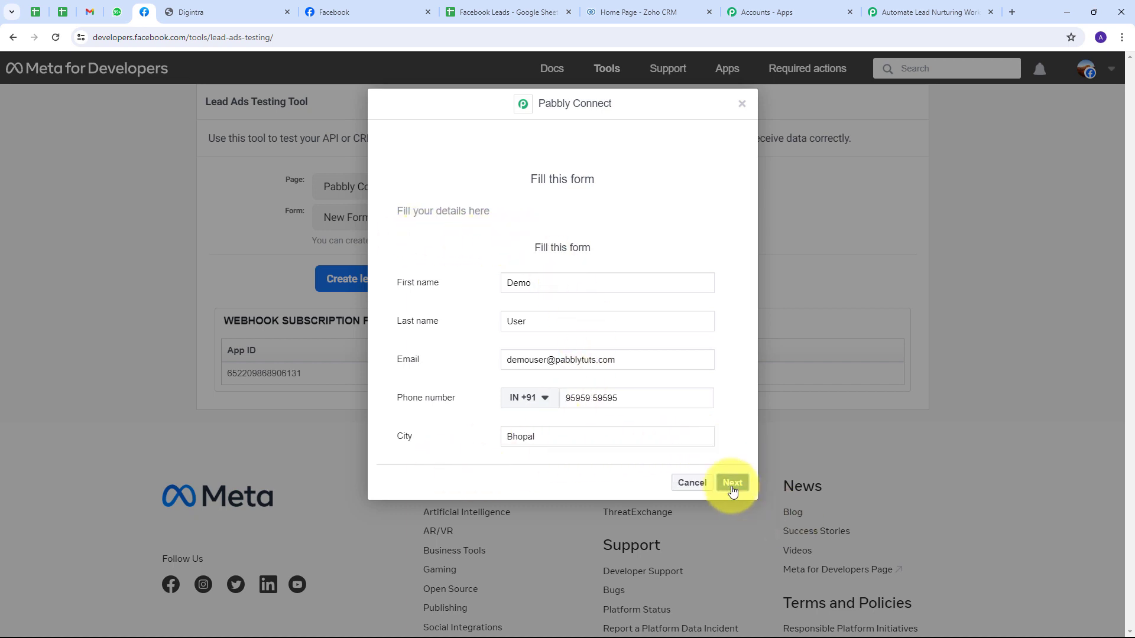
pyautogui.click(728, 278)
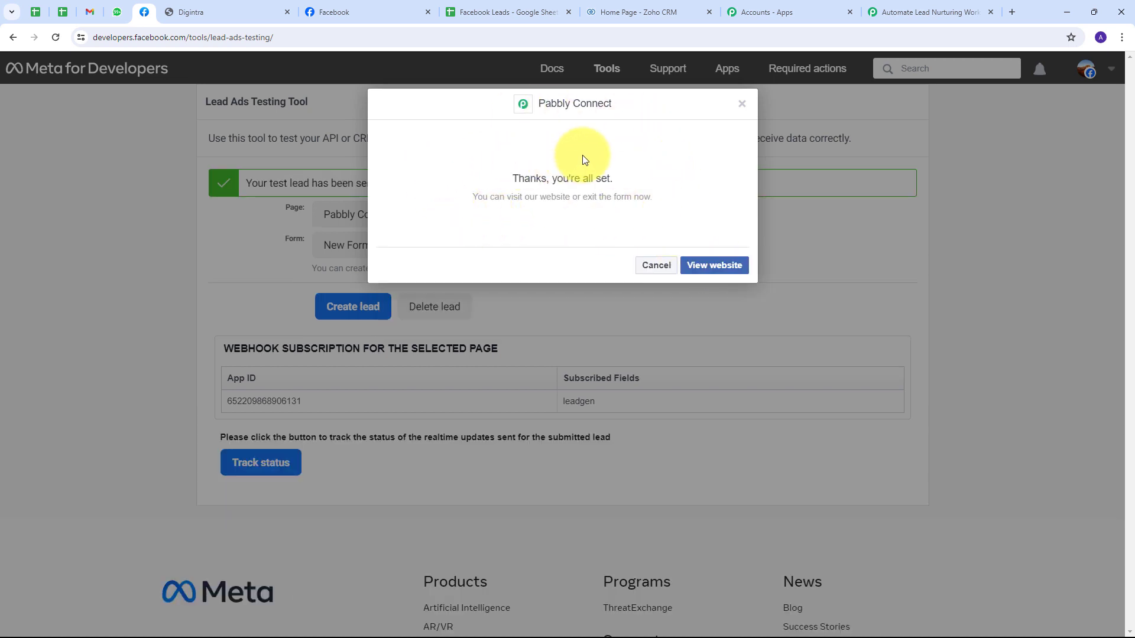
# Step: Review the received first name, last name, email, phone and city values in Pabbly Connect
pyautogui.click(929, 12)
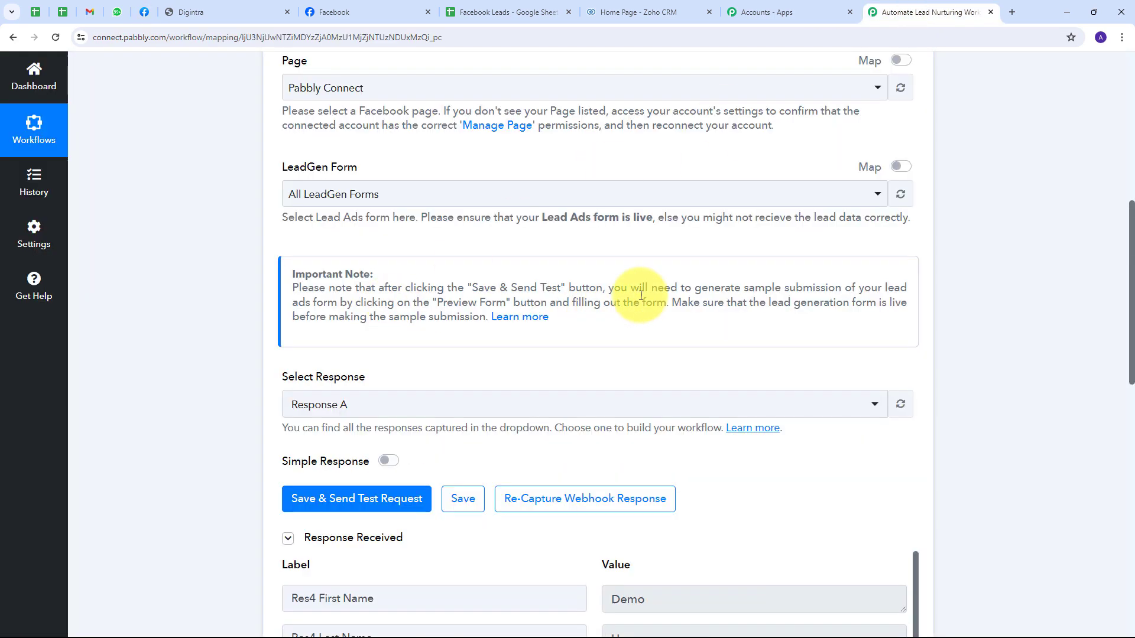
pyautogui.scroll(-4, 727, 286)
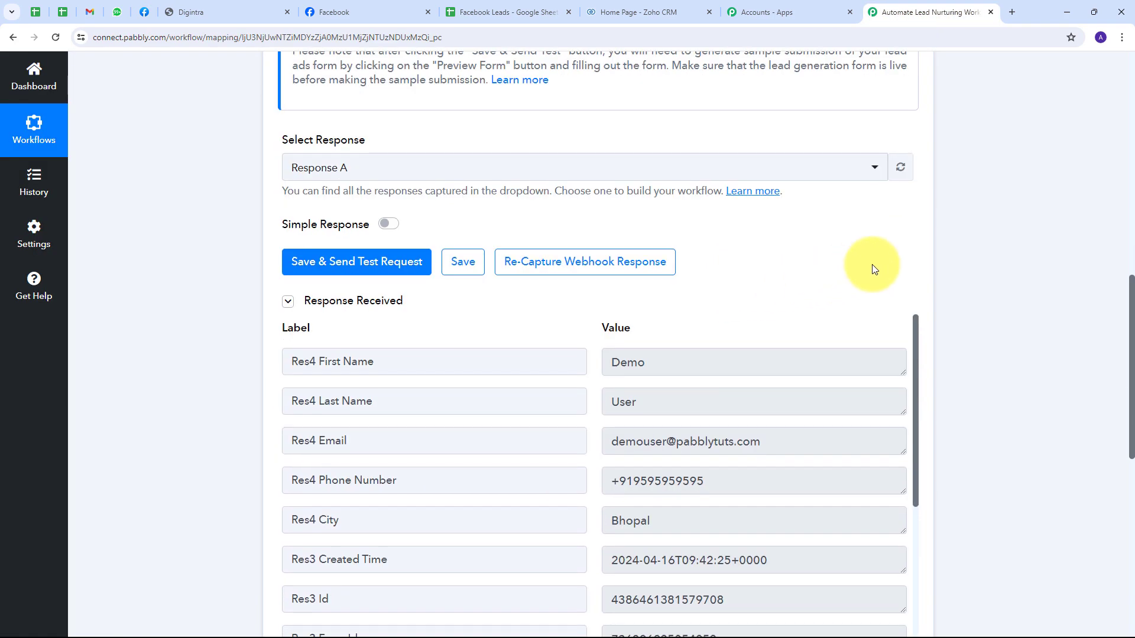
pyautogui.scroll(-3, 873, 269)
pyautogui.moveTo(694, 186); pyautogui.dragTo(596, 190)
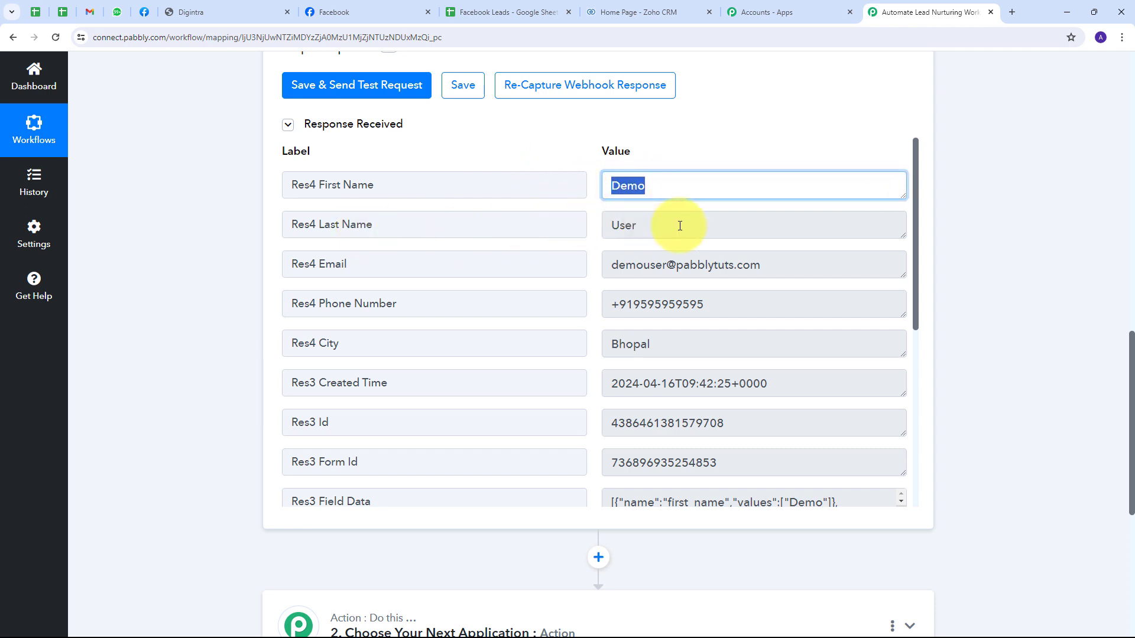
pyautogui.moveTo(679, 226); pyautogui.dragTo(618, 228)
pyautogui.moveTo(799, 261); pyautogui.dragTo(598, 274)
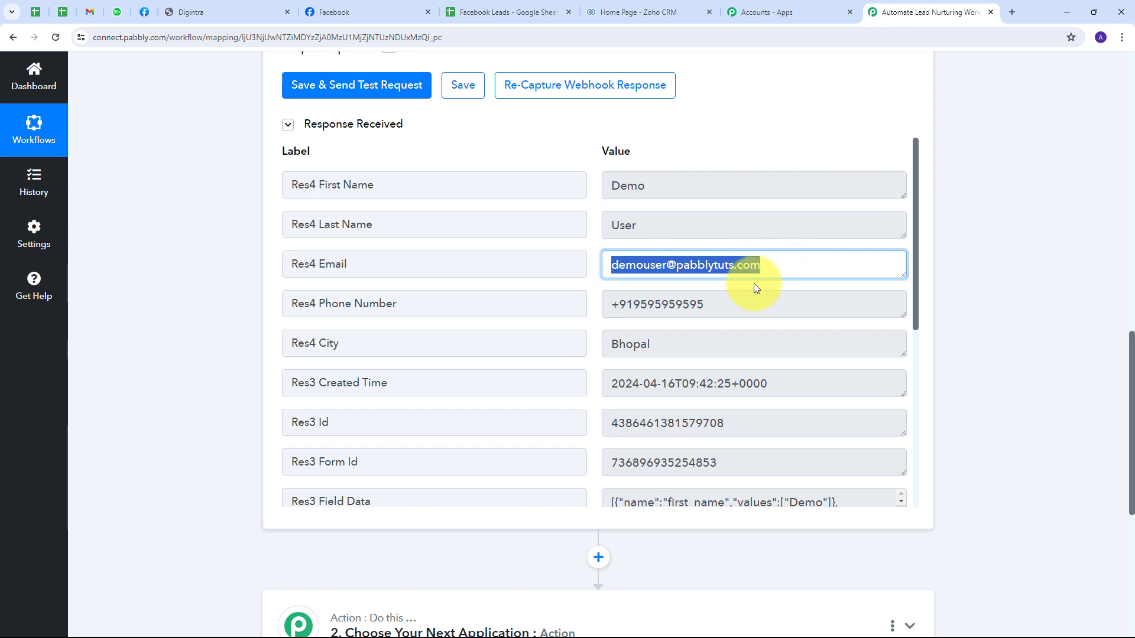
pyautogui.moveTo(694, 304); pyautogui.dragTo(563, 309)
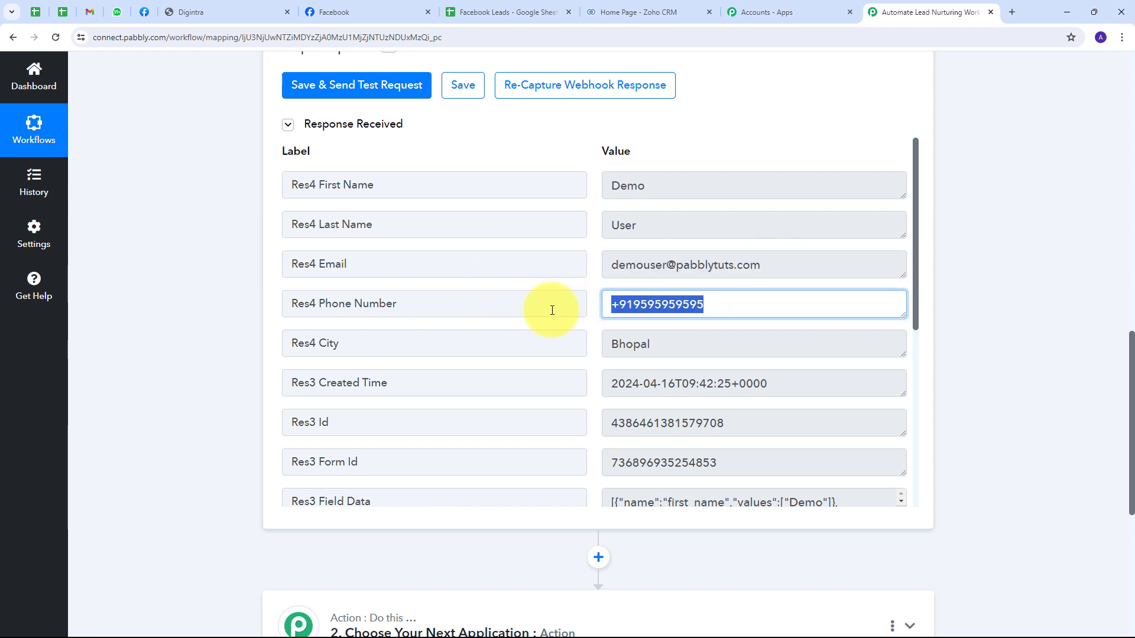
pyautogui.moveTo(656, 346); pyautogui.dragTo(580, 356)
# Step: Expand the Choose Your Next Application card for the action step
pyautogui.scroll(-1, 548, 304)
pyautogui.scroll(1, 550, 303)
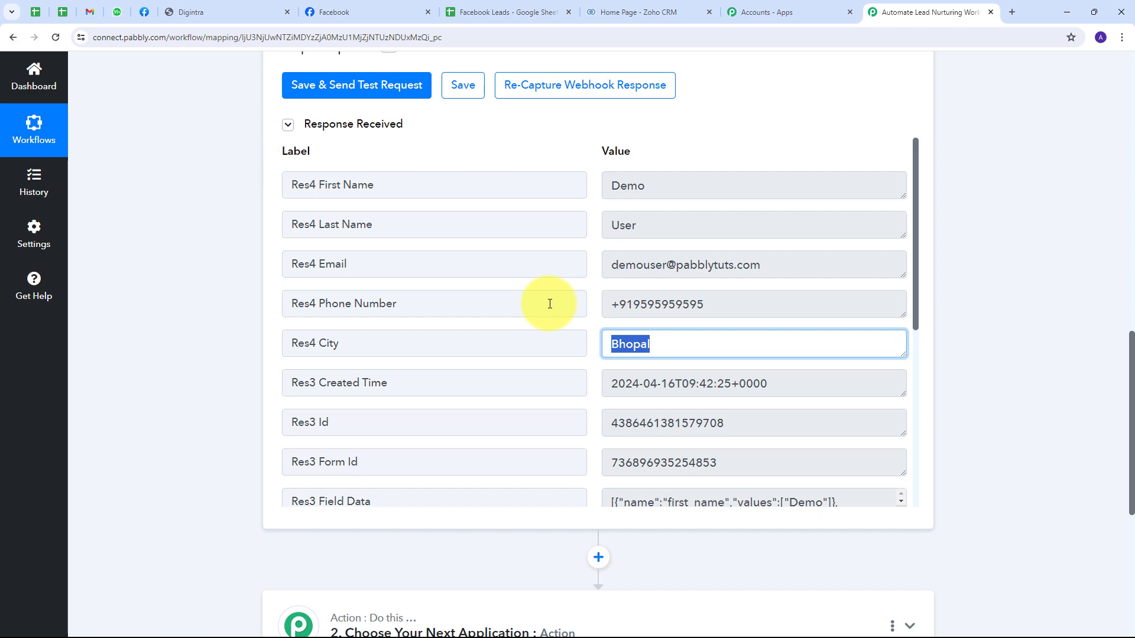
pyautogui.scroll(-5, 544, 330)
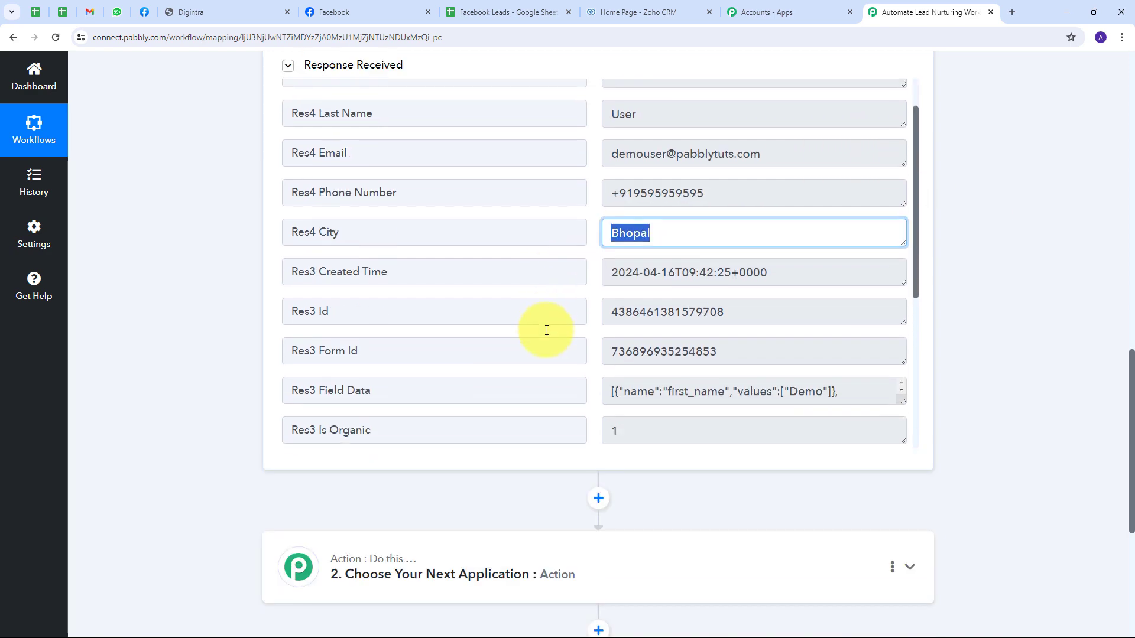
pyautogui.scroll(-2, 563, 330)
pyautogui.scroll(-3, 1021, 304)
pyautogui.click(624, 401)
pyautogui.scroll(-5, 381, 286)
# Step: Set the action step to Google Sheets with event Add New Row
pyautogui.scroll(4, 381, 286)
pyautogui.click(355, 299)
pyautogui.write('Goo')
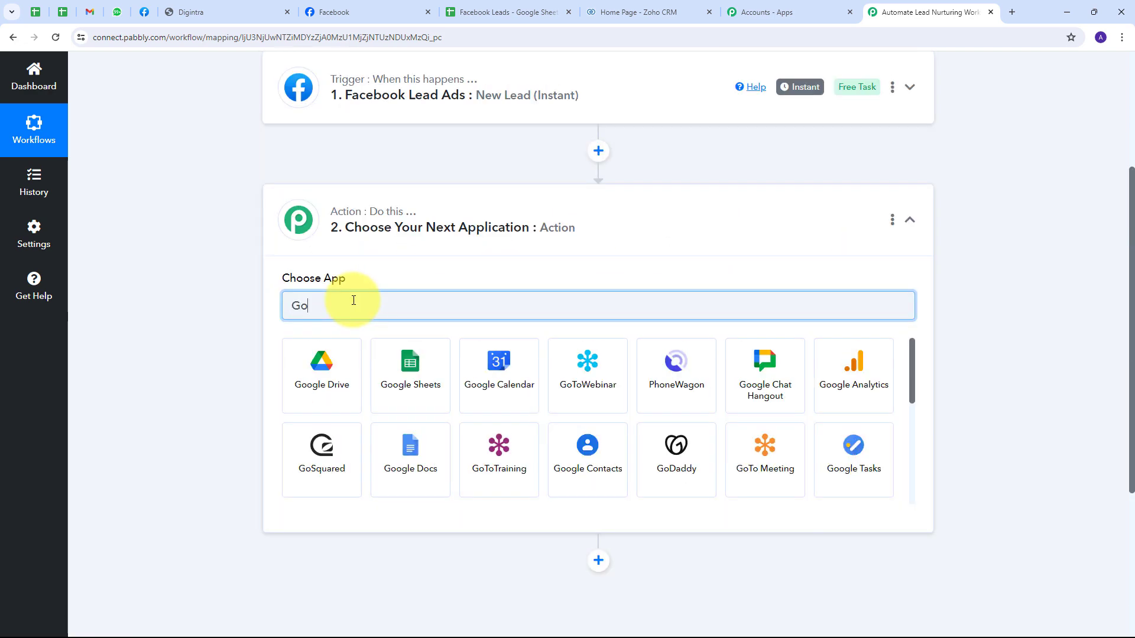
pyautogui.write('gle sheets')
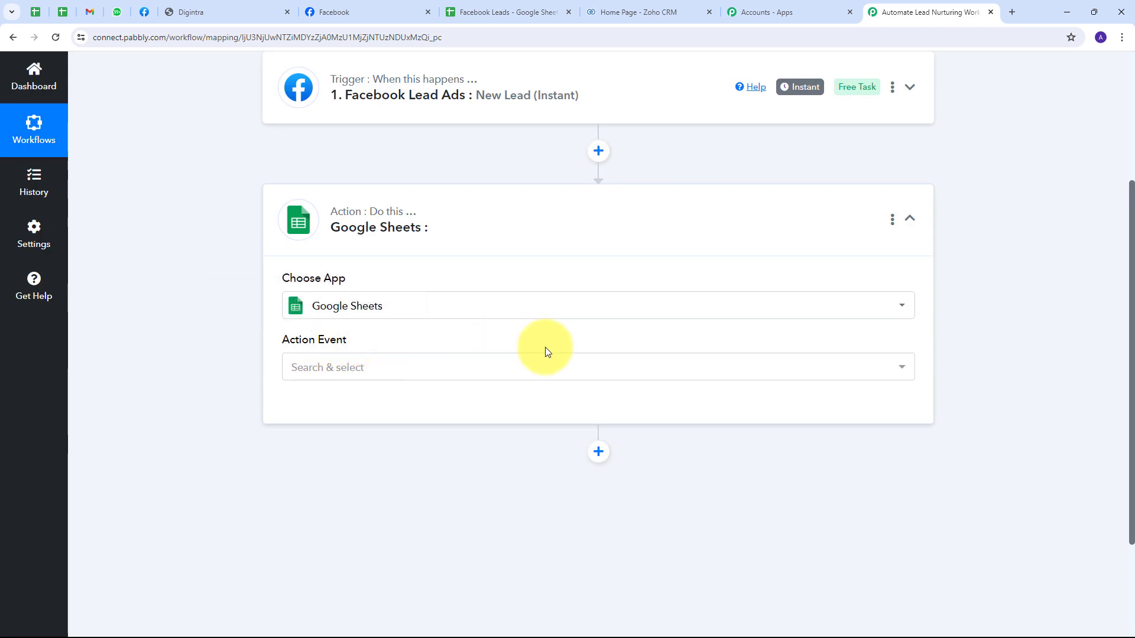
pyautogui.click(400, 370)
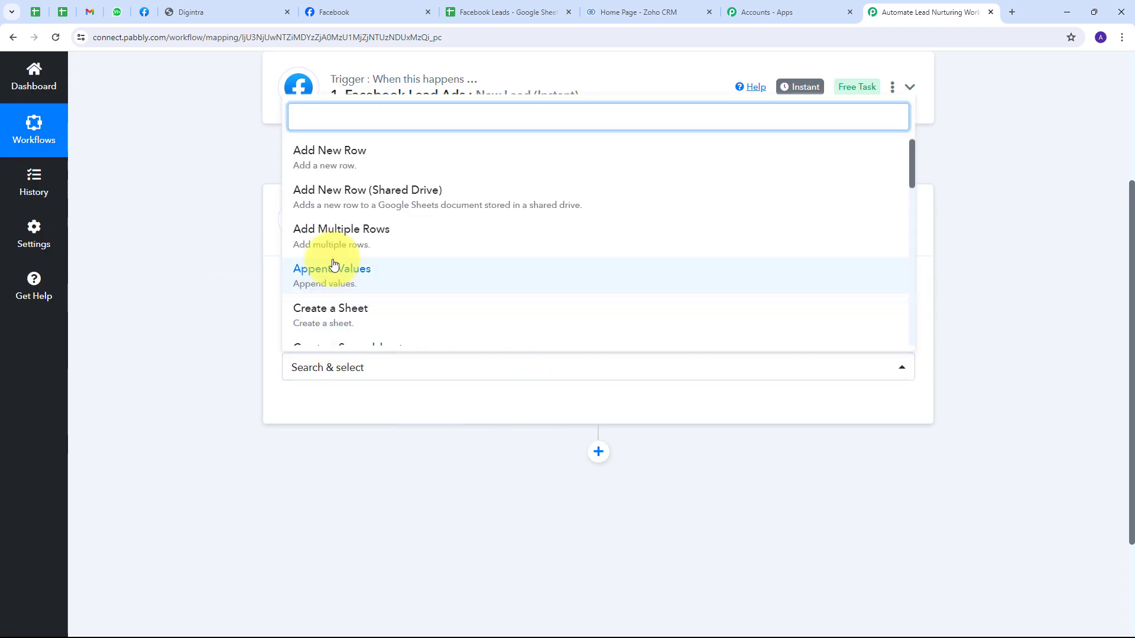
pyautogui.click(342, 158)
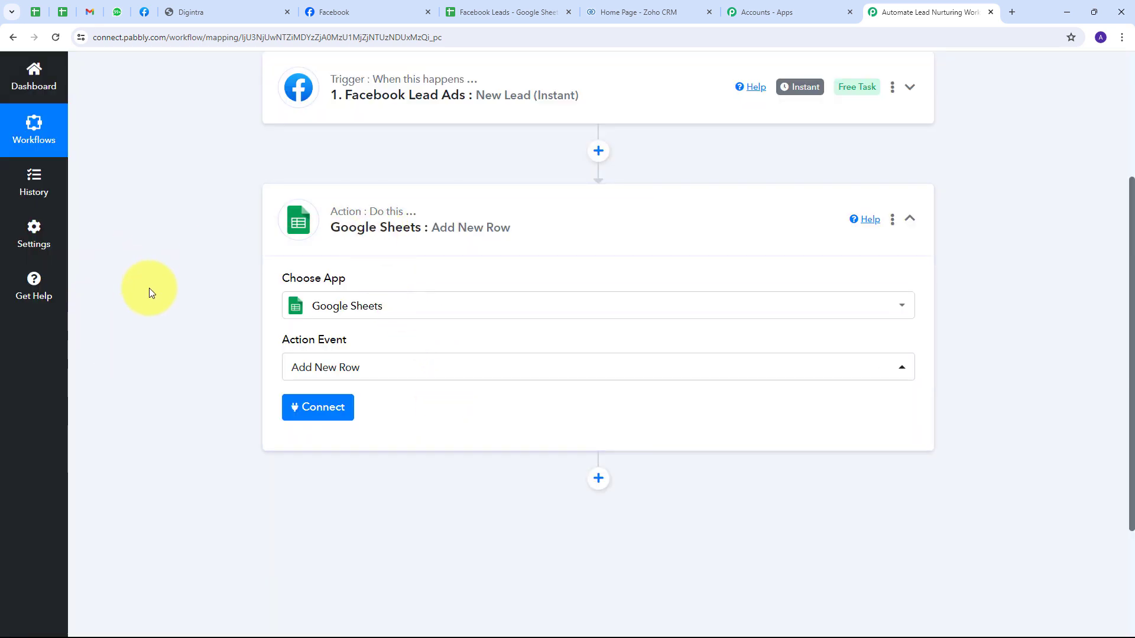
# Step: Add a new Google Sheets connection via Google sign-in, allow access, and return to the spreadsheet
pyautogui.click(328, 414)
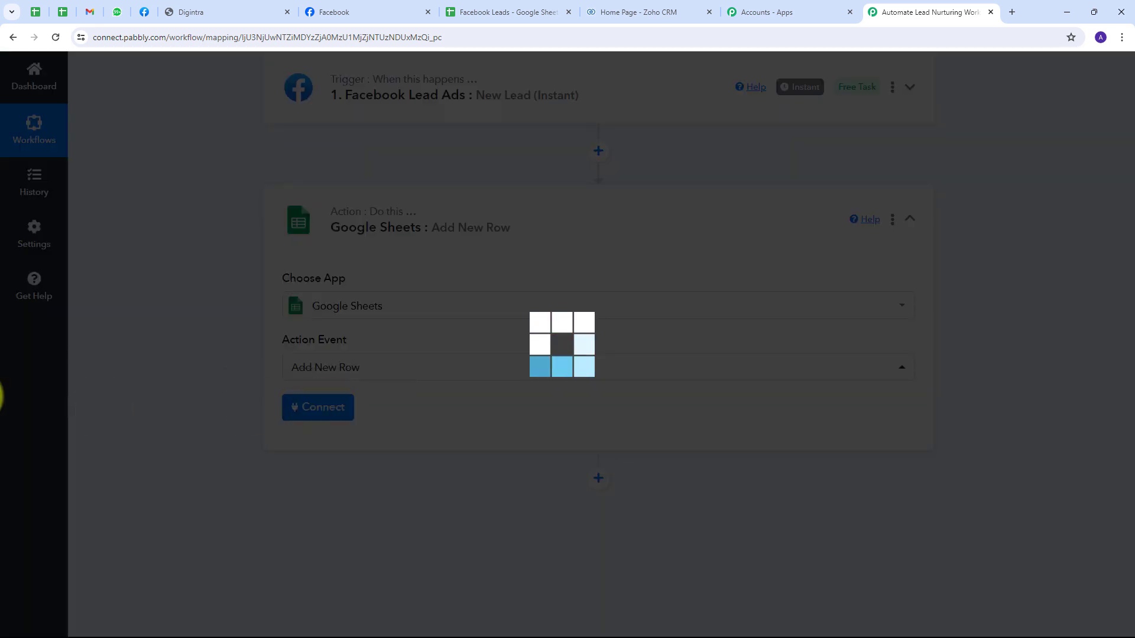
pyautogui.click(566, 204)
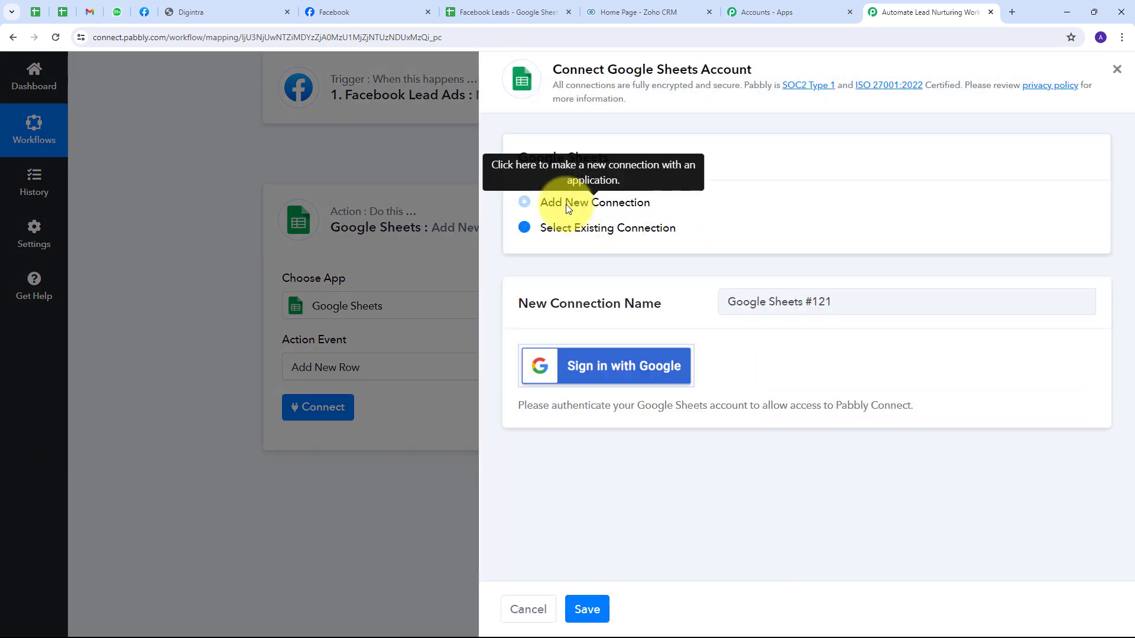
pyautogui.click(606, 371)
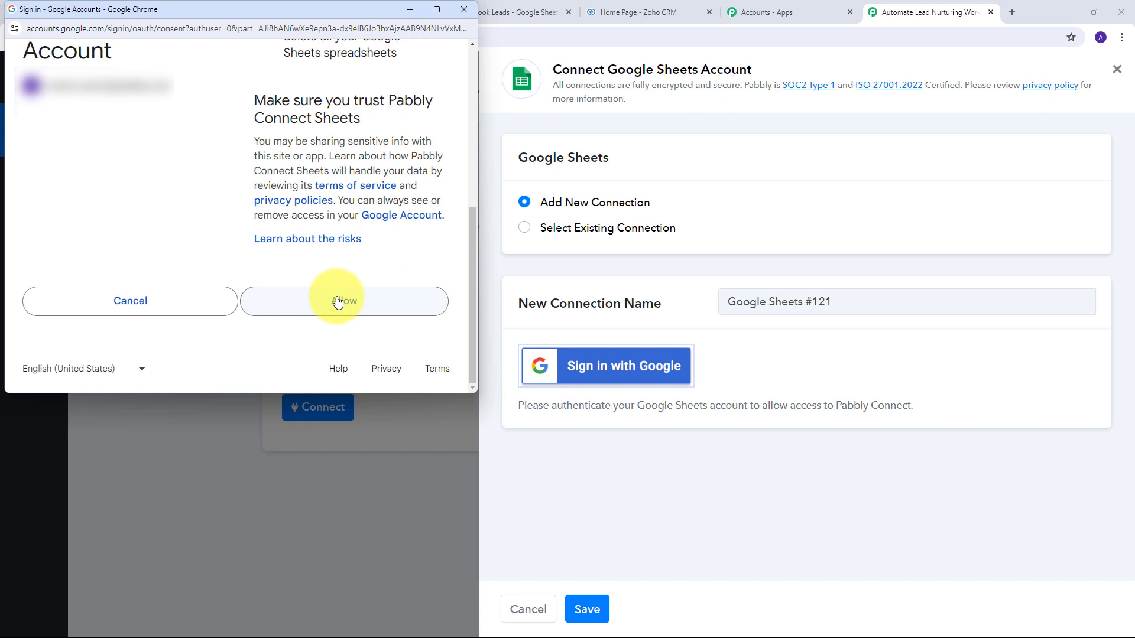
pyautogui.click(338, 310)
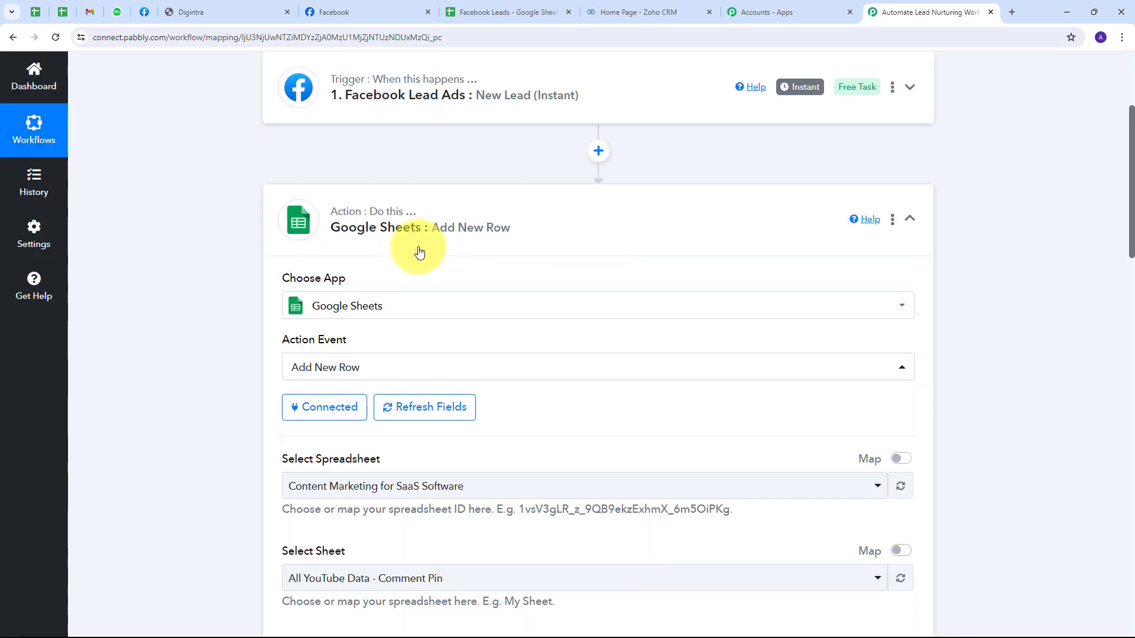
pyautogui.scroll(-4, 403, 255)
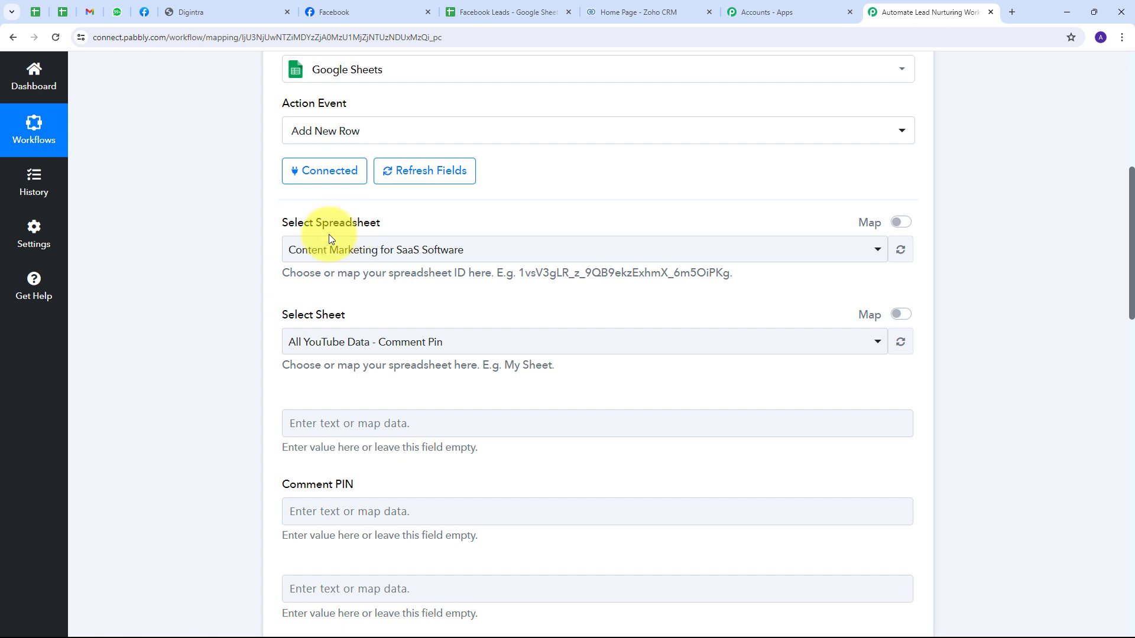
pyautogui.click(481, 10)
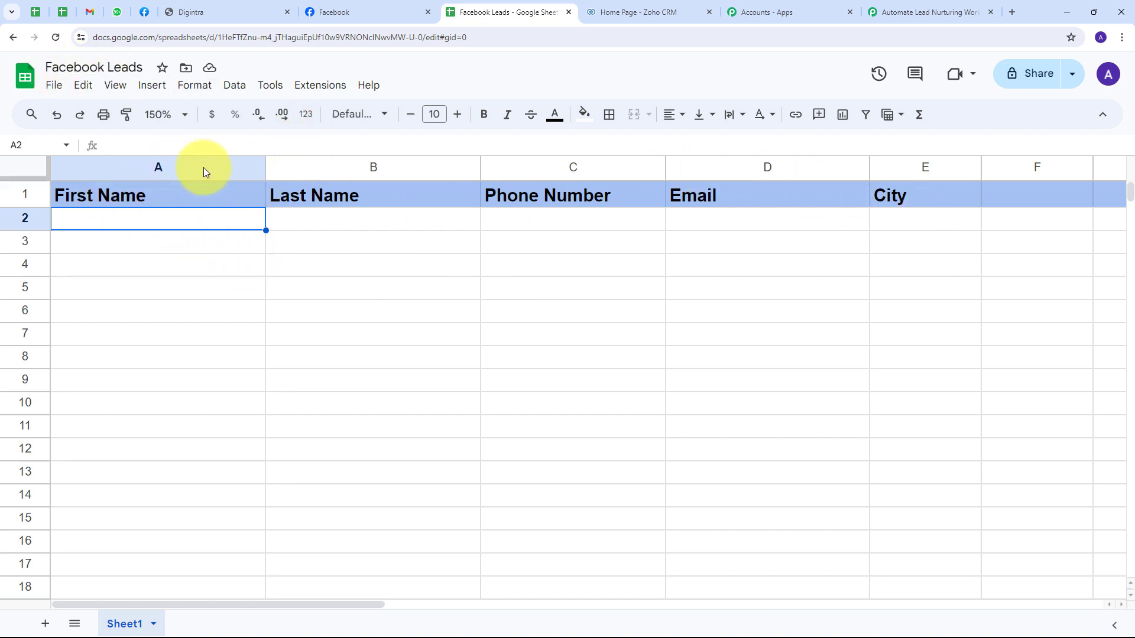
# Step: Review the Last Name, Phone Number, Email and City columns of Facebook Leads, then return to Pabbly
pyautogui.click(324, 167)
pyautogui.click(520, 165)
pyautogui.click(755, 163)
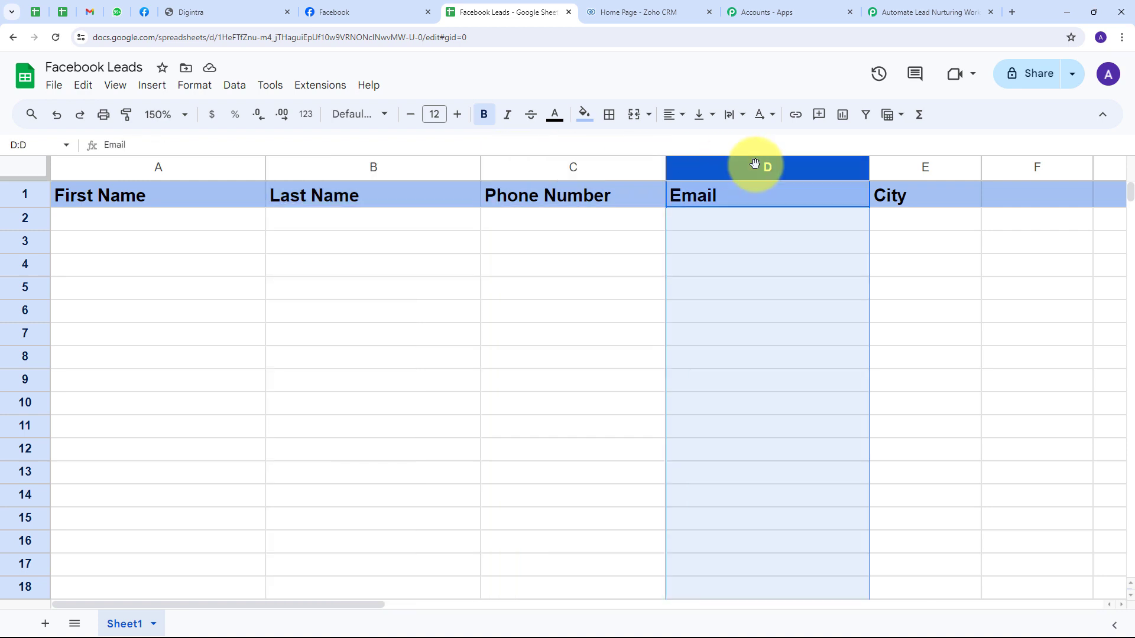
pyautogui.click(919, 167)
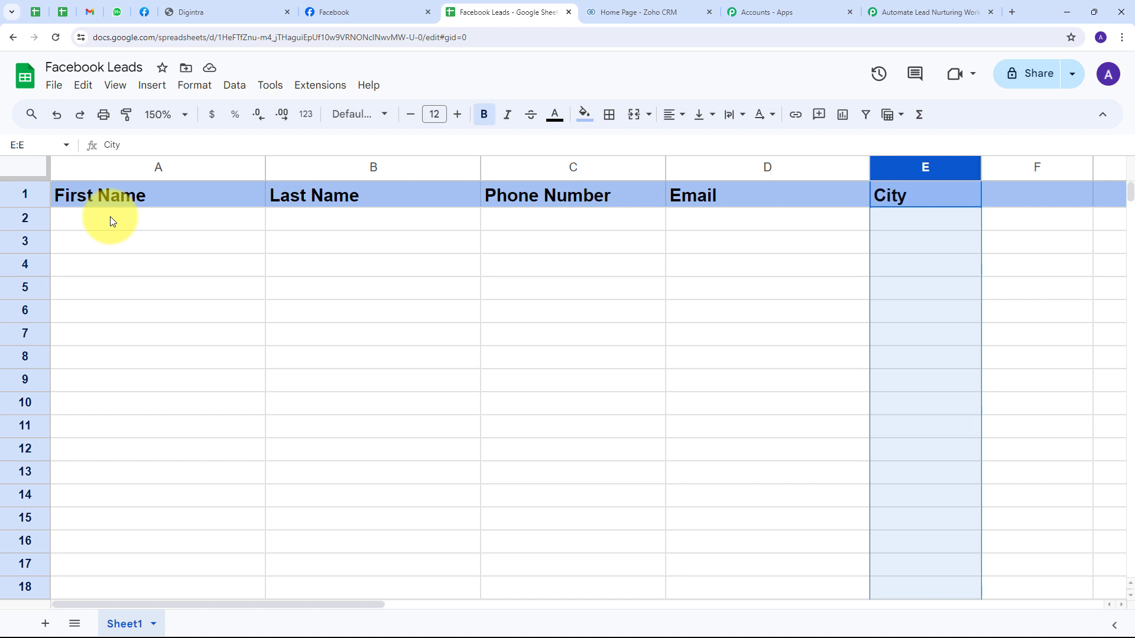
pyautogui.click(937, 12)
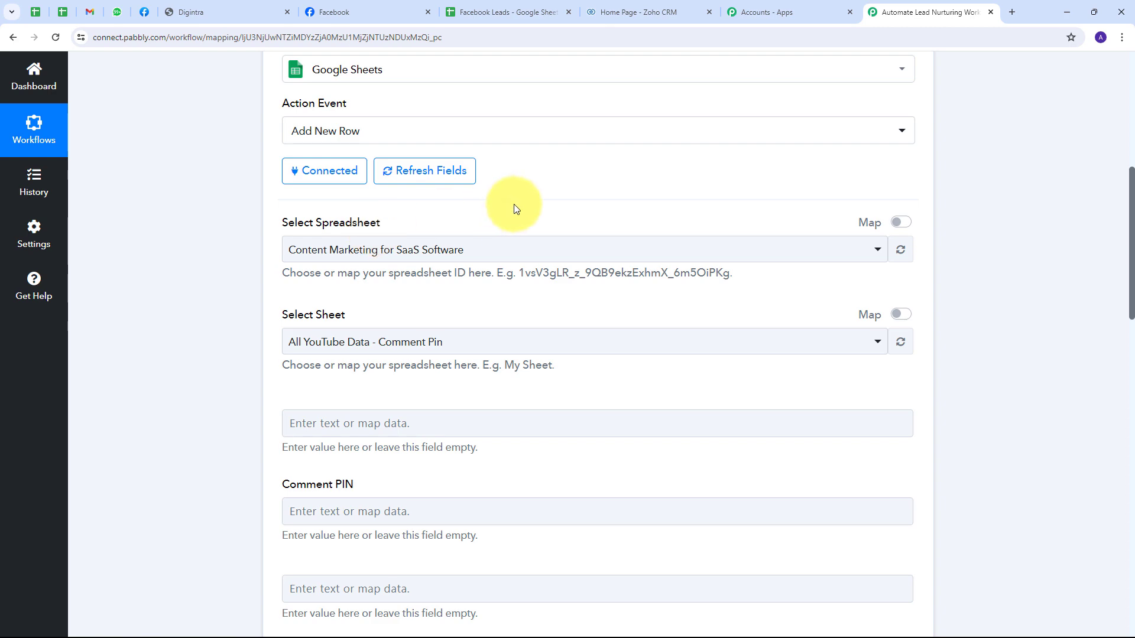
# Step: Choose the Facebook Leads spreadsheet so Sheet1's First Name to City fields load
pyautogui.click(521, 253)
pyautogui.scroll(-4, 446, 390)
pyautogui.scroll(4, 444, 405)
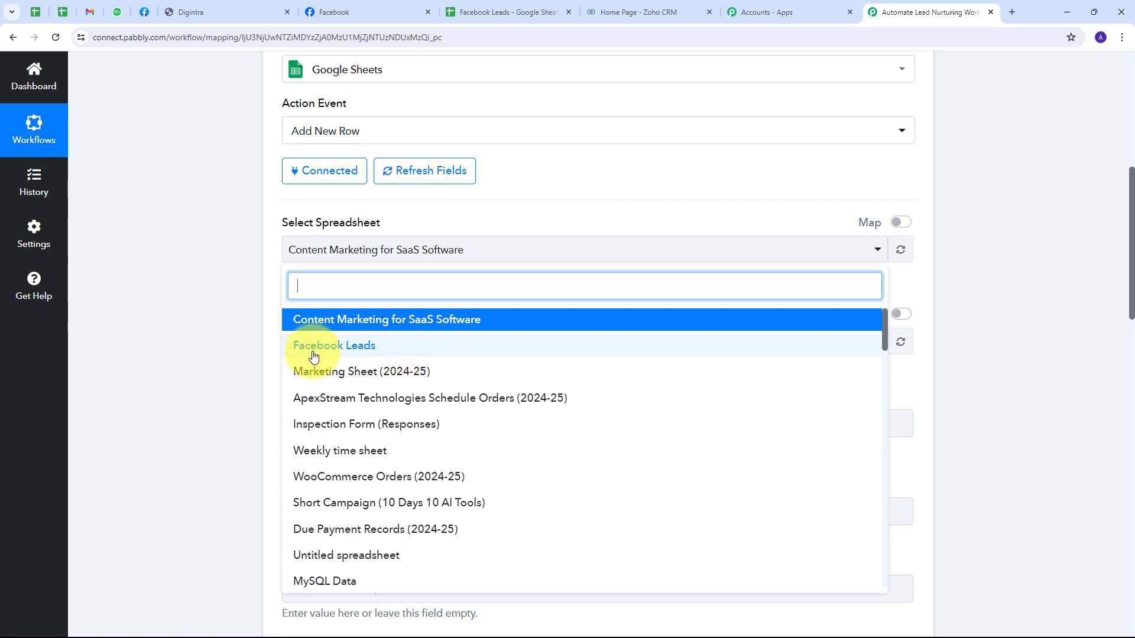
pyautogui.click(349, 347)
pyautogui.scroll(-3, 422, 300)
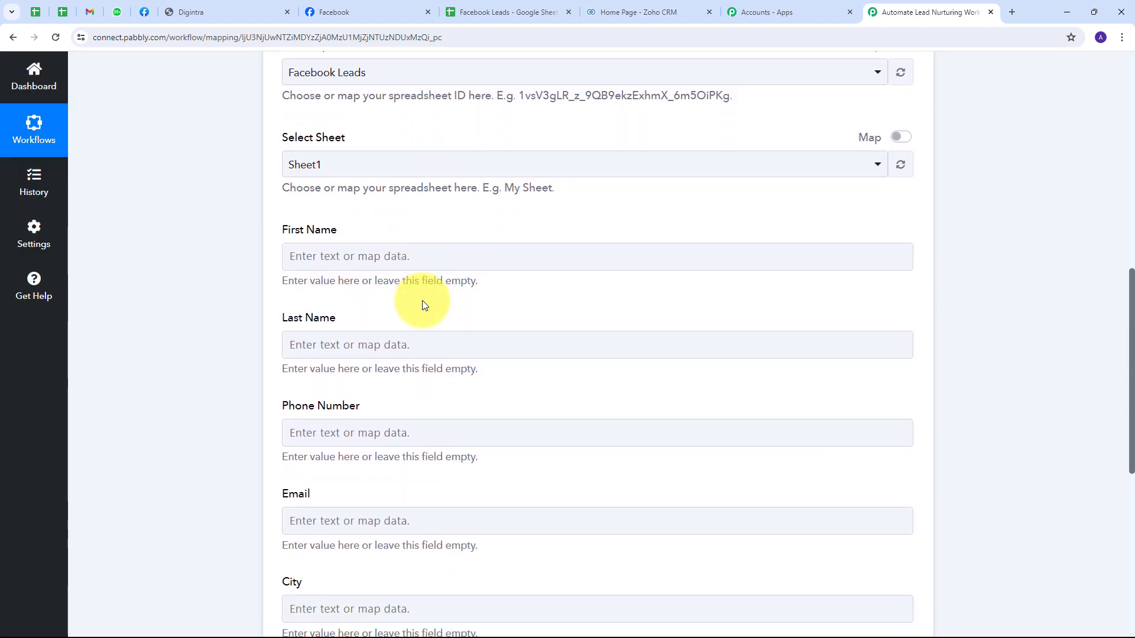
pyautogui.scroll(-4, 422, 300)
pyautogui.scroll(5, 422, 300)
pyautogui.scroll(-2, 422, 300)
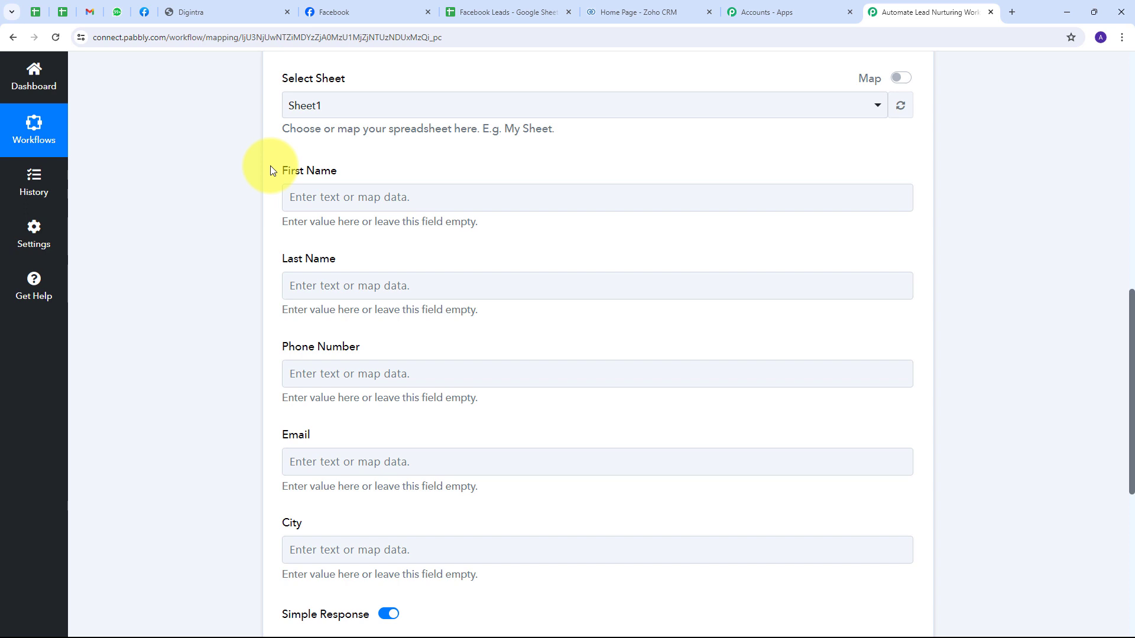
# Step: Map the Facebook lead's first name and last name into the First Name and Last Name fields
pyautogui.click(290, 197)
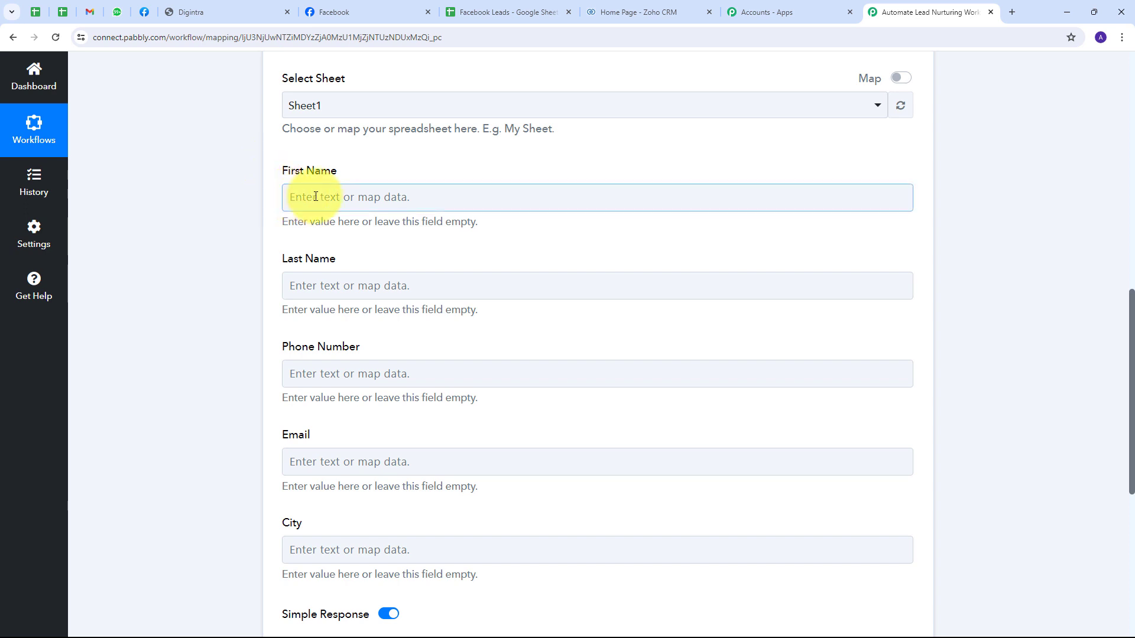
pyautogui.click(315, 197)
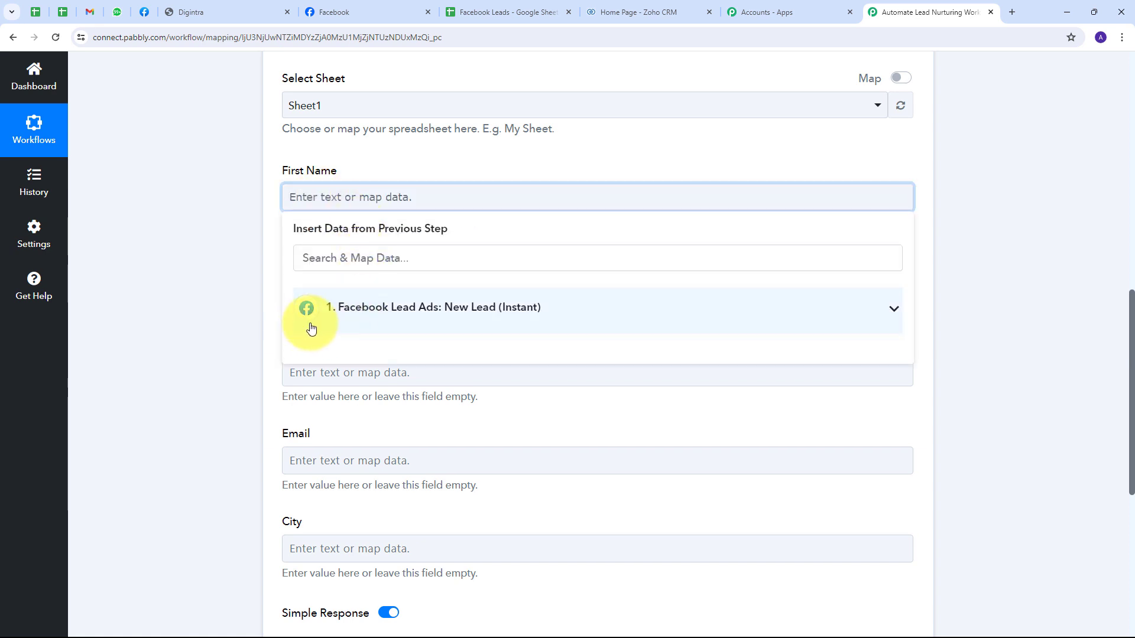
pyautogui.click(417, 321)
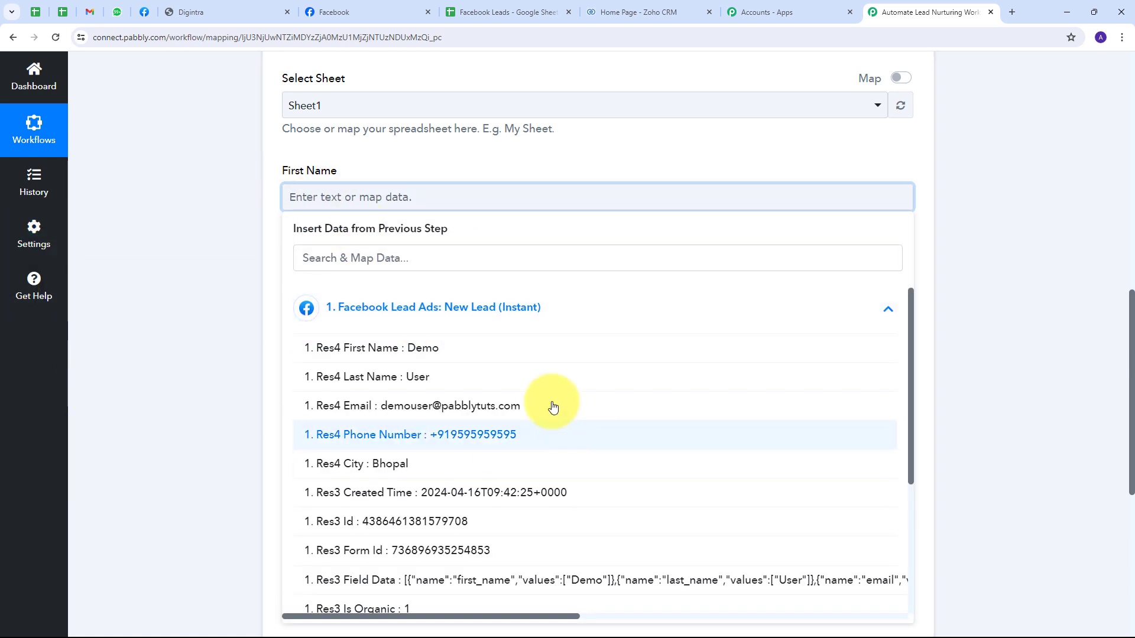
pyautogui.click(423, 358)
pyautogui.click(219, 189)
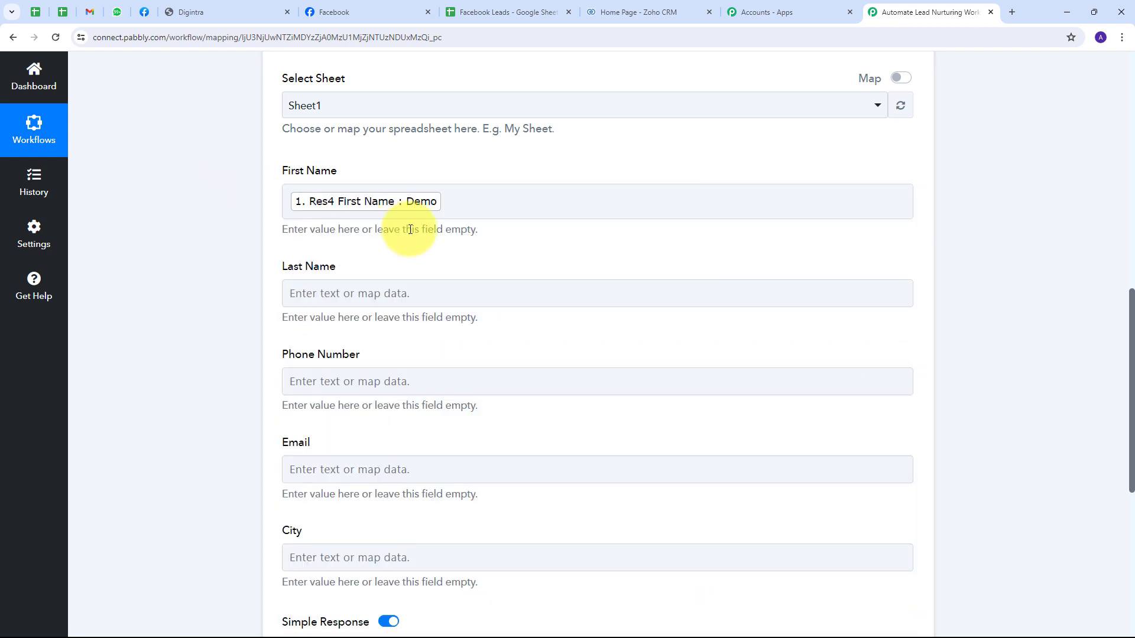
pyautogui.scroll(-2, 366, 212)
pyautogui.click(291, 175)
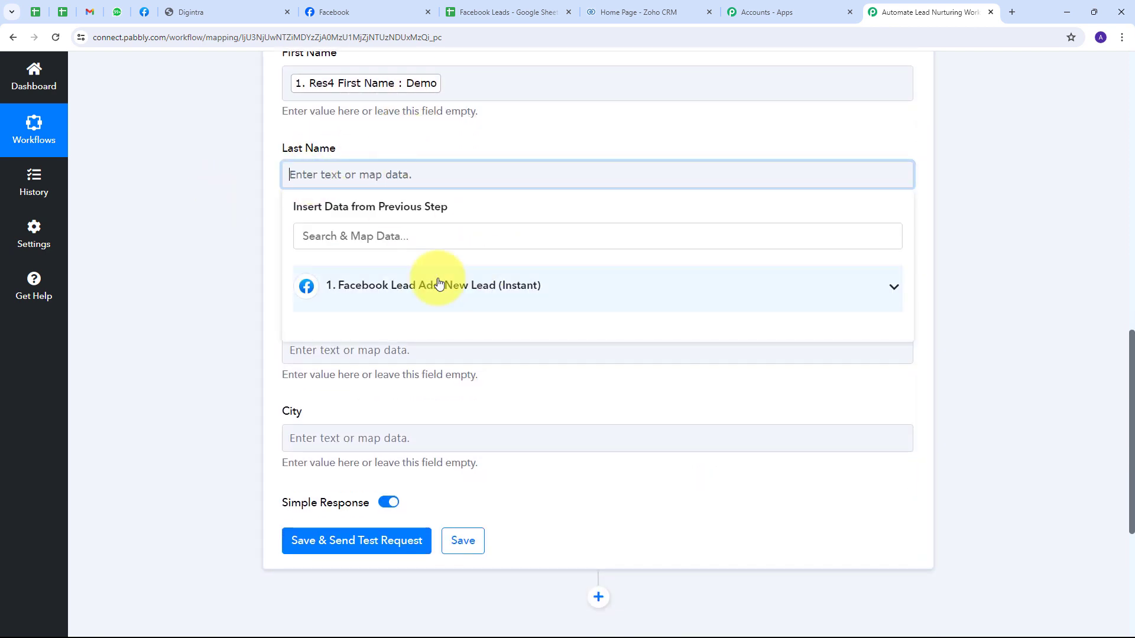
pyautogui.click(395, 282)
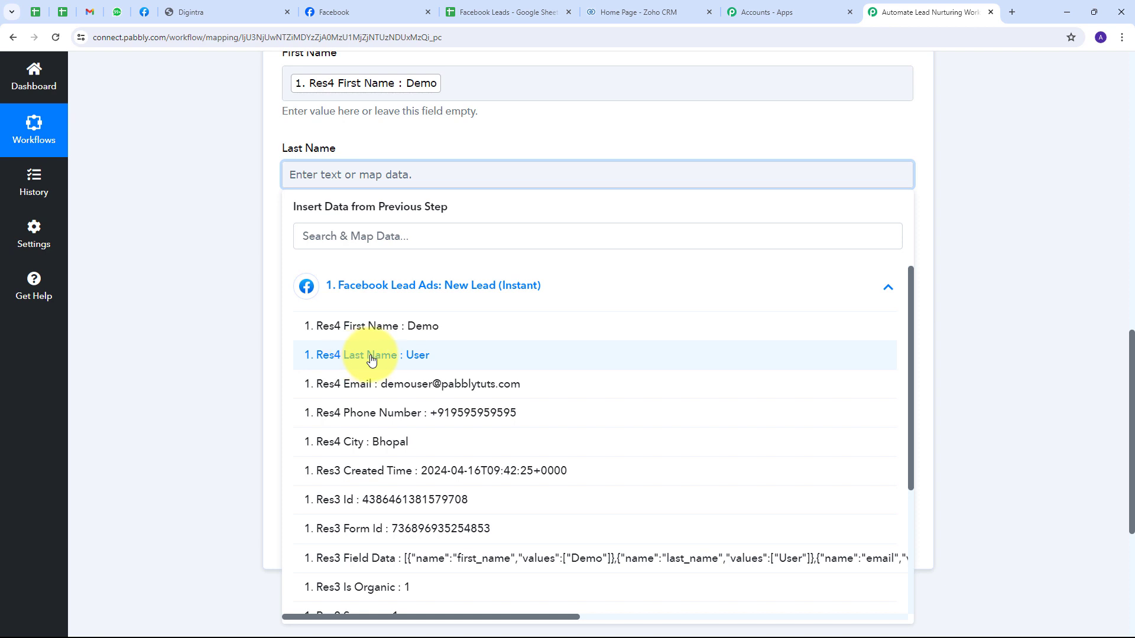
pyautogui.click(410, 358)
pyautogui.click(222, 228)
# Step: Map the lead's phone number and email into the Phone Number and Email fields
pyautogui.scroll(-1, 384, 219)
pyautogui.click(310, 212)
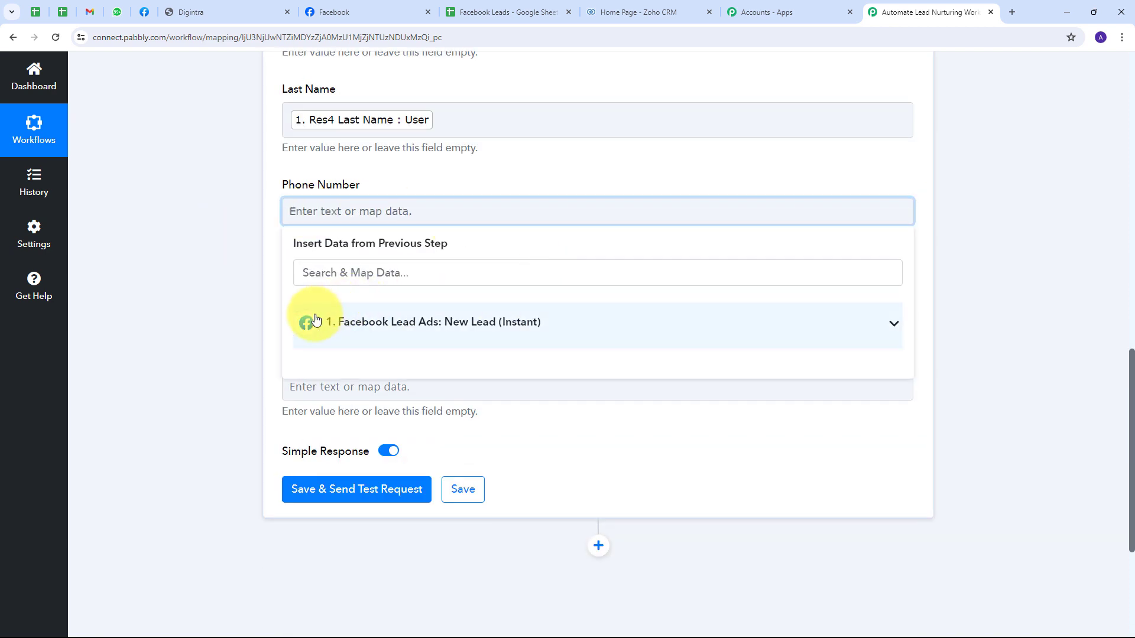
pyautogui.click(374, 324)
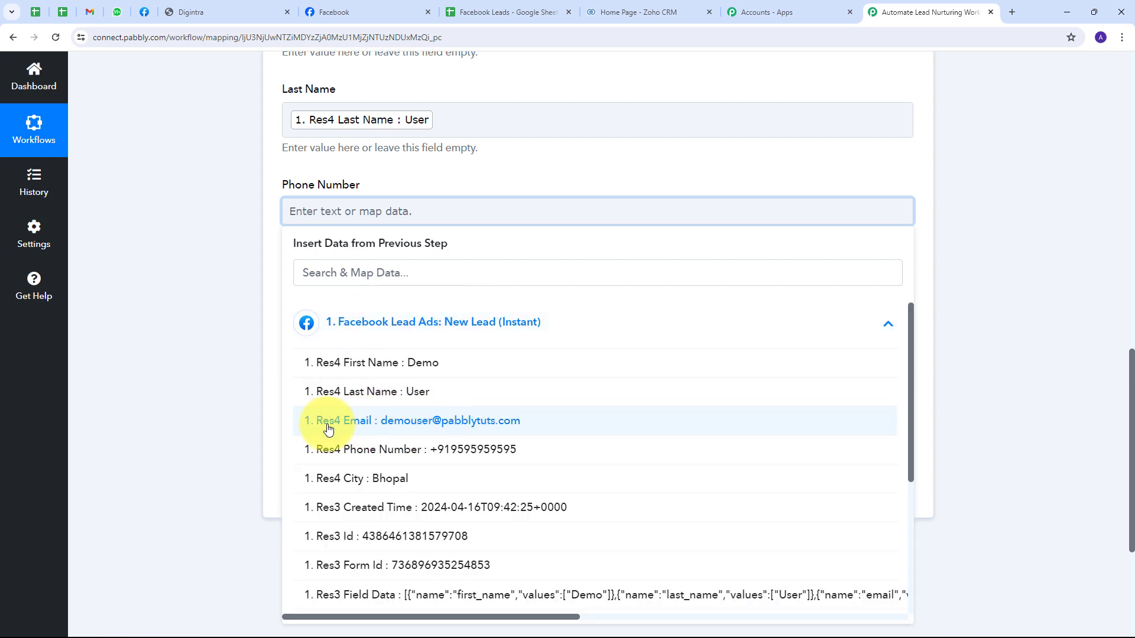
pyautogui.click(445, 453)
pyautogui.click(215, 221)
pyautogui.scroll(-1, 431, 271)
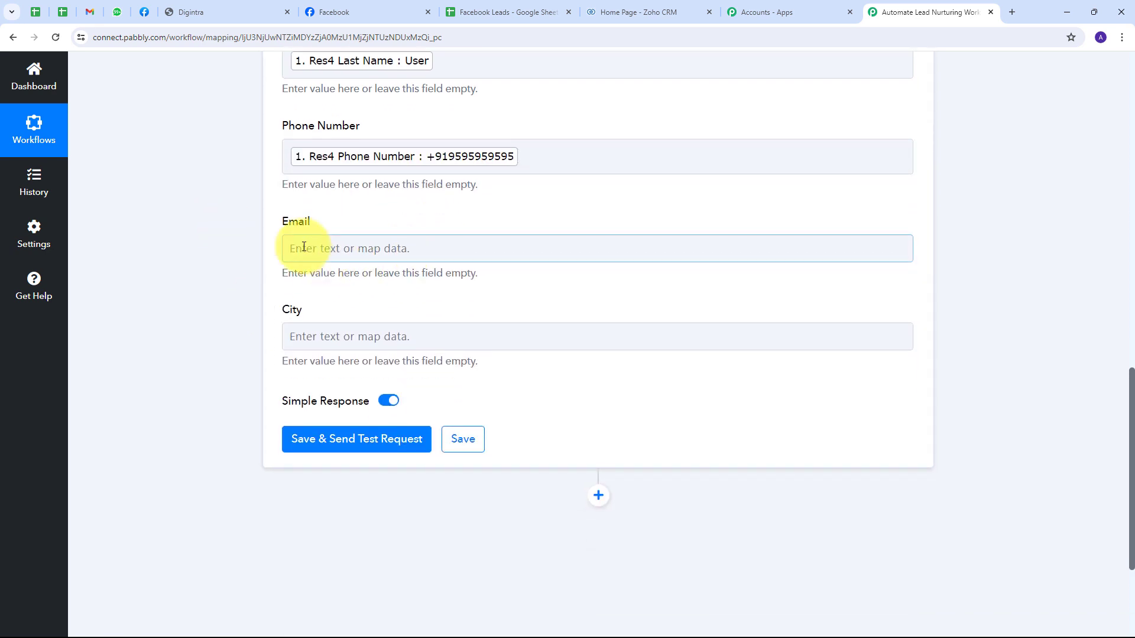
pyautogui.click(304, 249)
pyautogui.click(375, 354)
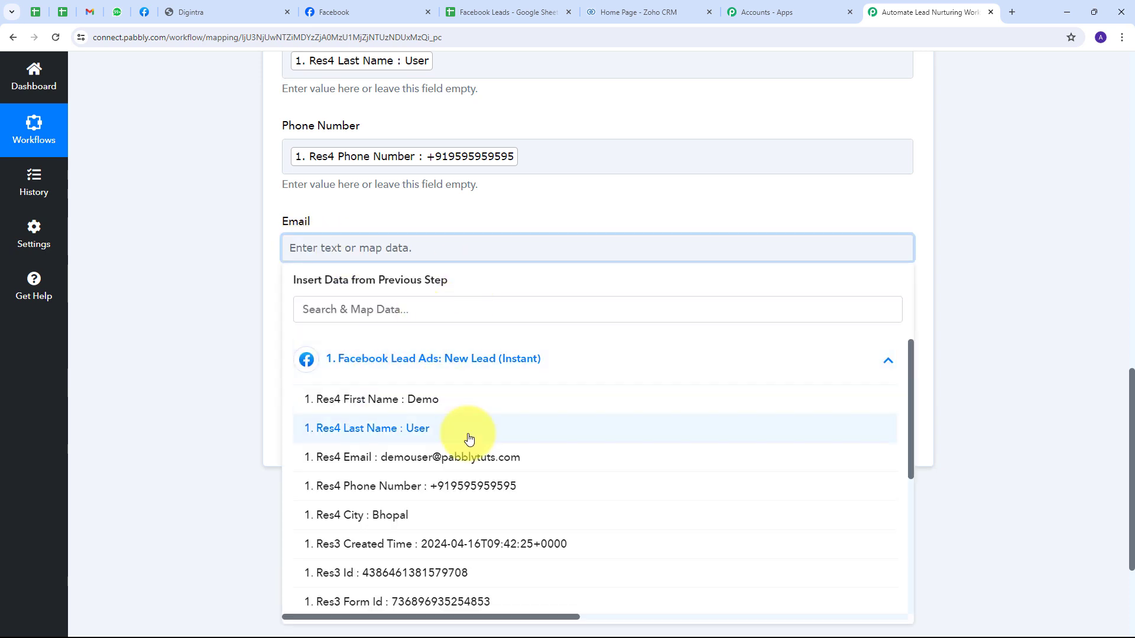
pyautogui.click(436, 462)
pyautogui.click(247, 261)
# Step: Map the lead's city into the City field
pyautogui.scroll(-1, 330, 278)
pyautogui.click(330, 285)
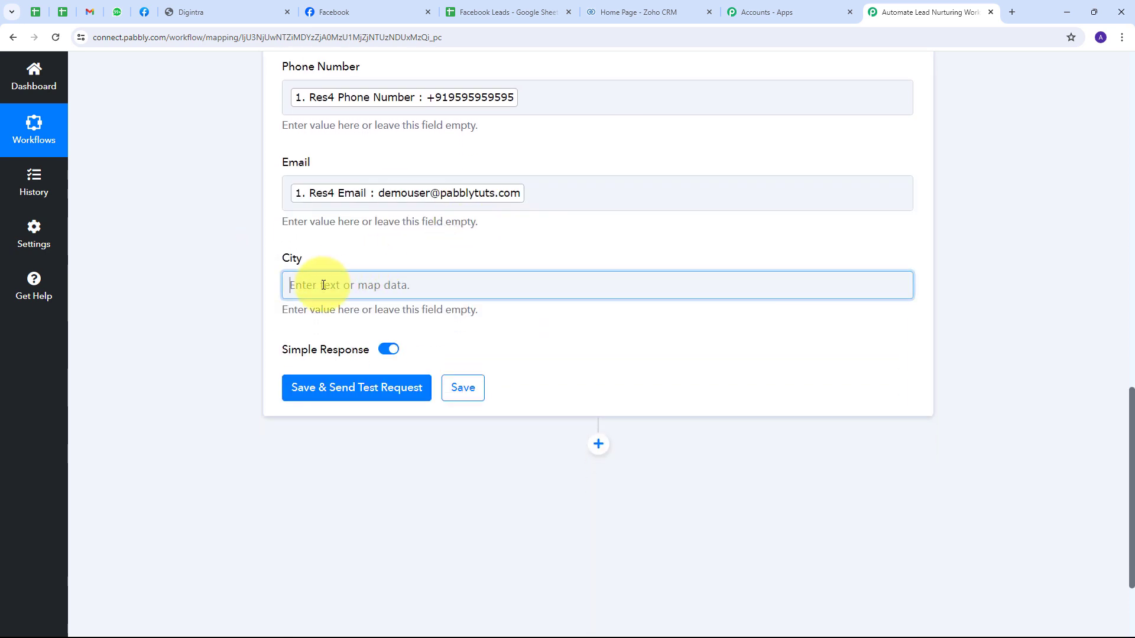
pyautogui.click(483, 395)
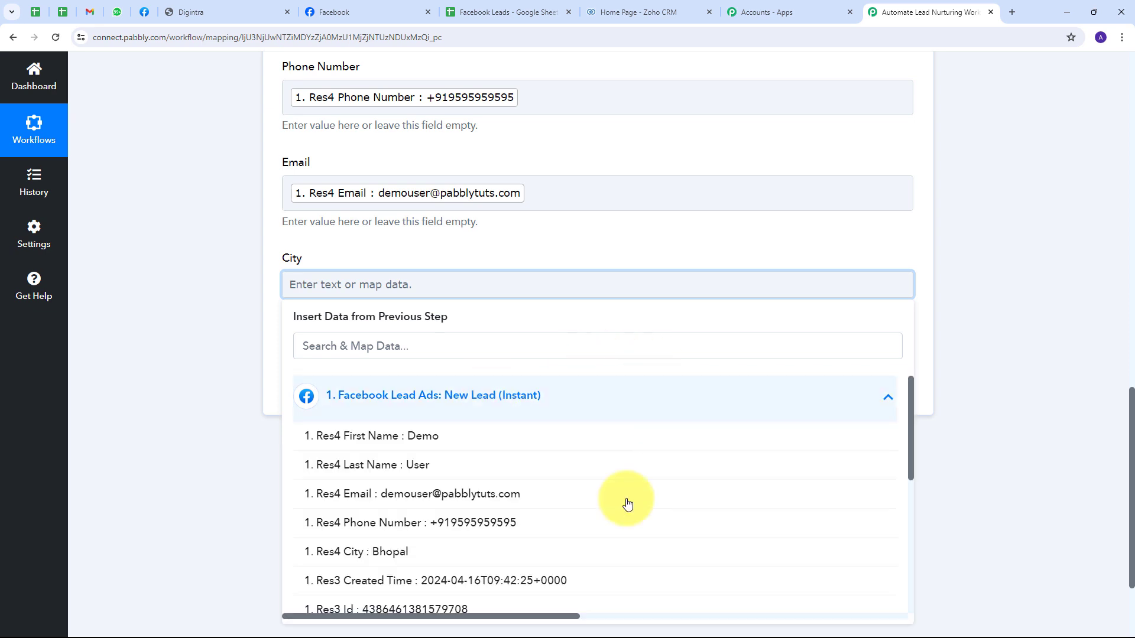
pyautogui.click(380, 553)
pyautogui.click(184, 336)
pyautogui.scroll(6, 187, 233)
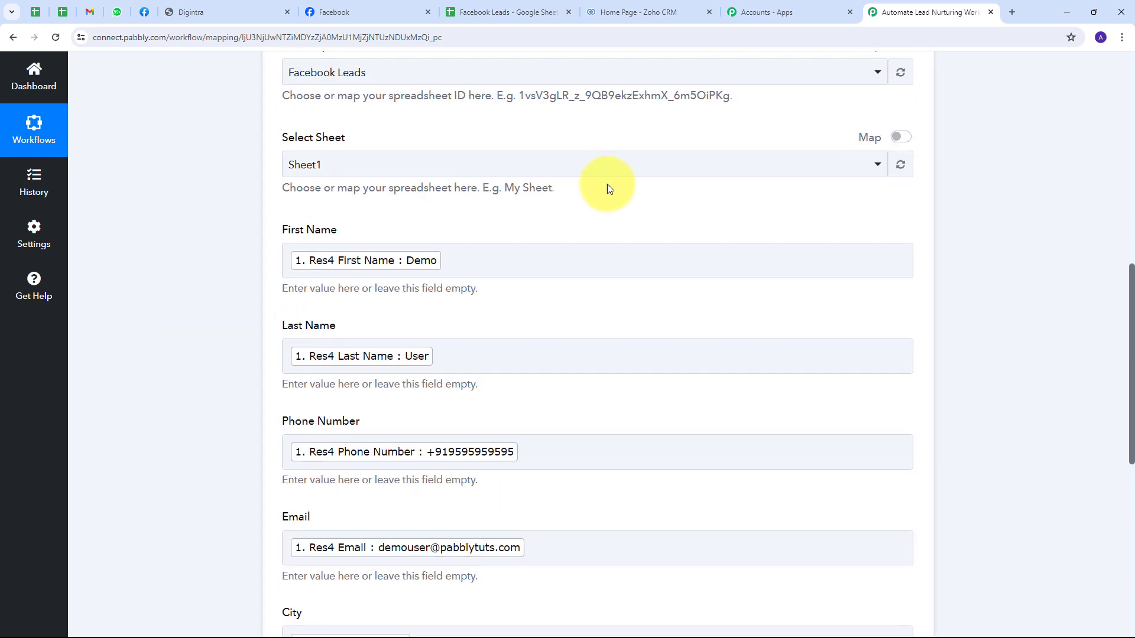
pyautogui.scroll(-3, 597, 274)
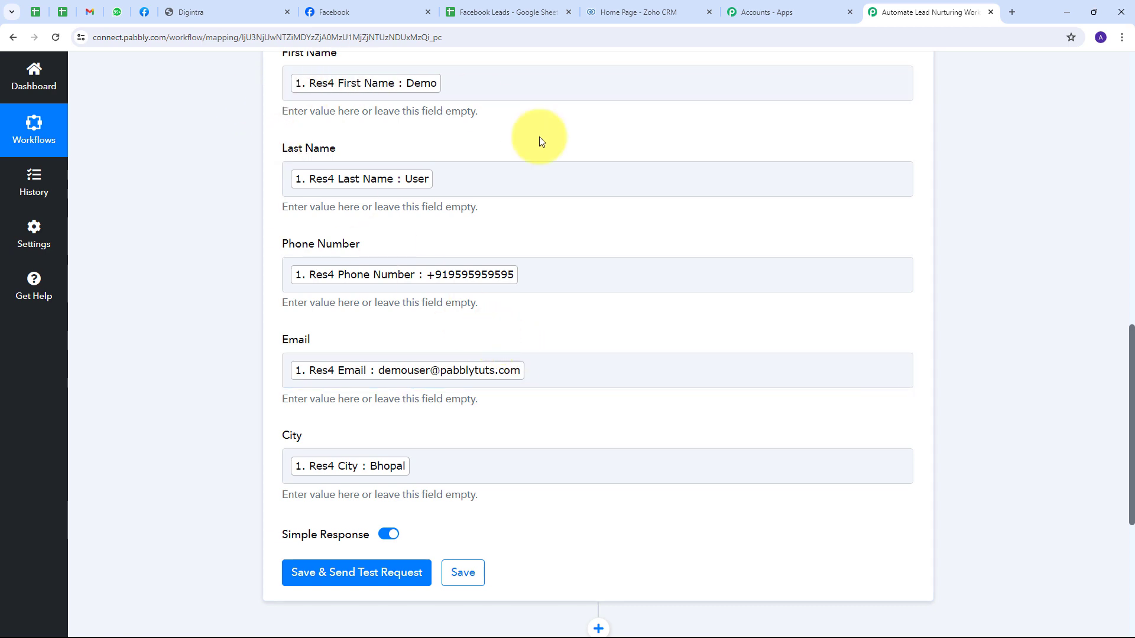
pyautogui.scroll(-1, 573, 317)
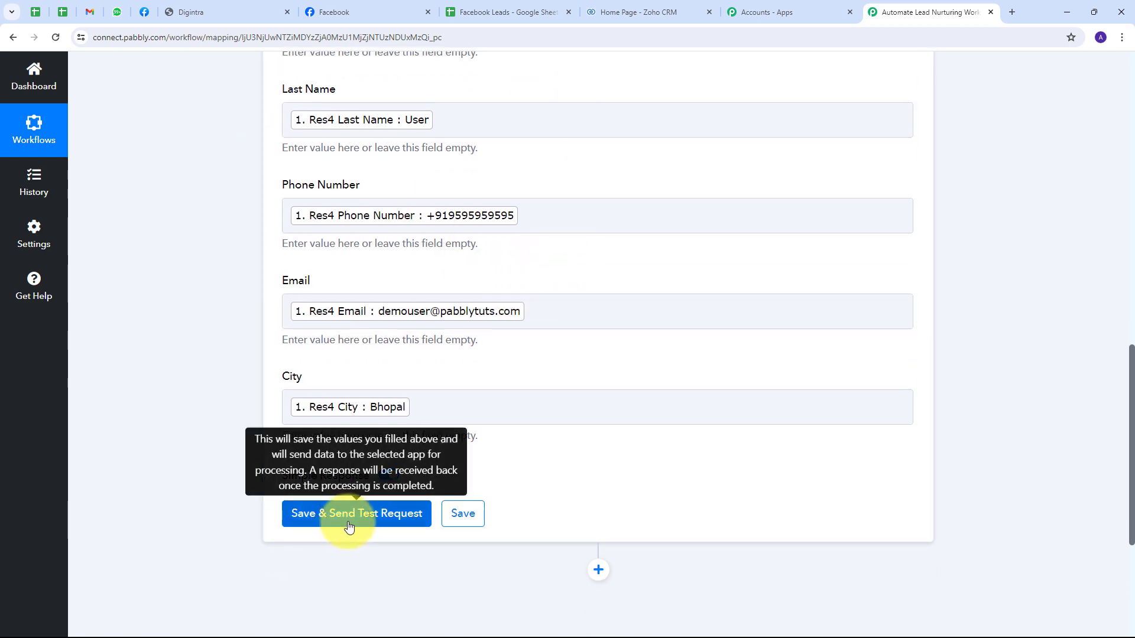
# Step: Save the Add New Row step and send a test, confirming 1 row written to Sheet1!A2:E2
pyautogui.click(366, 520)
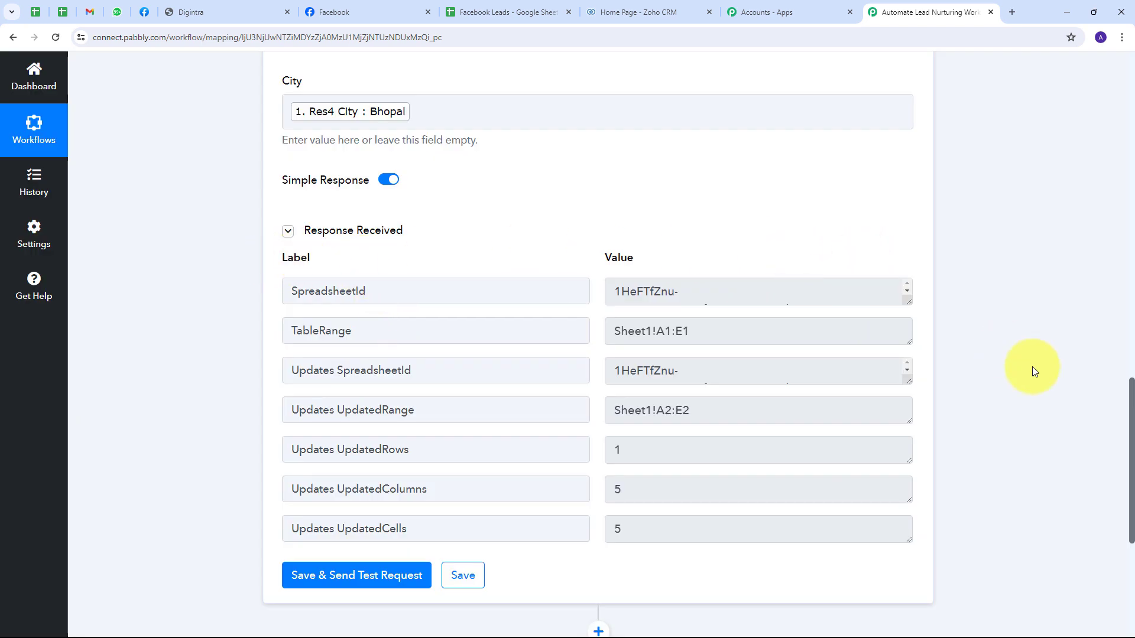
pyautogui.scroll(-1, 582, 380)
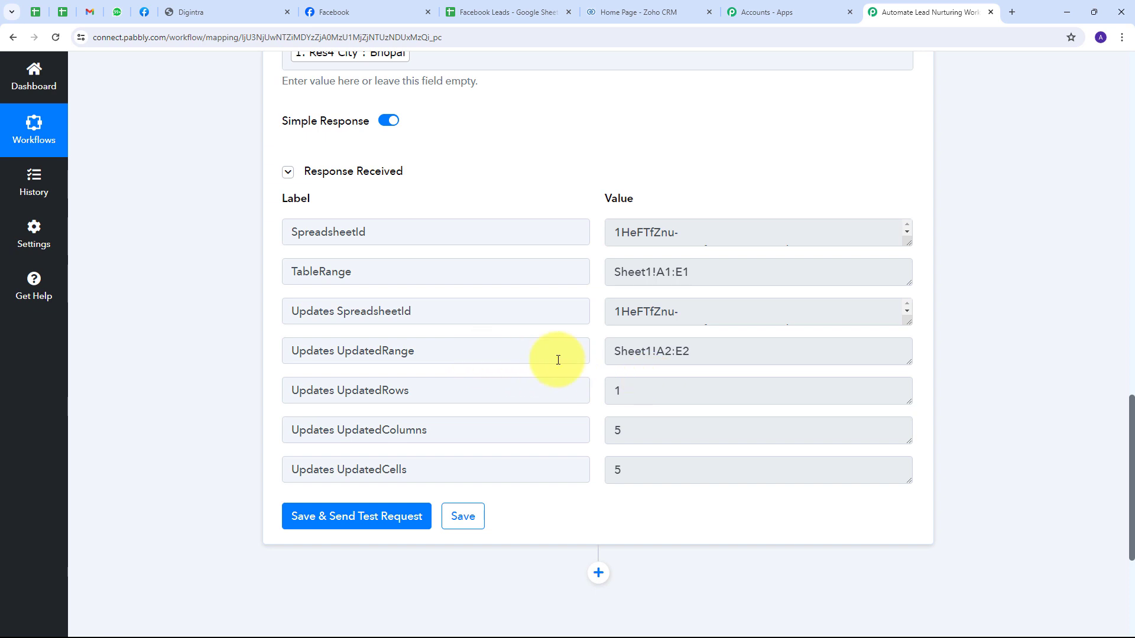
# Step: Inspect row 2 of the Facebook Leads sheet holding the test lead, then return to Pabbly
pyautogui.click(512, 13)
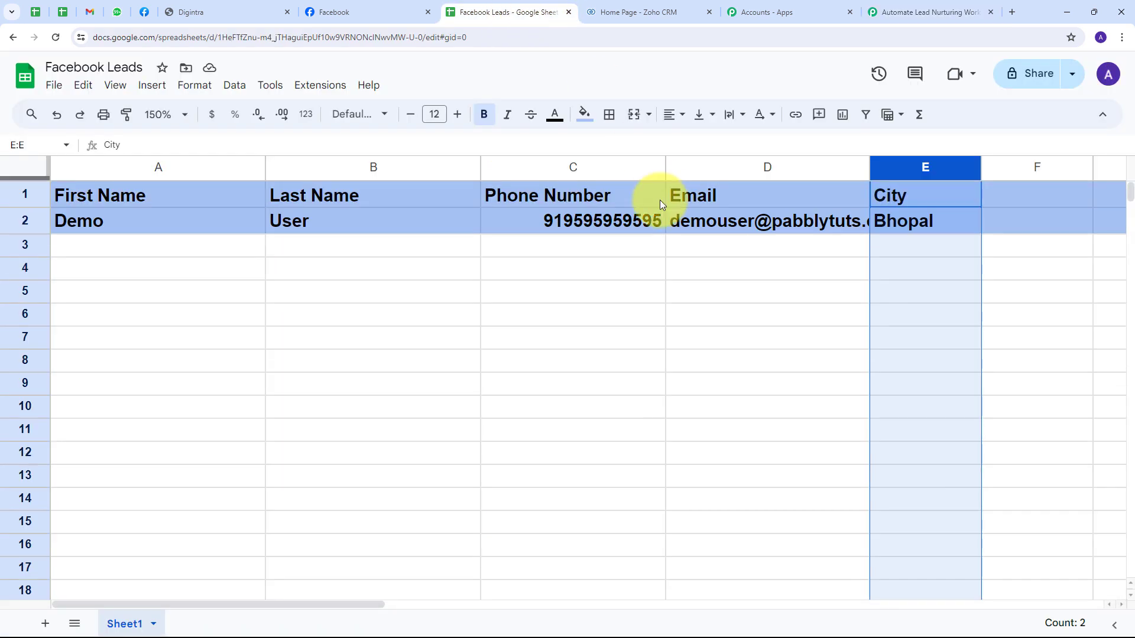
pyautogui.click(113, 246)
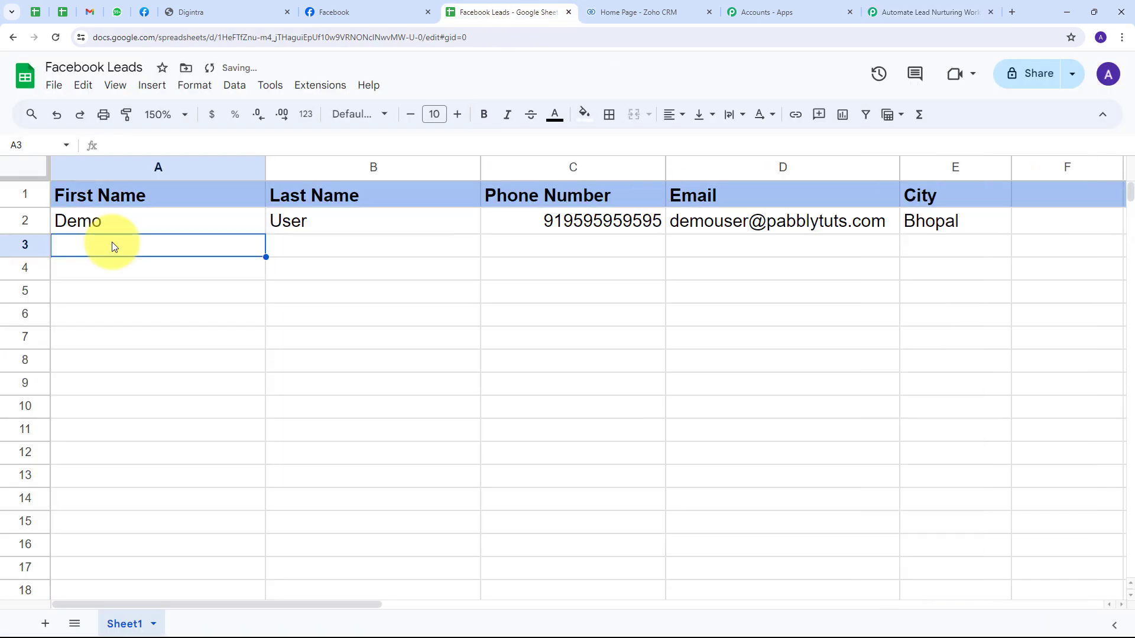
pyautogui.click(21, 221)
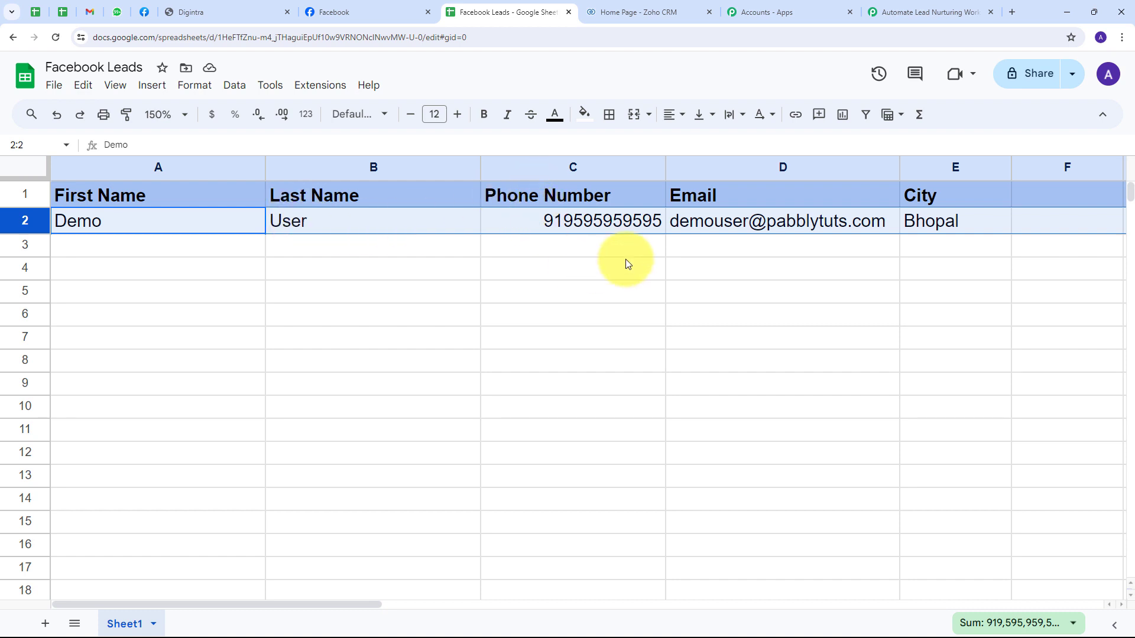
pyautogui.moveTo(680, 224)
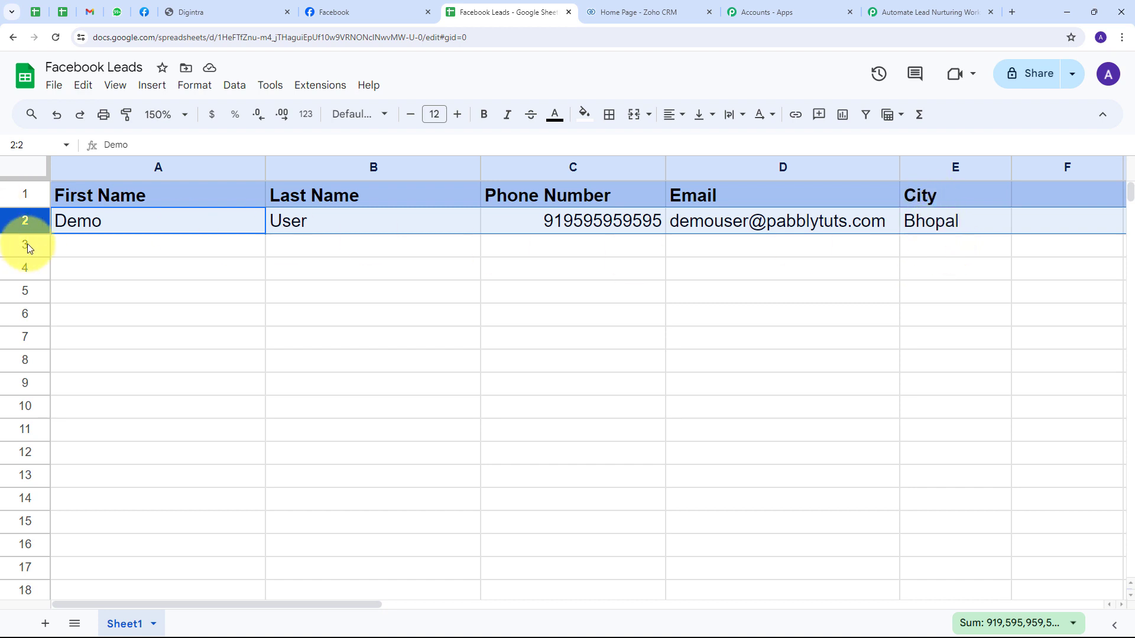
pyautogui.click(56, 245)
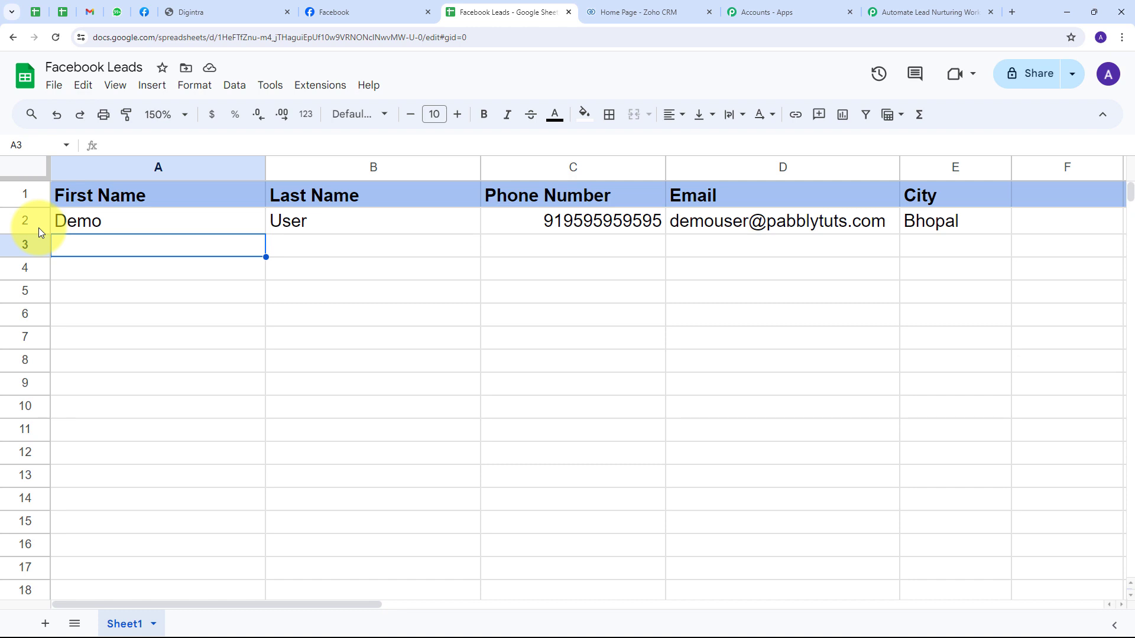
pyautogui.click(38, 228)
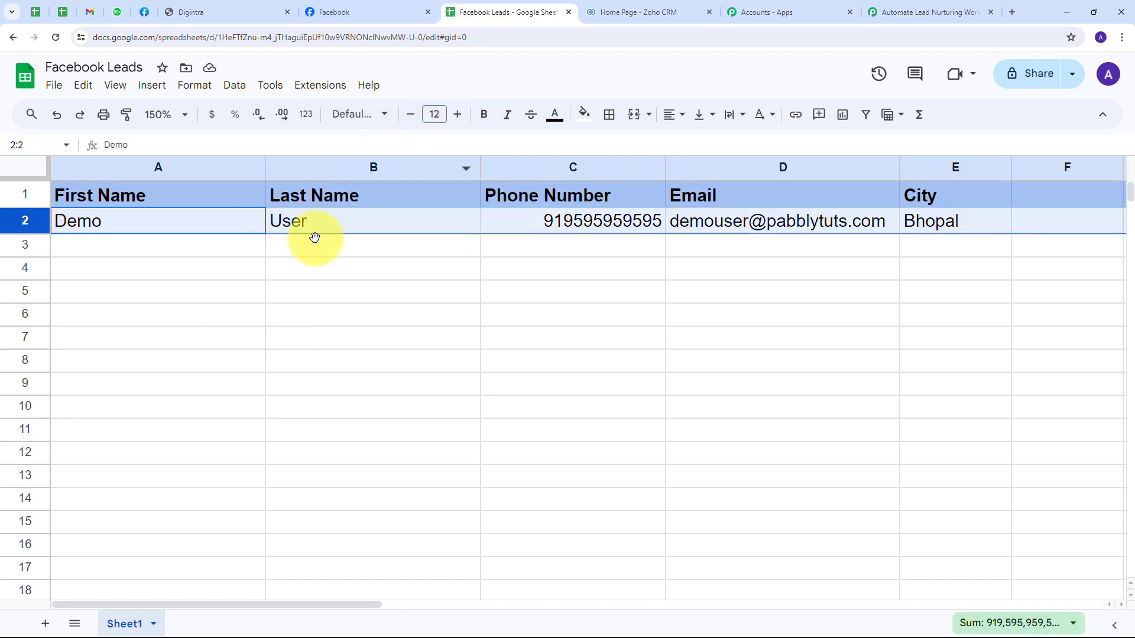
pyautogui.click(93, 247)
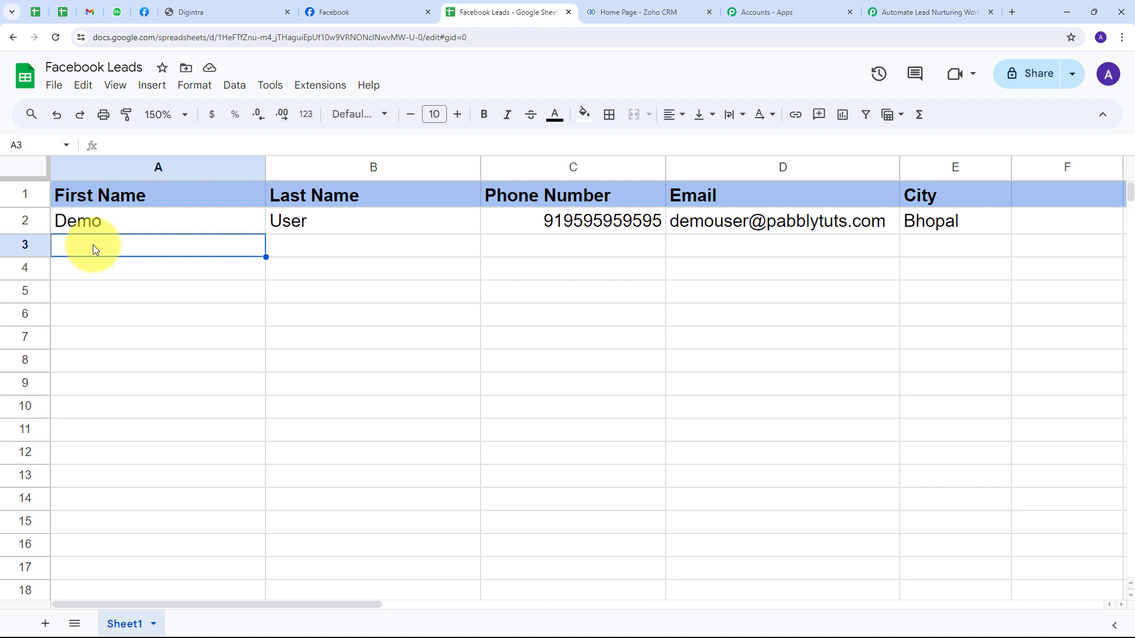
pyautogui.click(904, 12)
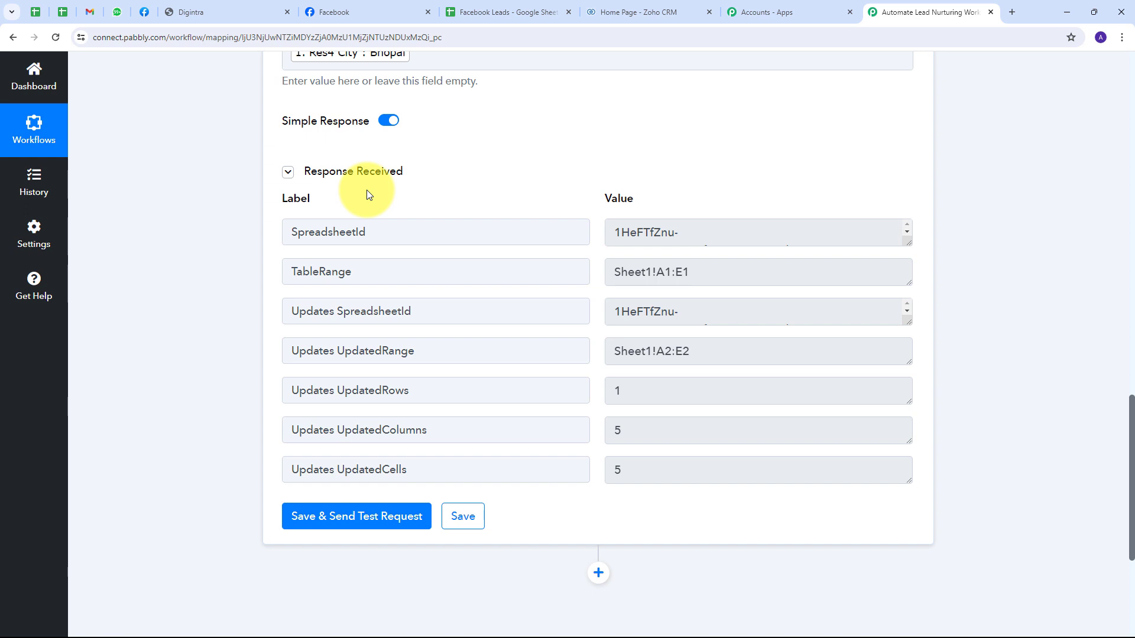
# Step: Add a Zoho CRM action with Create Contact event below Add New Row and choose a new connection
pyautogui.scroll(-5, 500, 188)
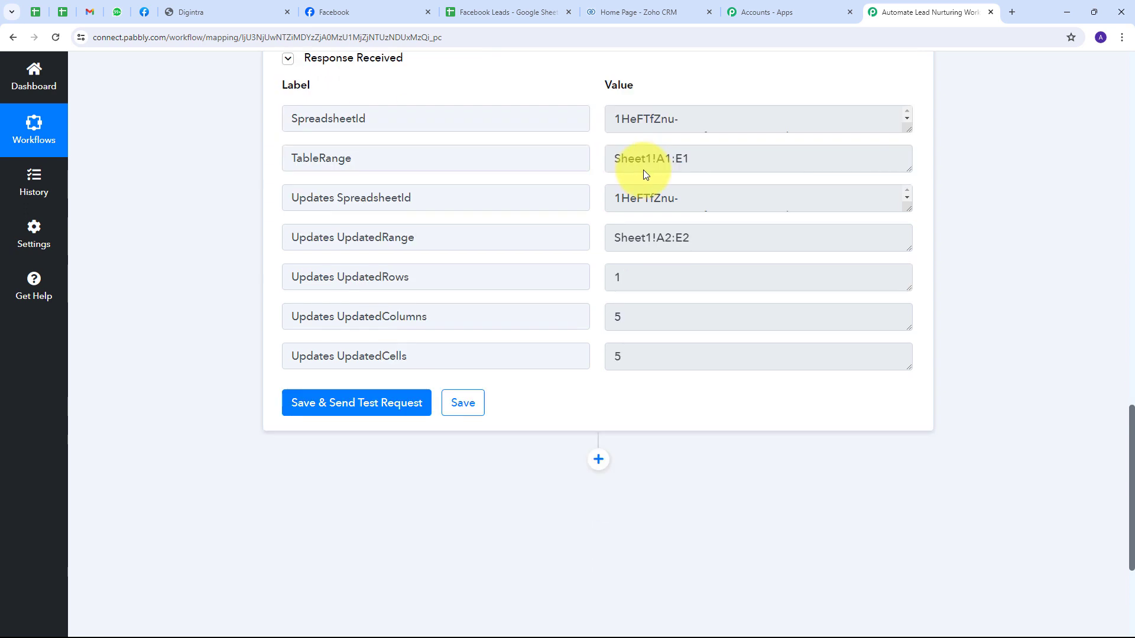
pyautogui.click(598, 306)
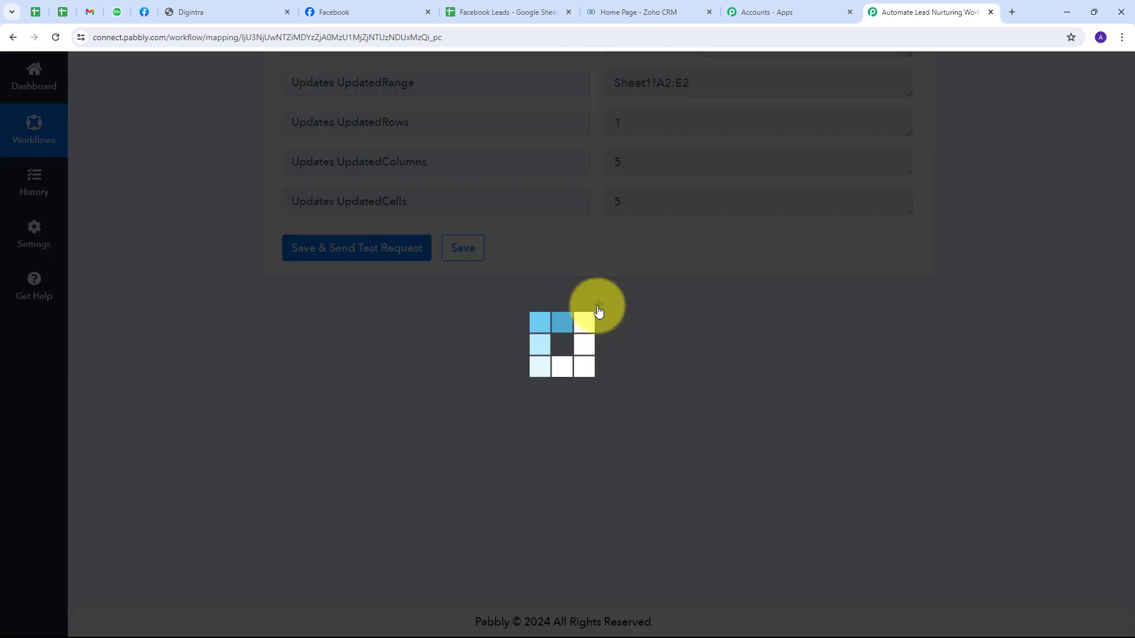
pyautogui.write('Zoho Crm')
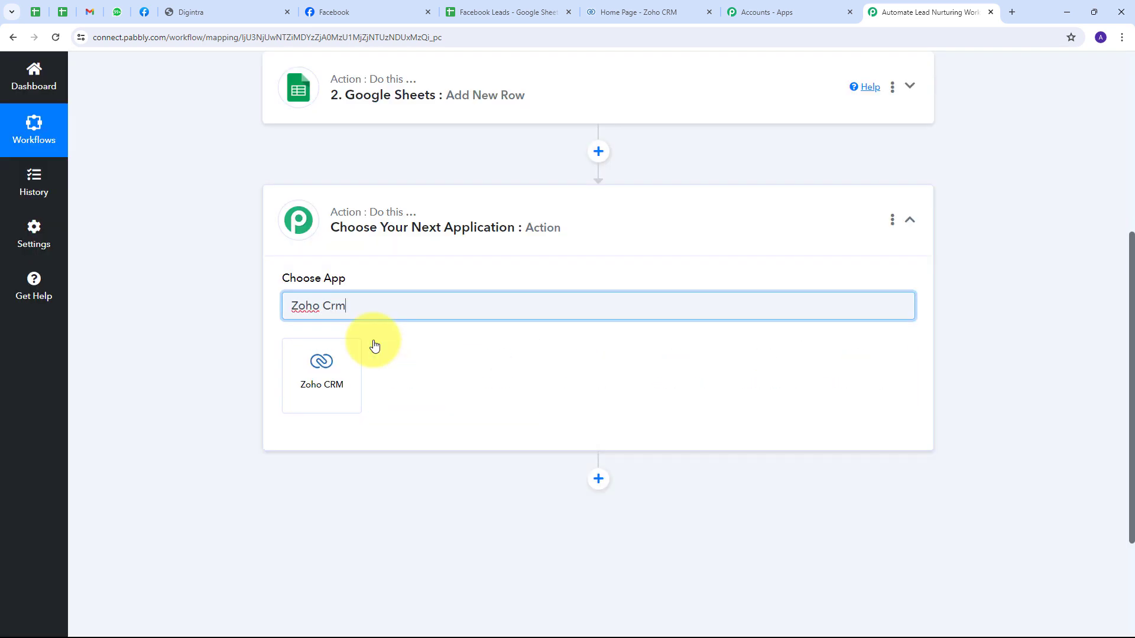
pyautogui.click(316, 371)
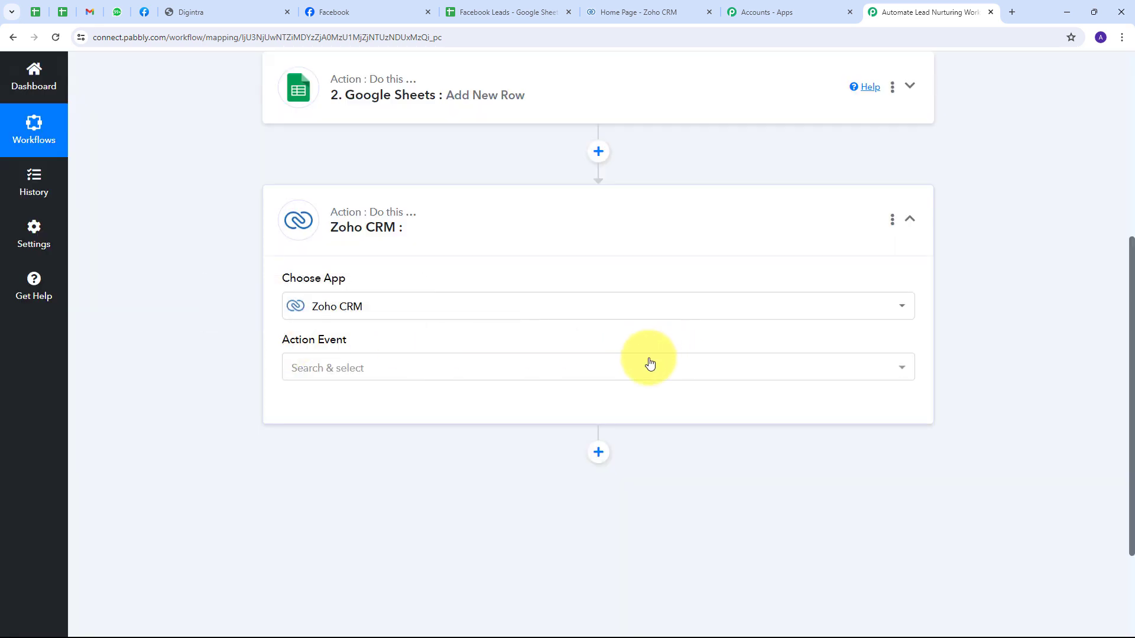
pyautogui.click(506, 369)
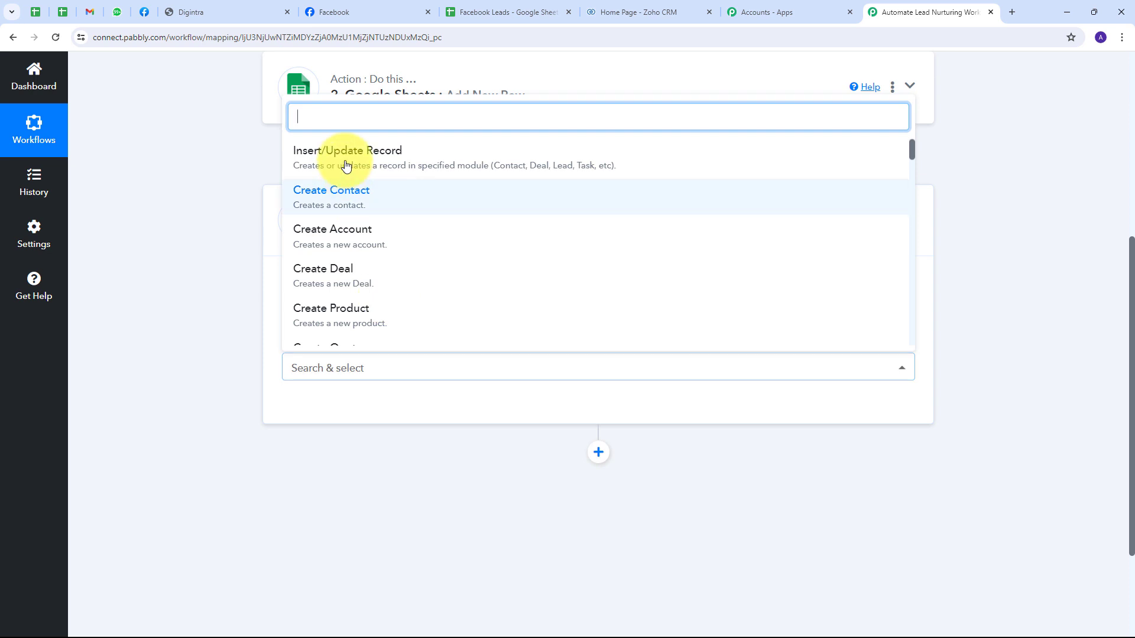
pyautogui.click(343, 203)
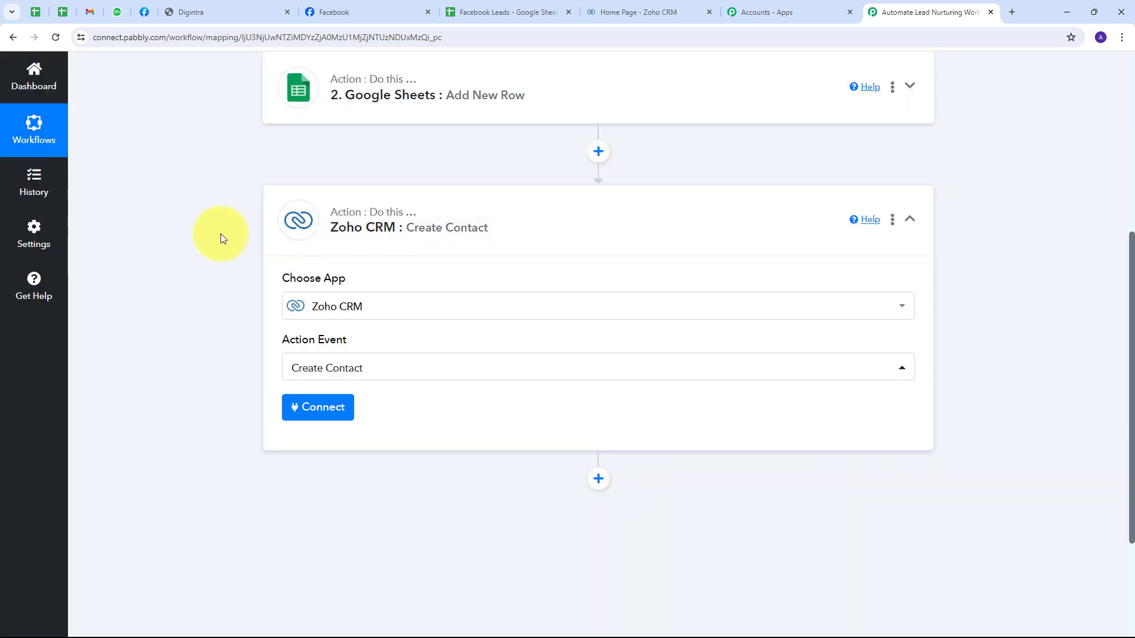
pyautogui.click(314, 414)
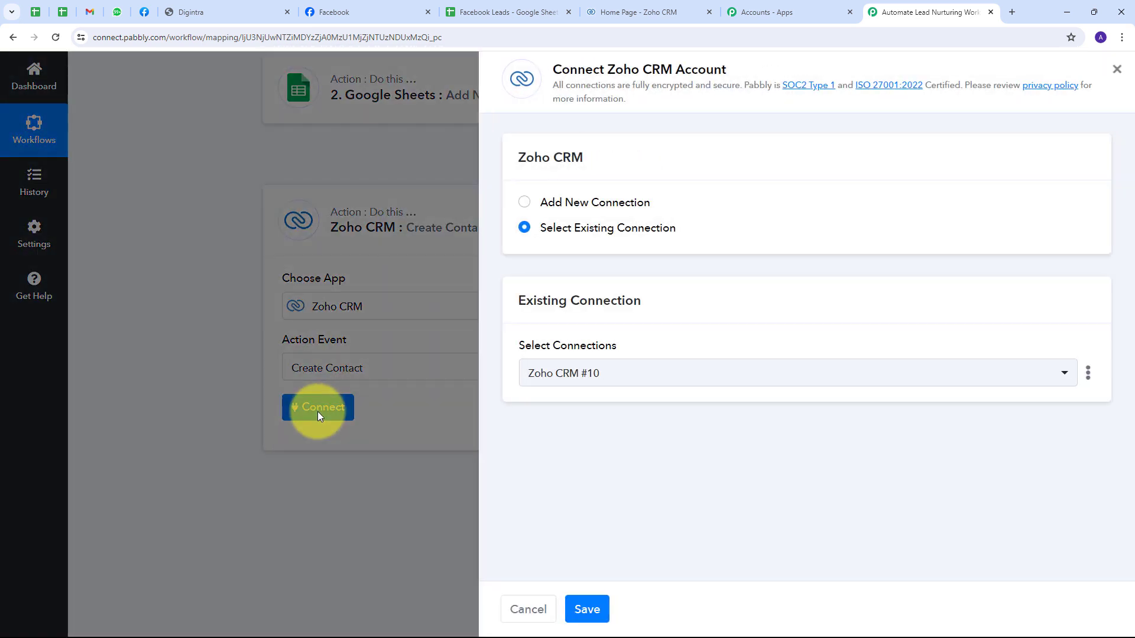
pyautogui.click(579, 206)
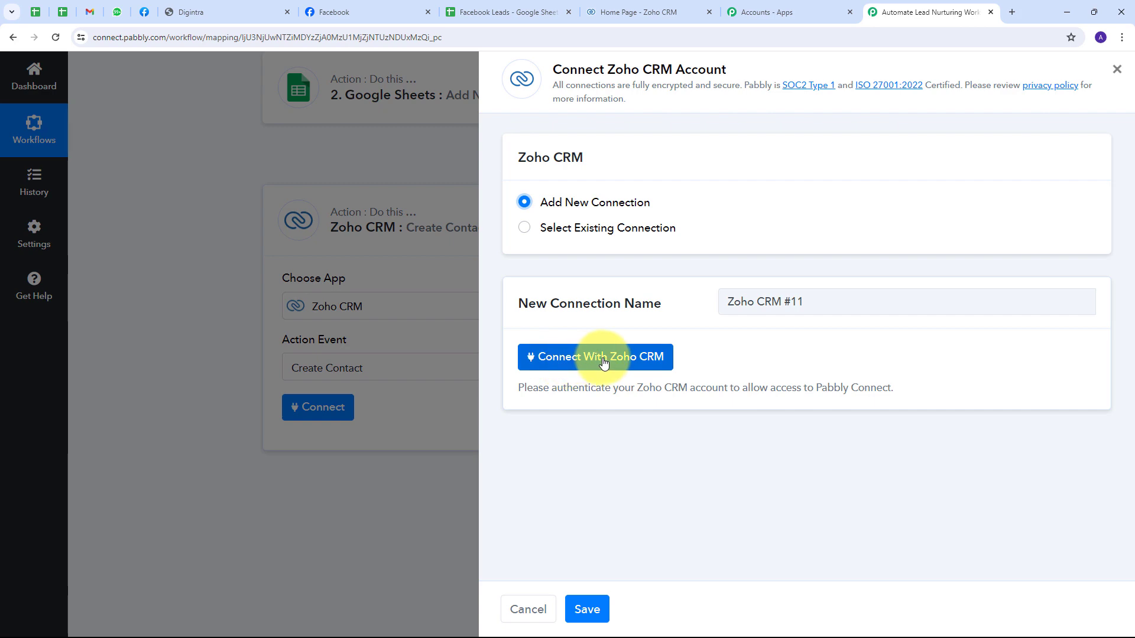
# Step: Start the Zoho CRM connection and check the account's Zoho domain in the Zoho CRM tab
pyautogui.click(603, 363)
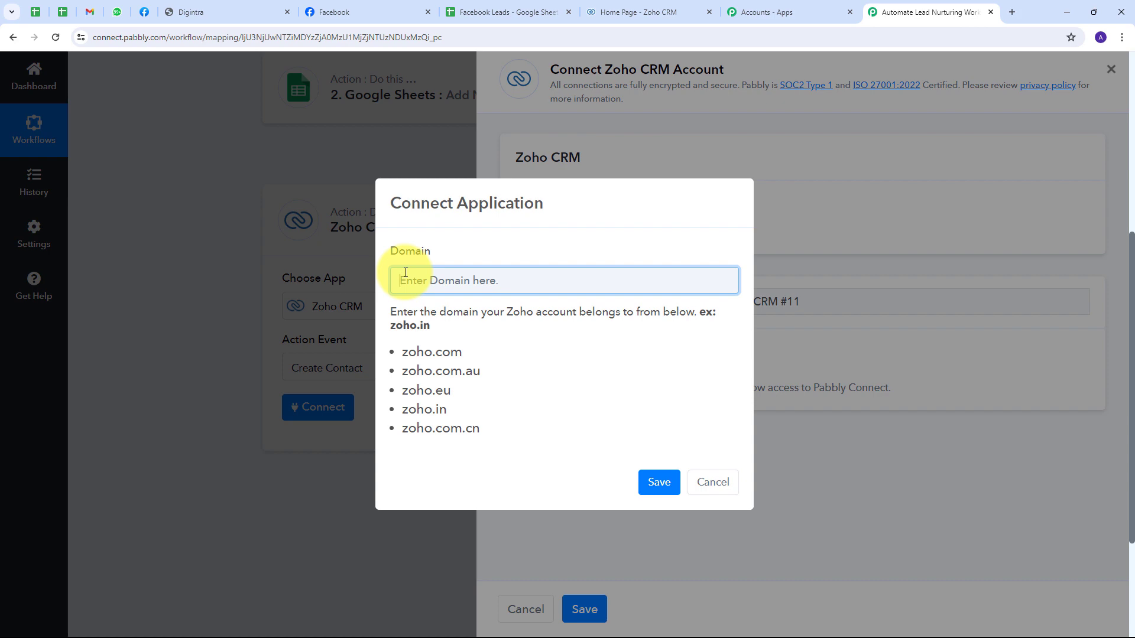
pyautogui.click(638, 12)
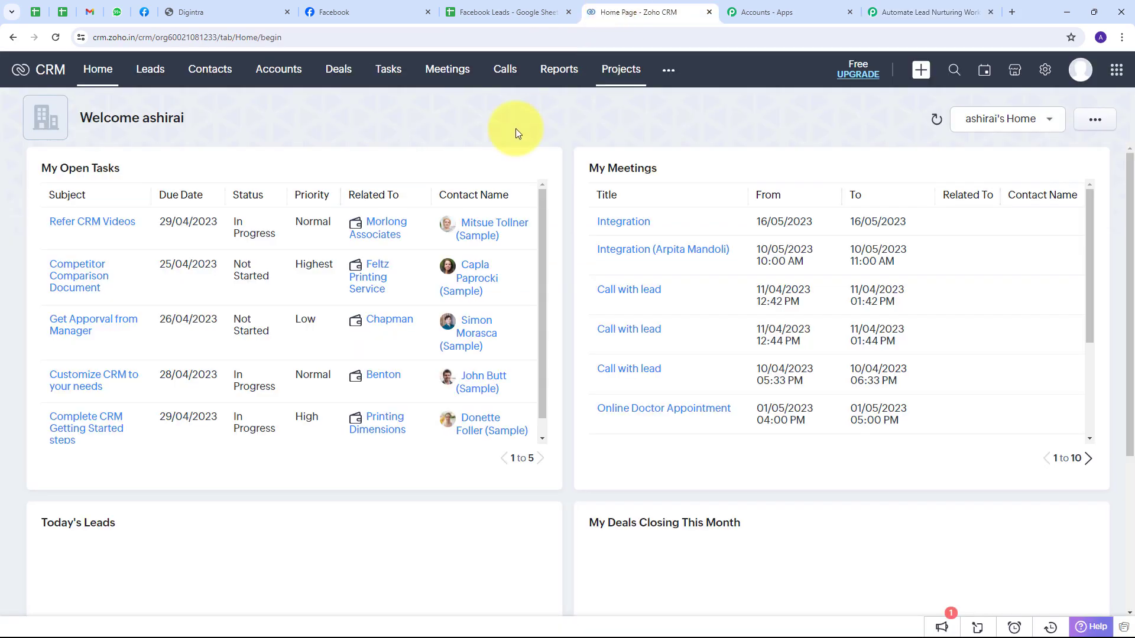
pyautogui.click(128, 39)
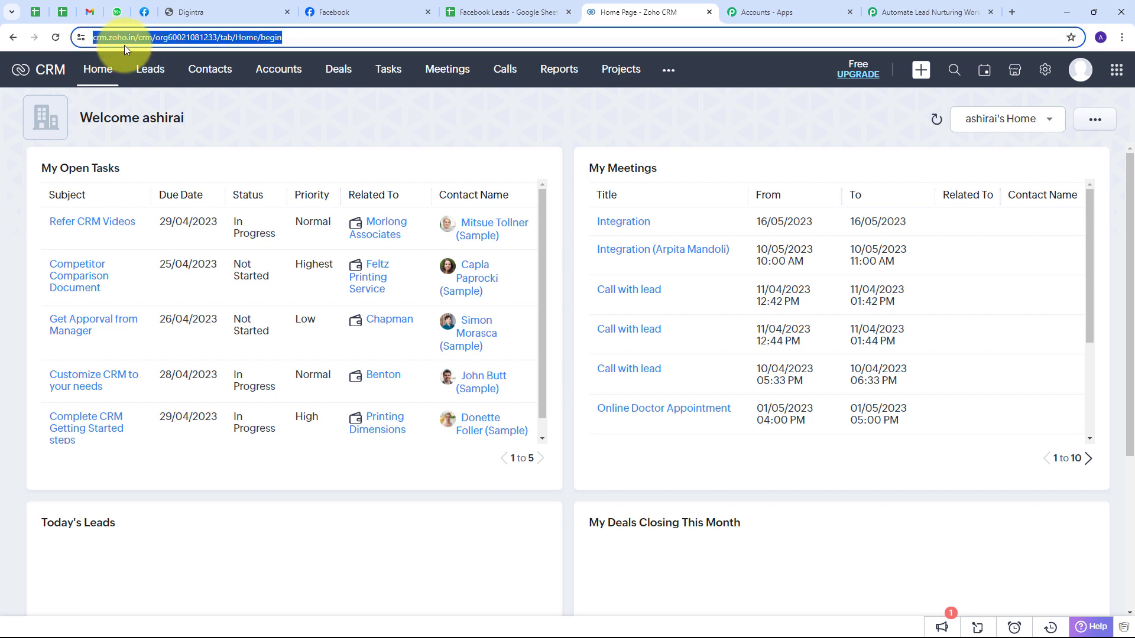
pyautogui.click(152, 98)
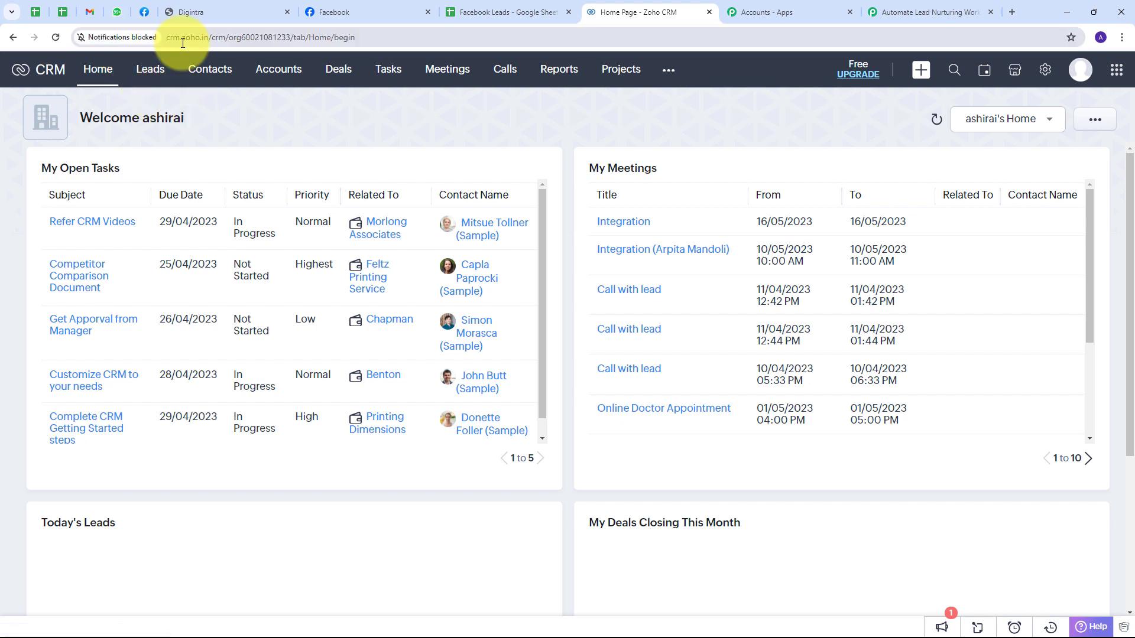
pyautogui.click(946, 12)
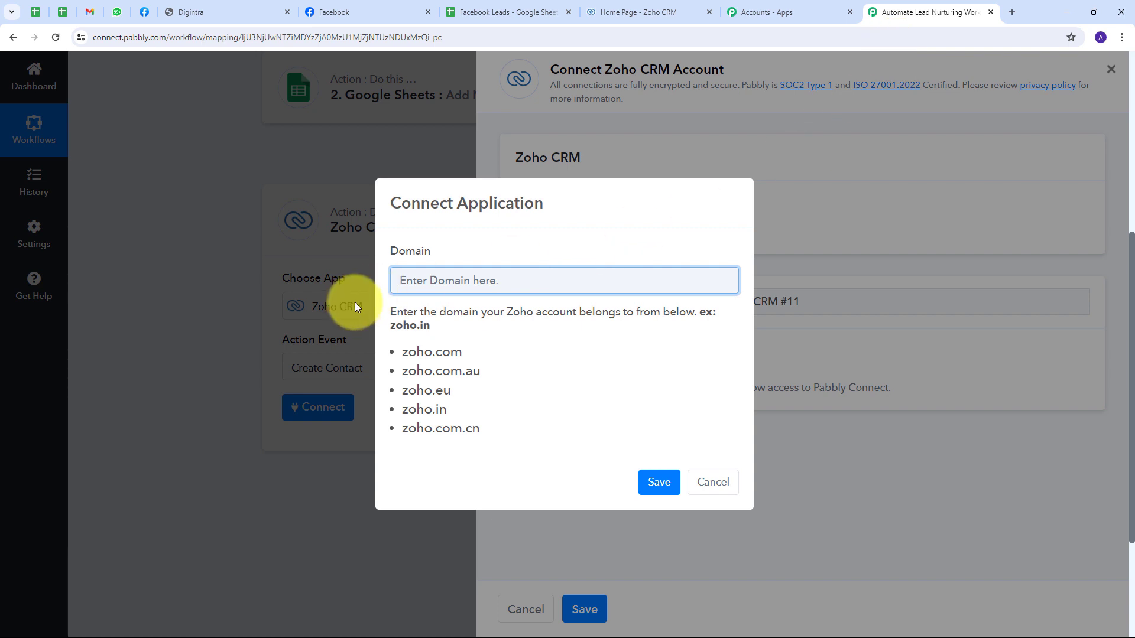
# Step: Save zoho.in as the domain and accept Pabbly Connect's access to Zoho CRM
pyautogui.write('zoho.in')
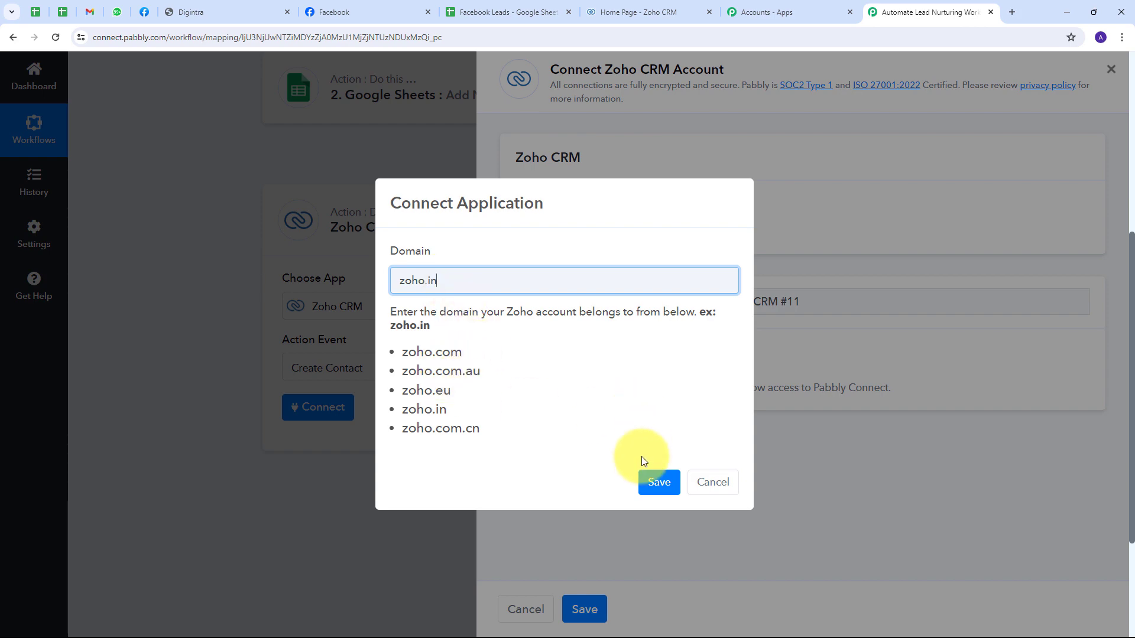
pyautogui.click(656, 482)
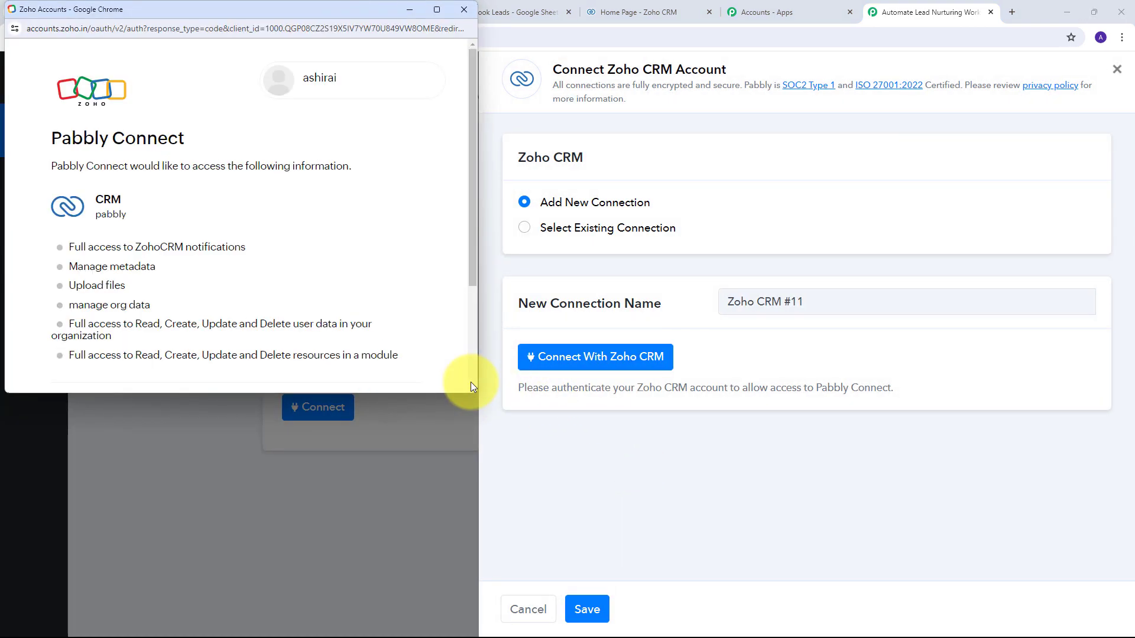
pyautogui.scroll(-3, 318, 205)
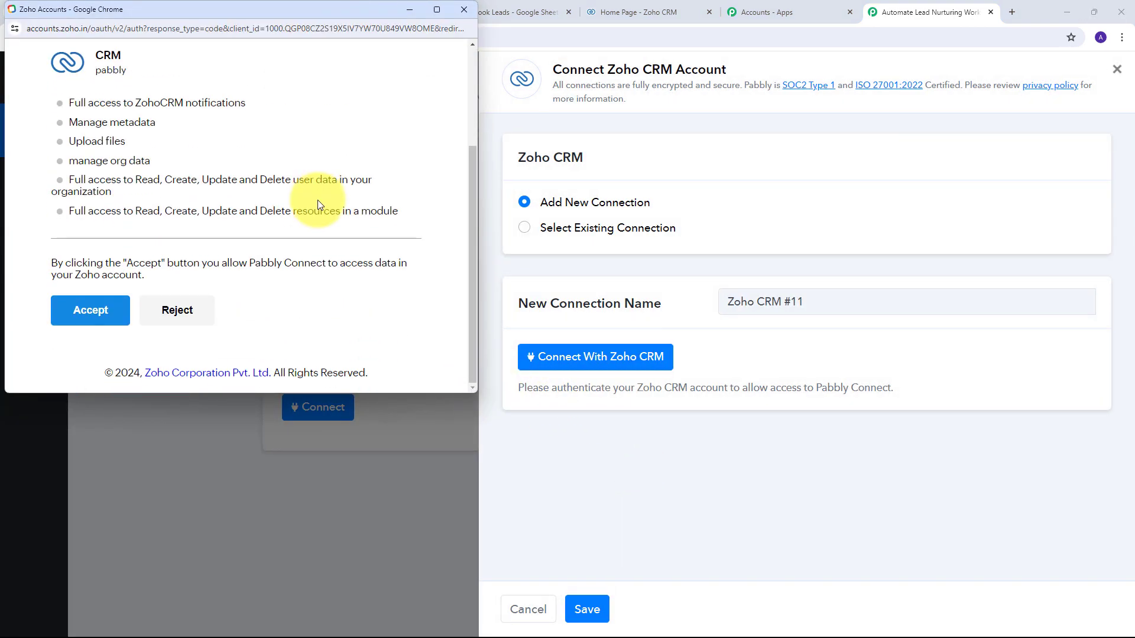
pyautogui.click(93, 312)
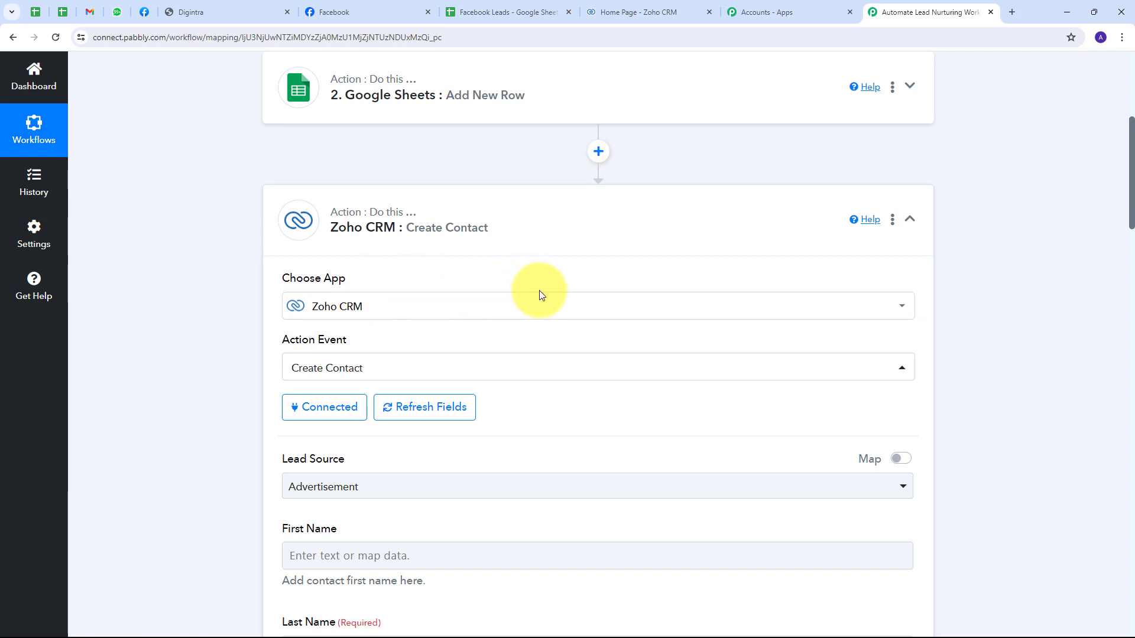
# Step: Keep Advertisement as the contact's Lead Source
pyautogui.scroll(-8, 566, 293)
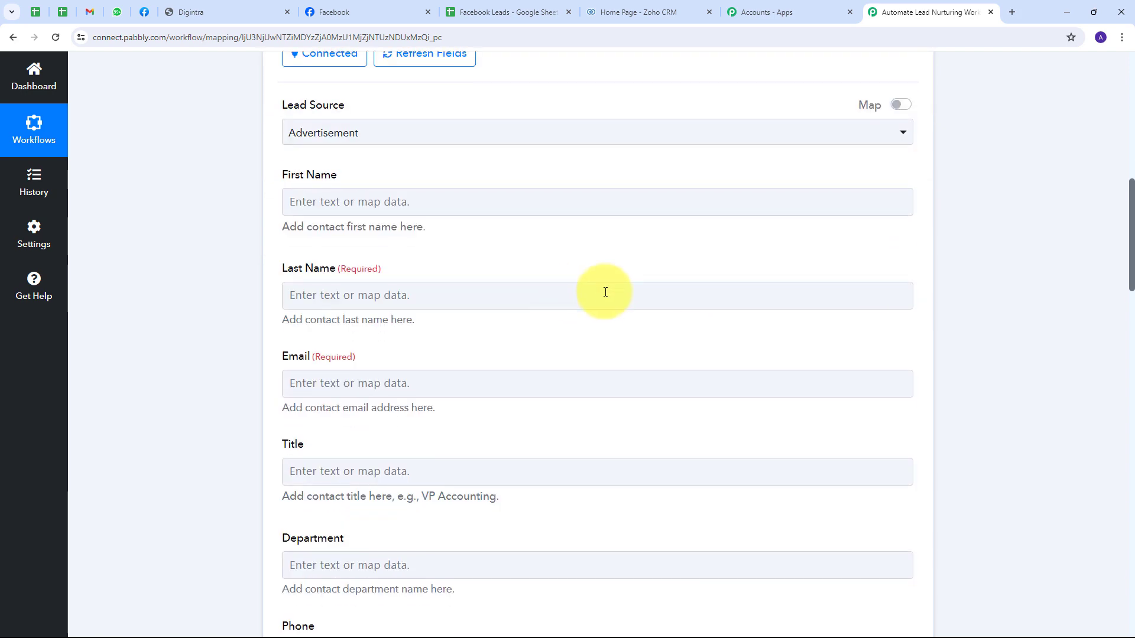
pyautogui.scroll(-3, 570, 293)
pyautogui.scroll(7, 555, 296)
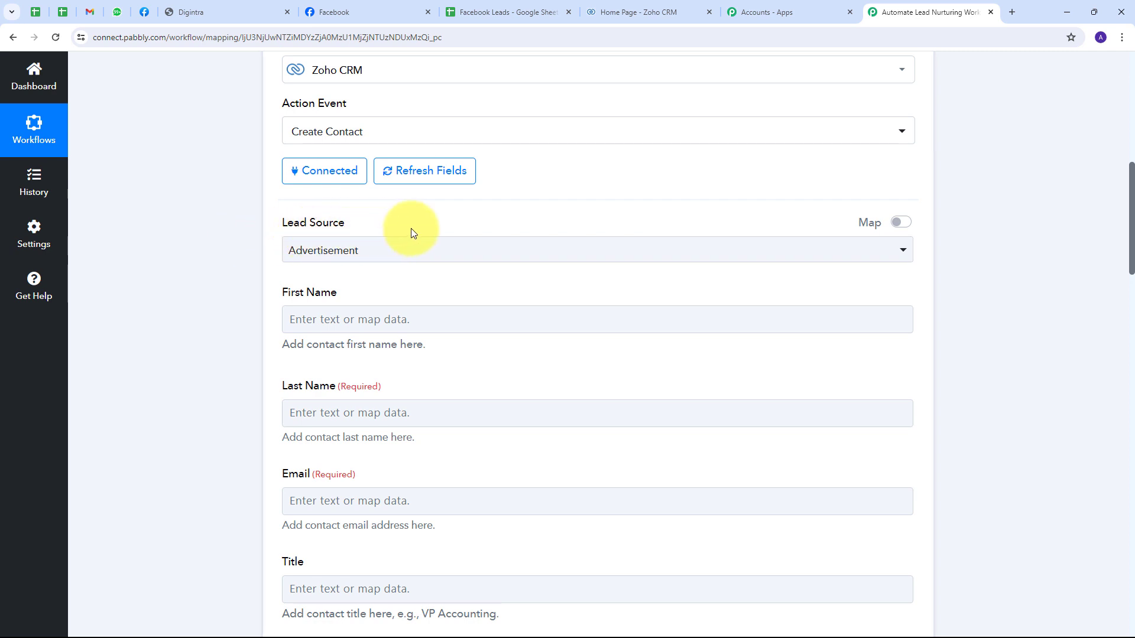
pyautogui.click(589, 252)
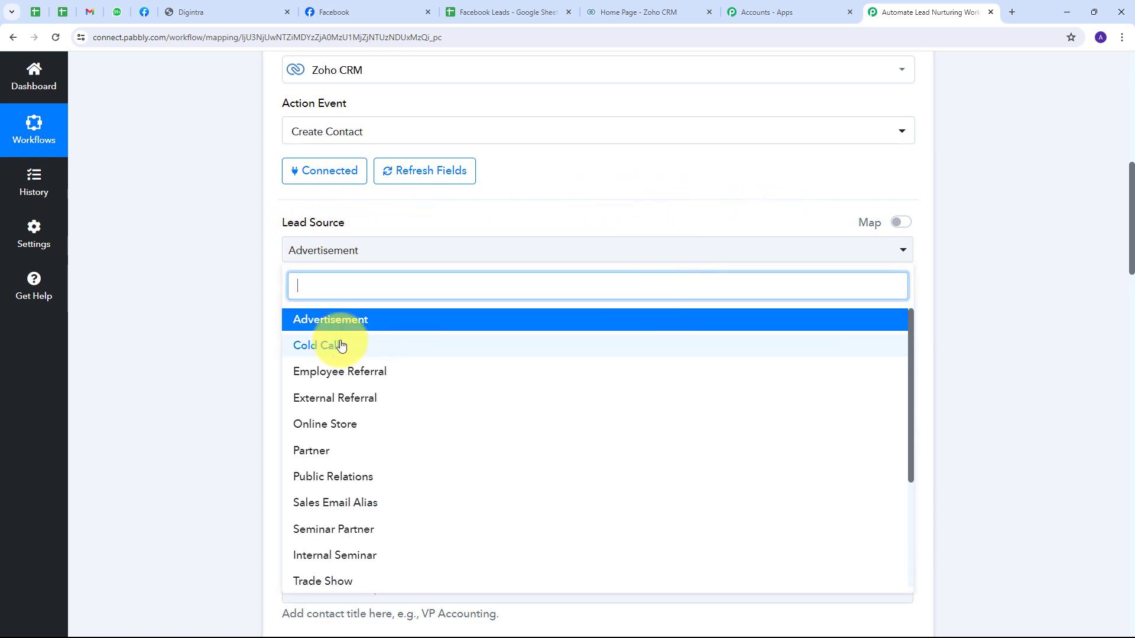
pyautogui.scroll(-3, 381, 358)
pyautogui.scroll(3, 380, 359)
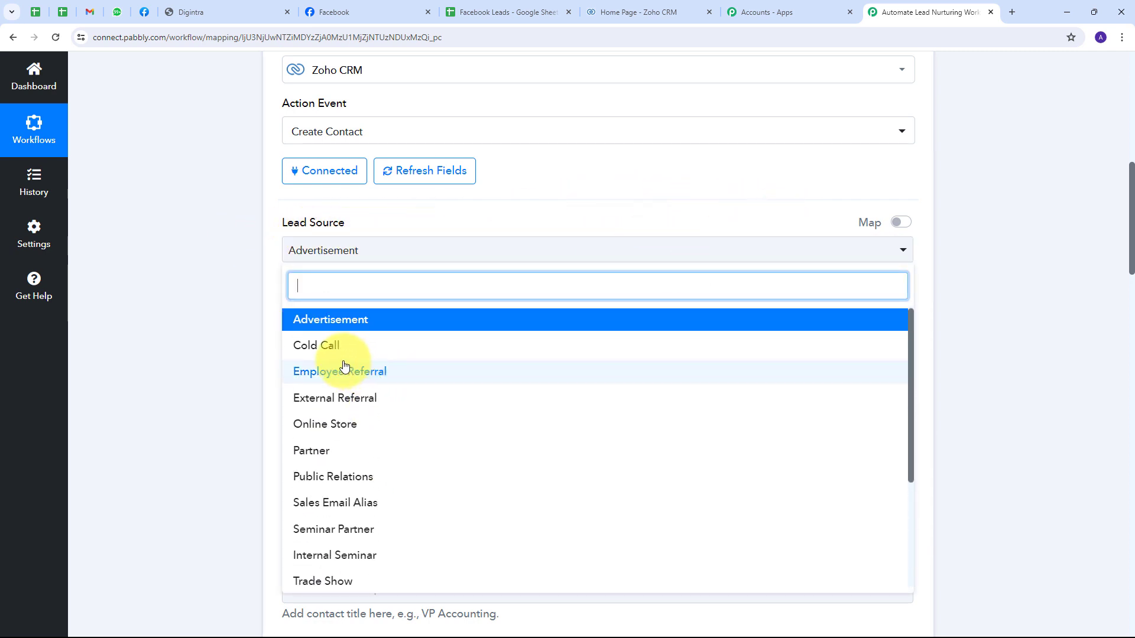
pyautogui.click(343, 325)
pyautogui.scroll(-10, 659, 311)
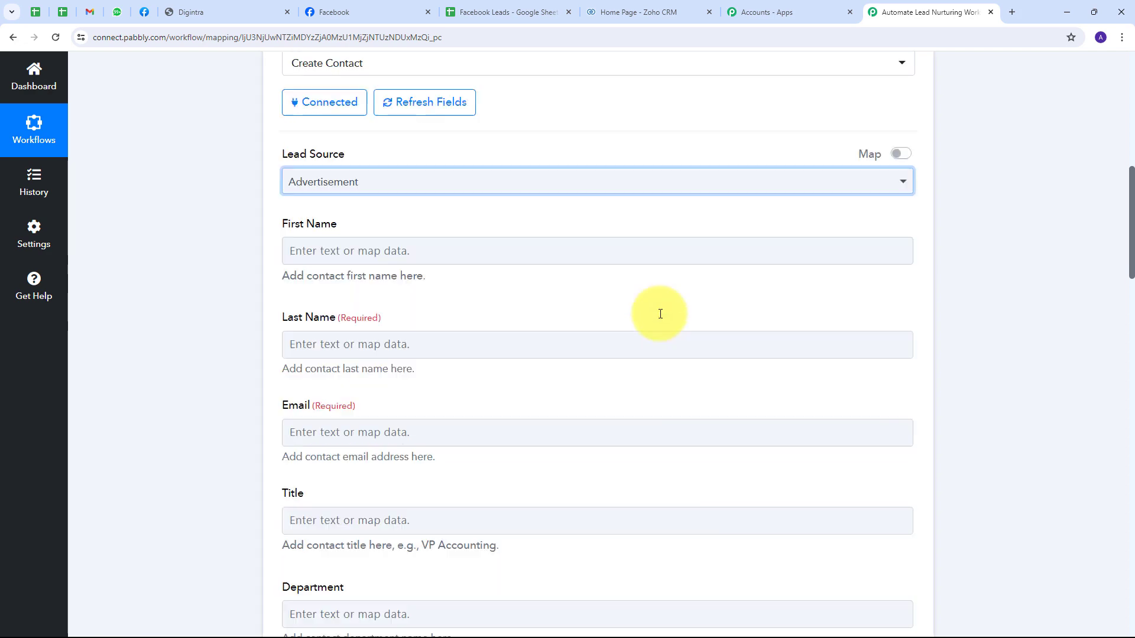
pyautogui.scroll(7, 587, 445)
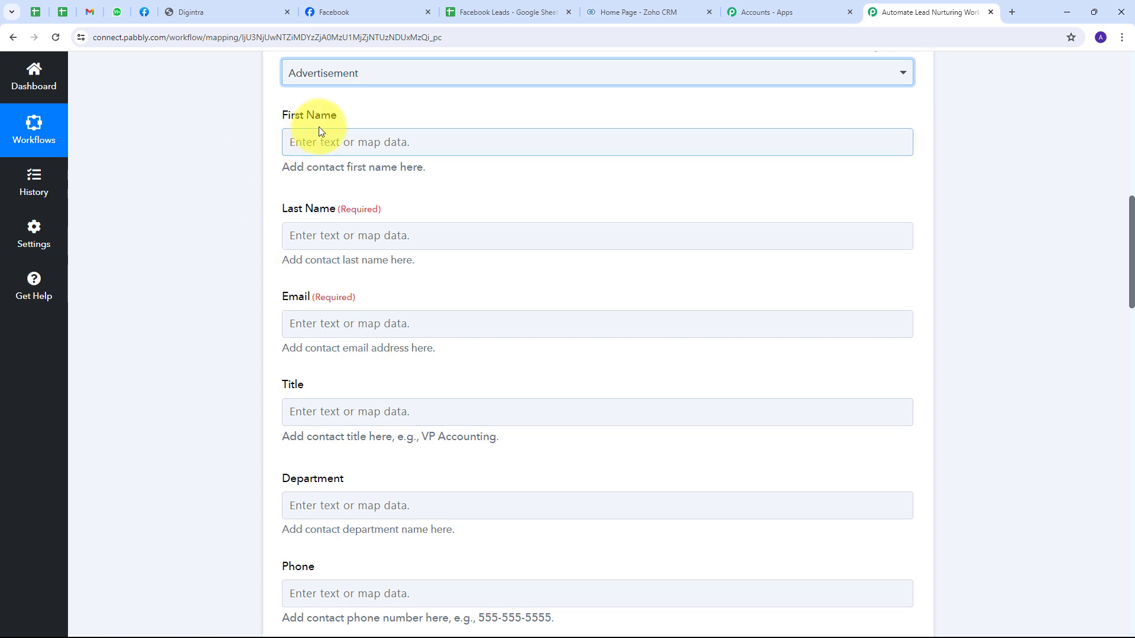
# Step: Map the Facebook lead's first and last name into First Name and Last Name
pyautogui.click(335, 142)
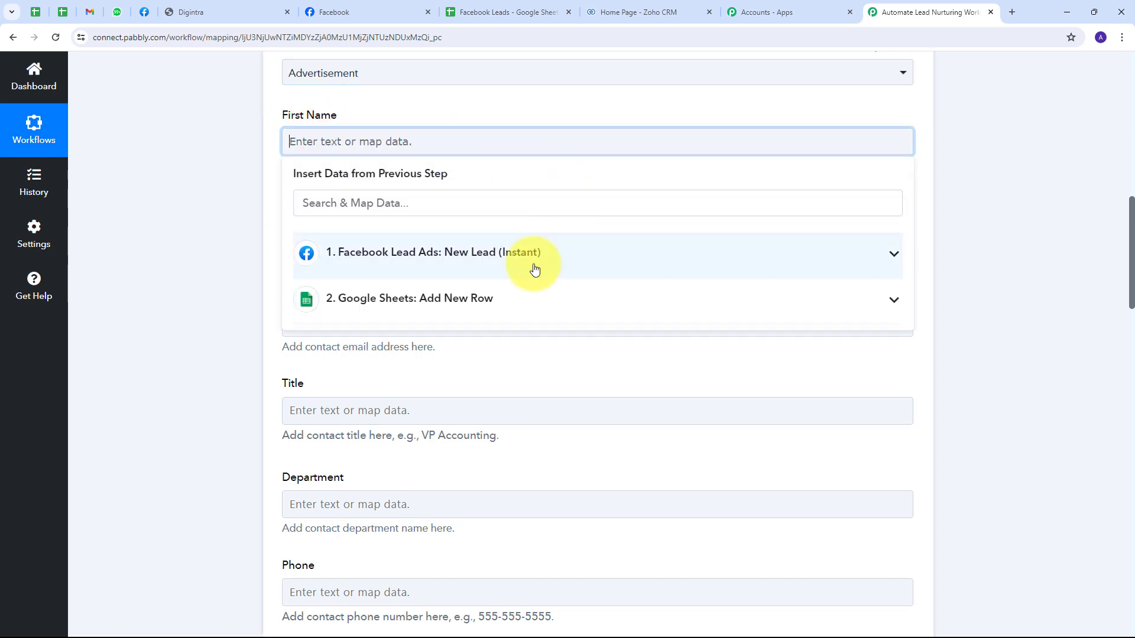
pyautogui.click(495, 266)
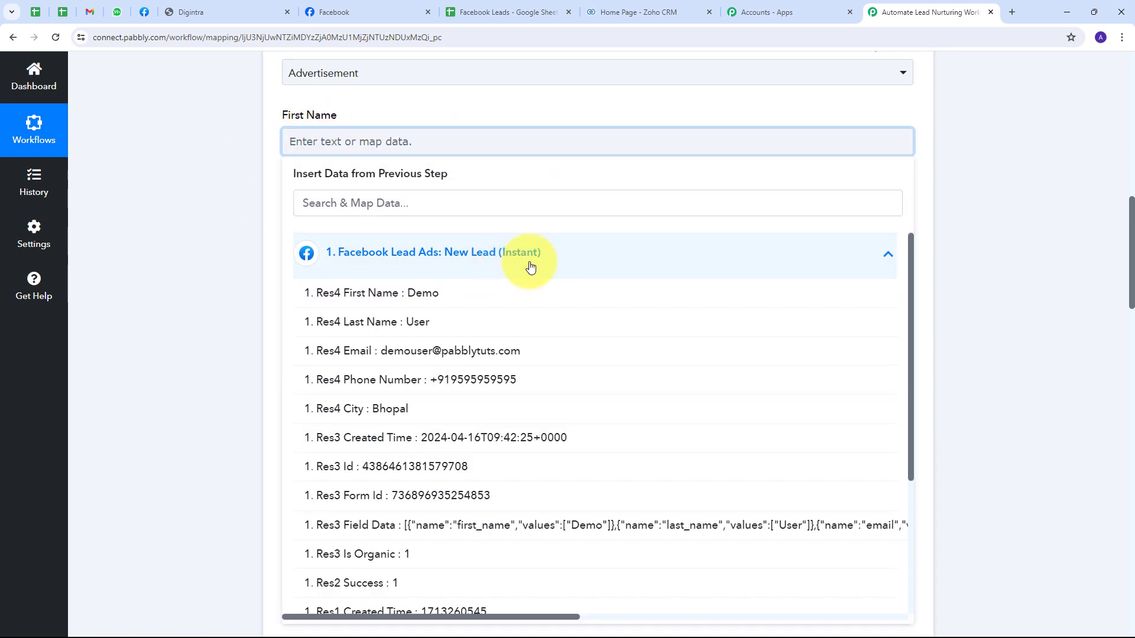
pyautogui.click(417, 302)
pyautogui.click(147, 203)
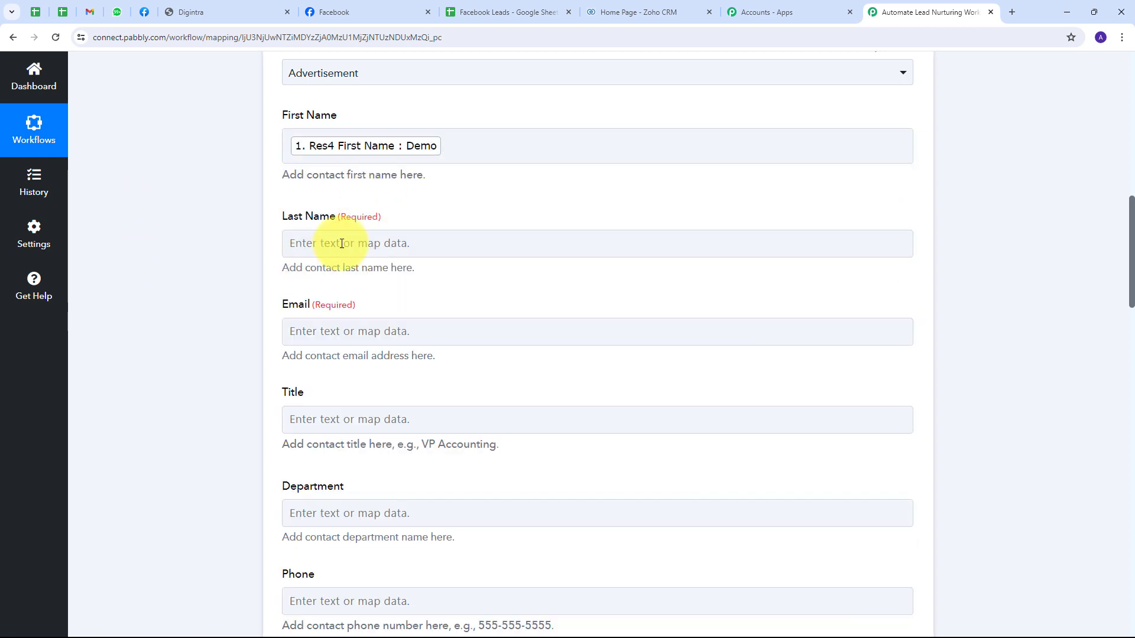
pyautogui.scroll(-1, 313, 248)
pyautogui.click(330, 186)
pyautogui.click(367, 291)
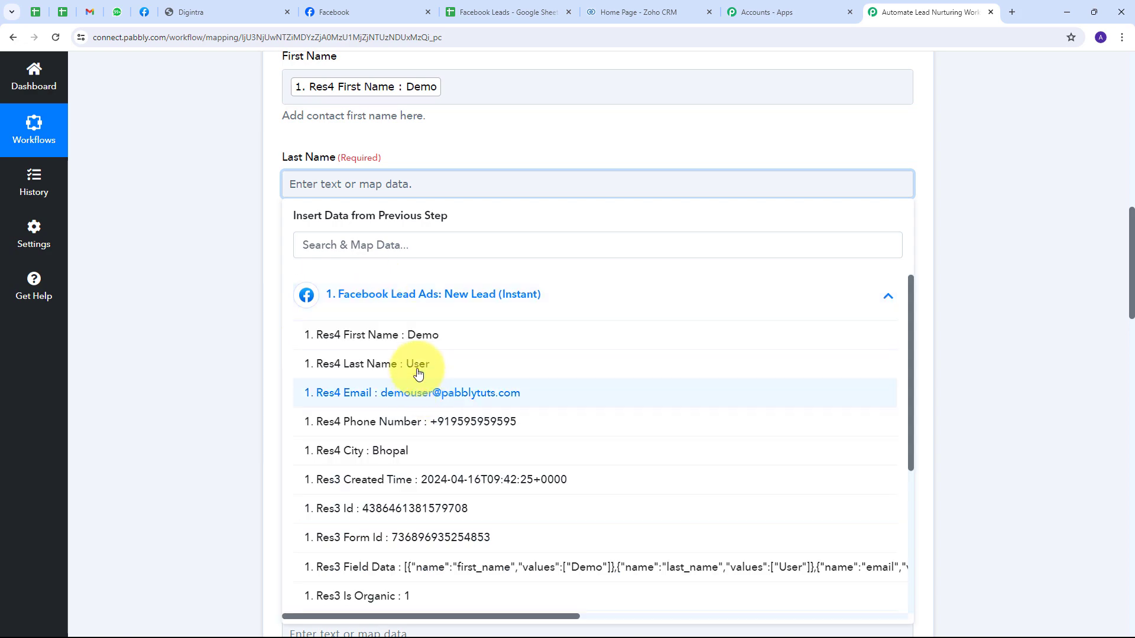
pyautogui.click(384, 362)
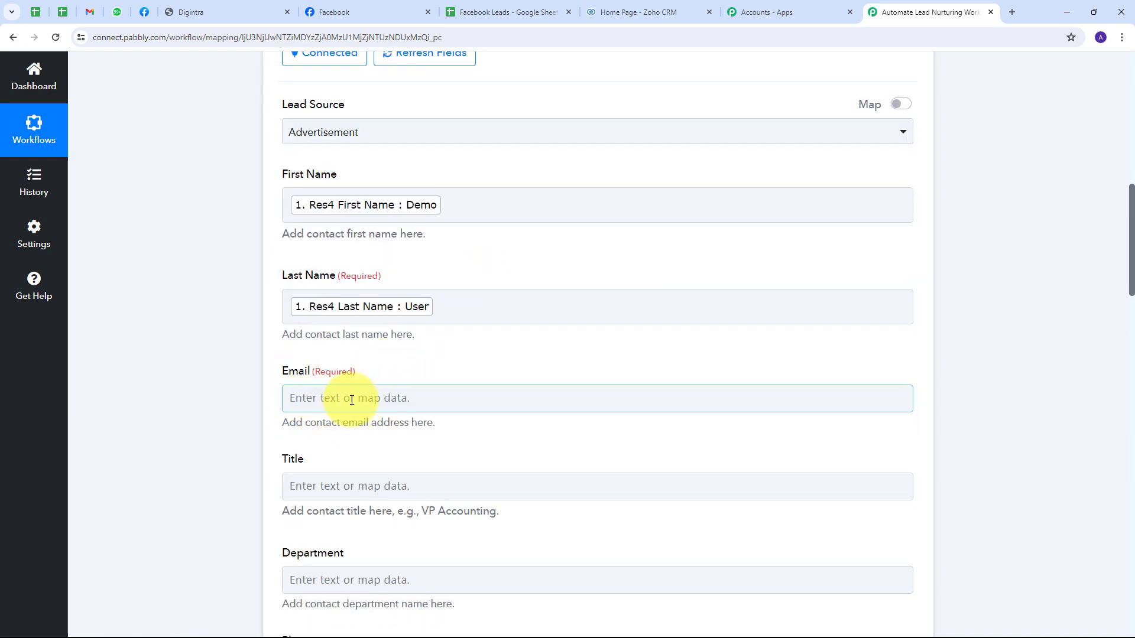
# Step: Map the lead's email into the Email field
pyautogui.click(637, 397)
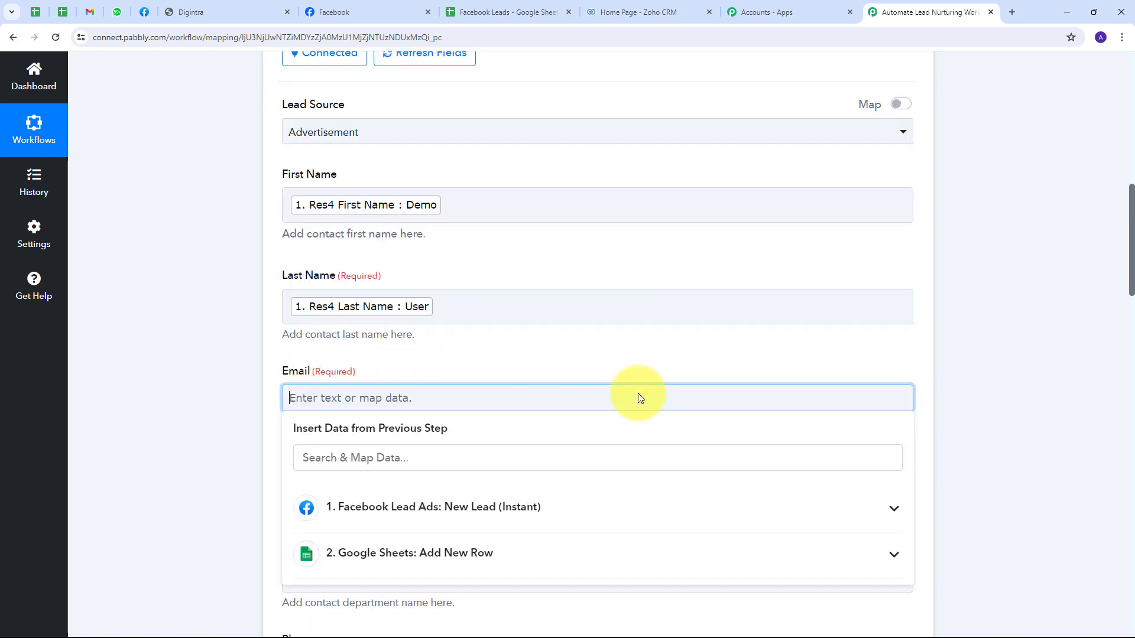
pyautogui.click(445, 506)
pyautogui.scroll(-3, 477, 397)
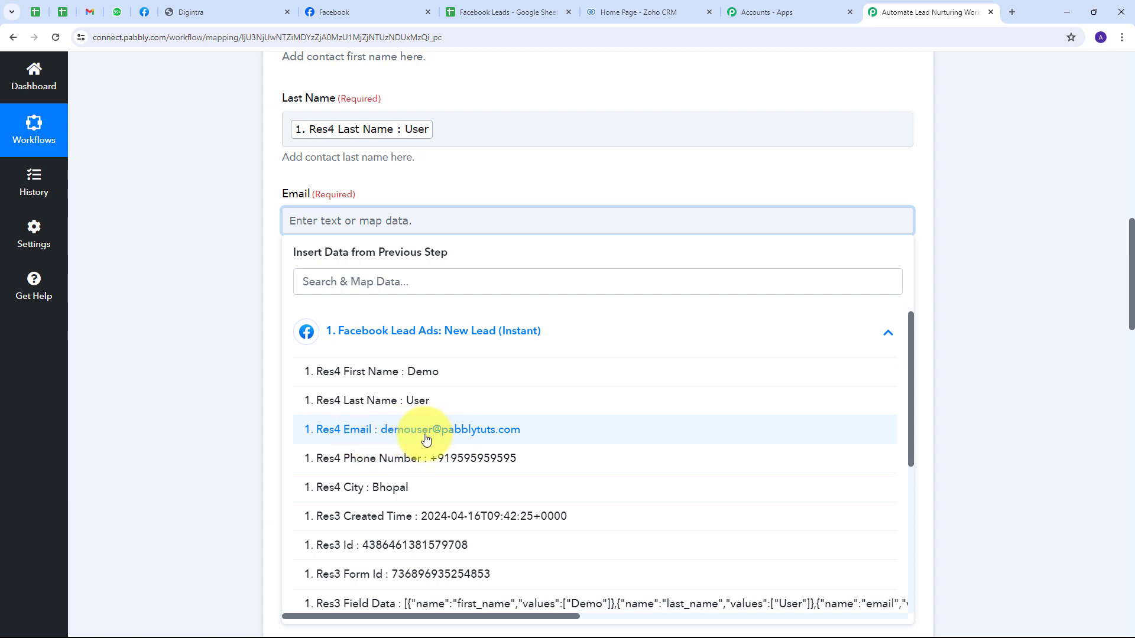
pyautogui.click(426, 439)
pyautogui.click(253, 291)
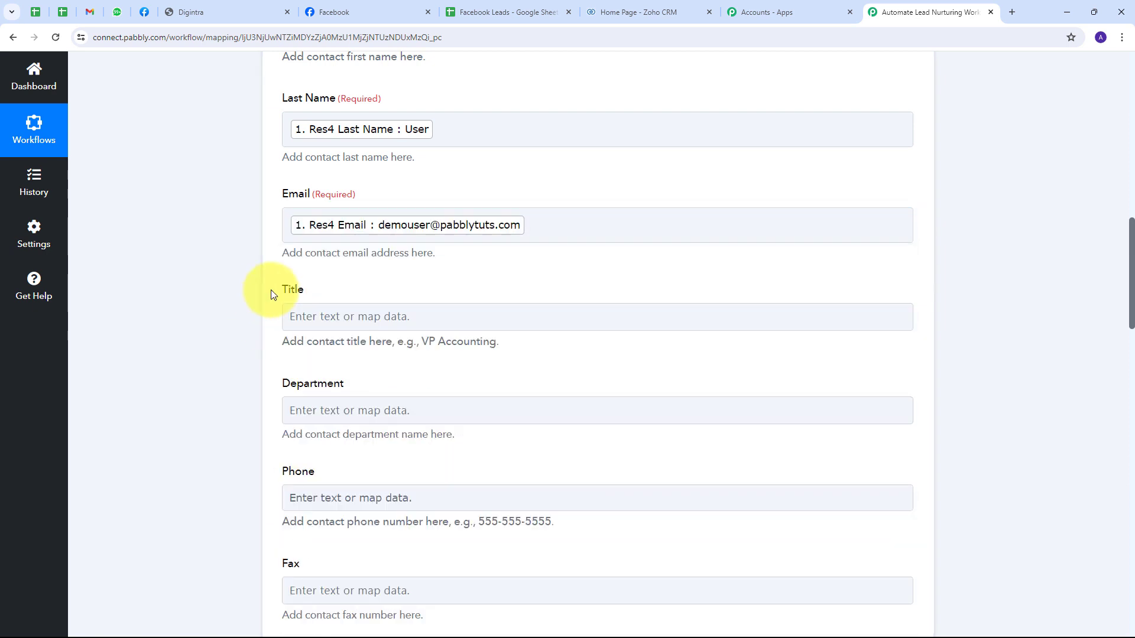
# Step: Map the lead's phone number into the Phone field
pyautogui.scroll(-2, 494, 264)
pyautogui.scroll(-2, 476, 235)
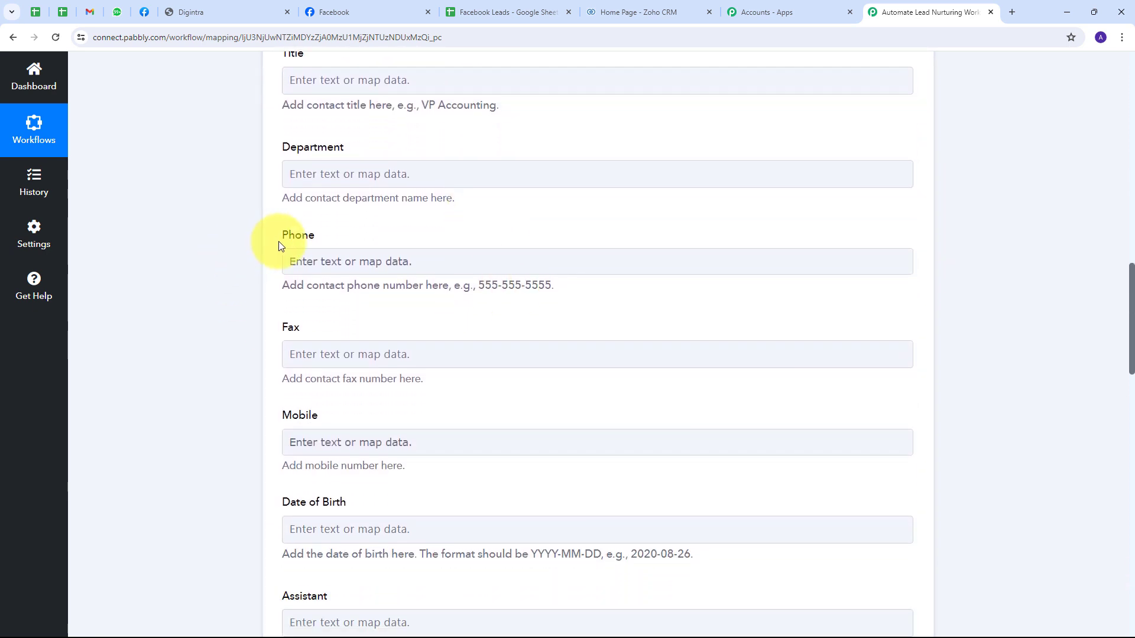
pyautogui.click(361, 260)
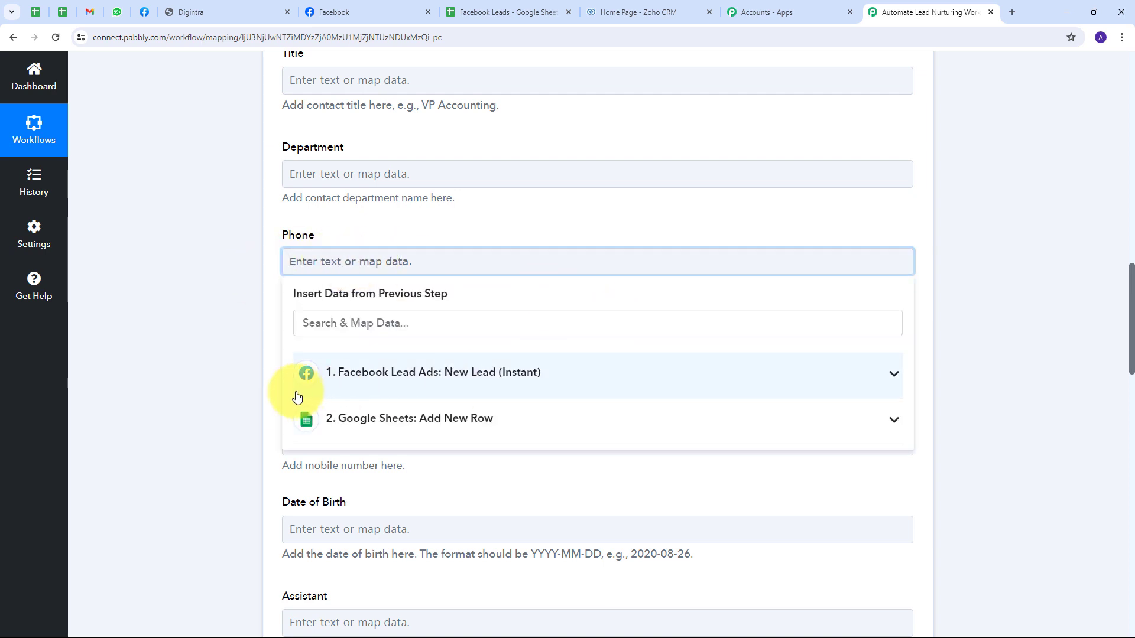
pyautogui.click(358, 377)
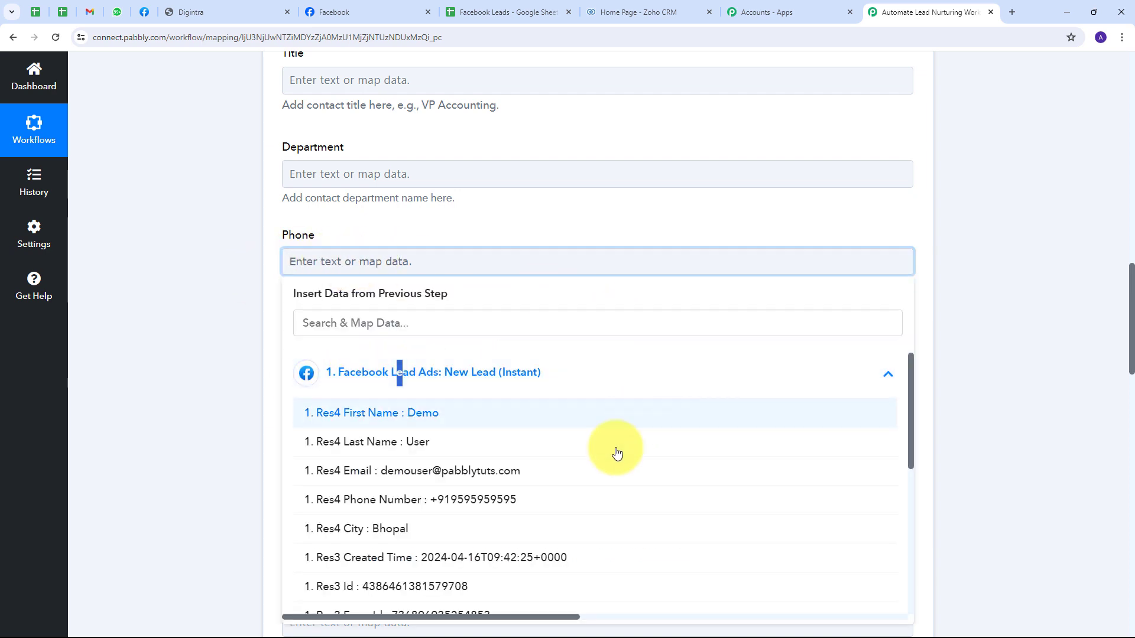
pyautogui.click(443, 497)
pyautogui.click(165, 236)
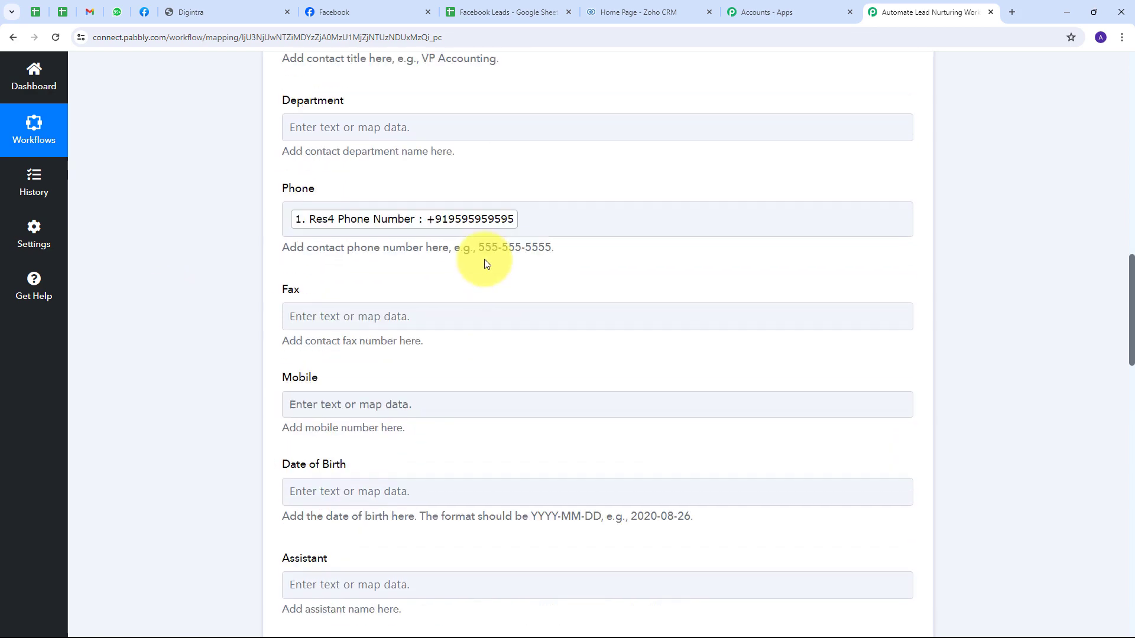
pyautogui.scroll(-6, 463, 261)
pyautogui.scroll(-9, 463, 266)
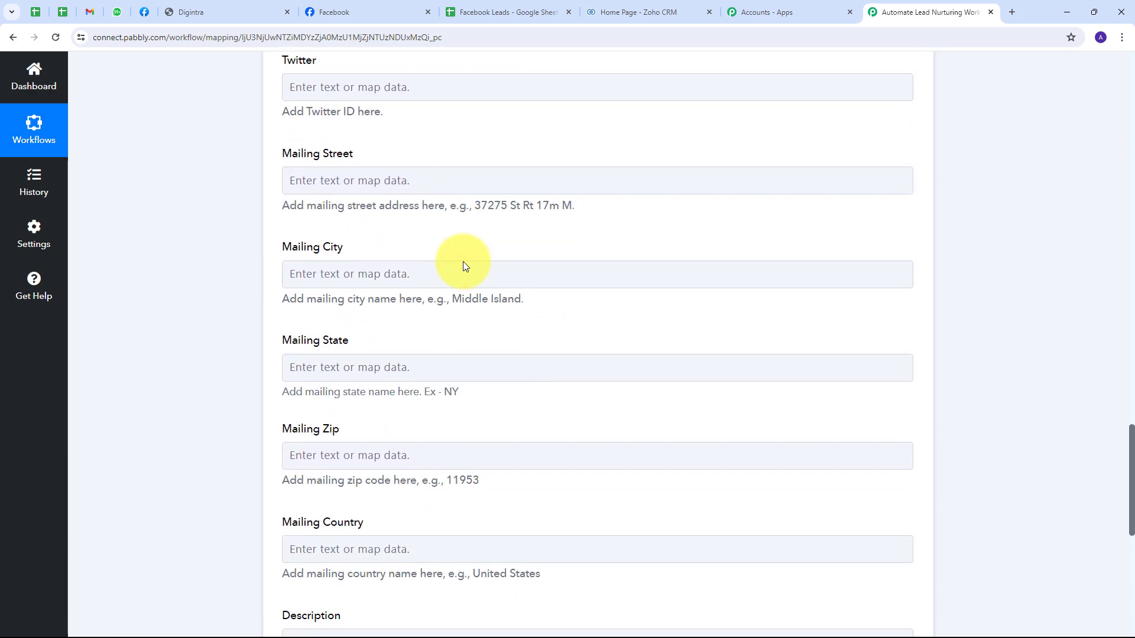
pyautogui.scroll(-2, 464, 264)
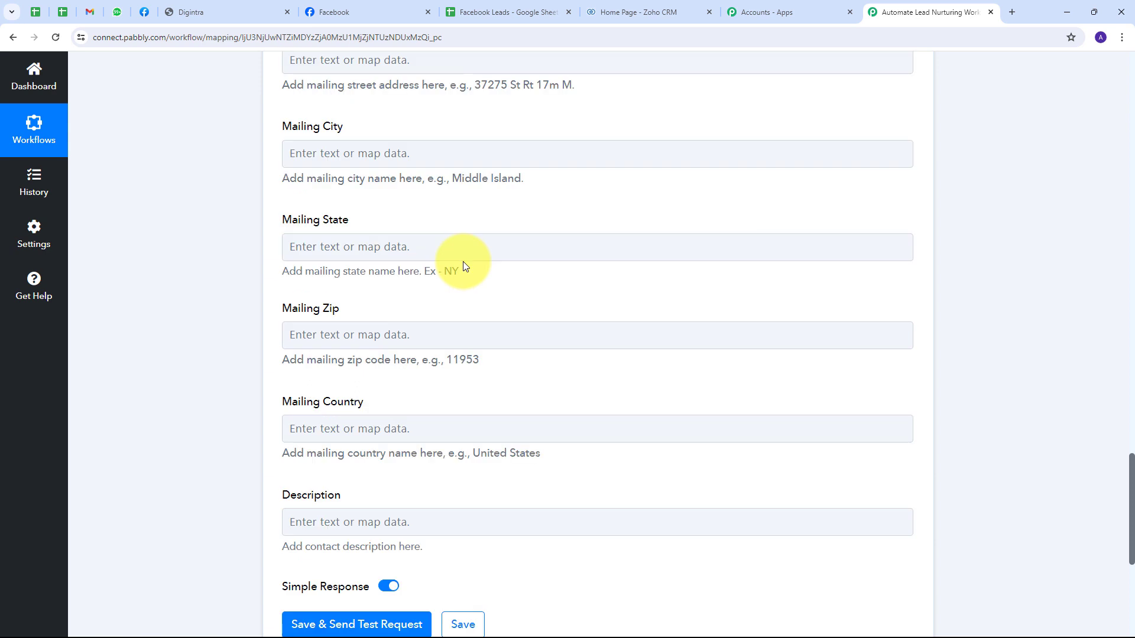
pyautogui.scroll(14, 463, 265)
pyautogui.click(463, 274)
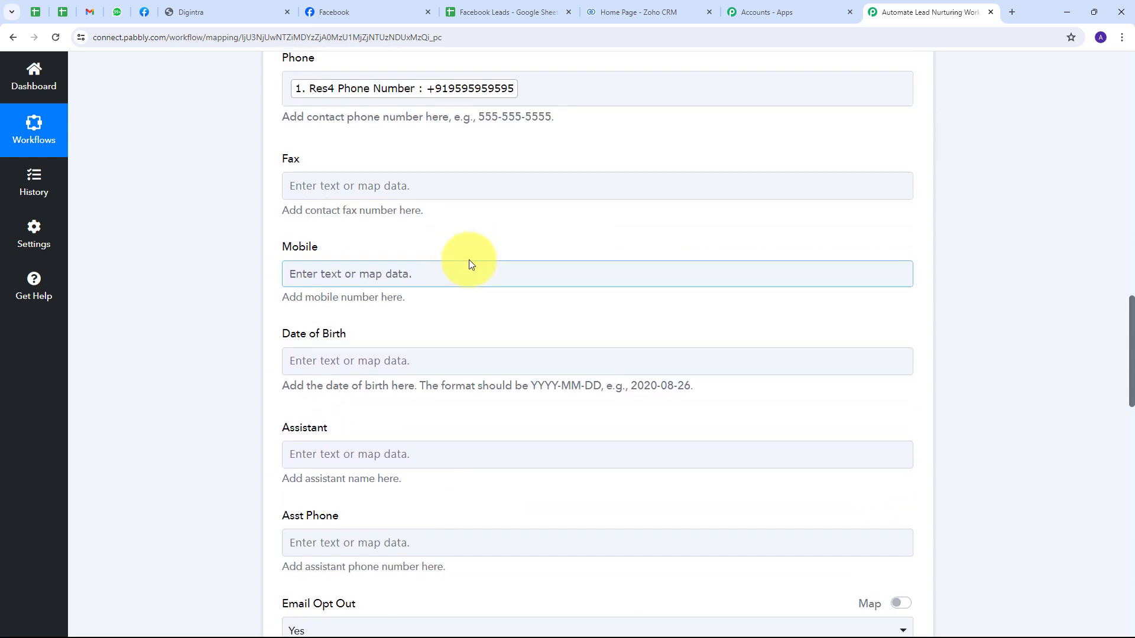
pyautogui.scroll(-7, 489, 253)
pyautogui.scroll(-10, 488, 253)
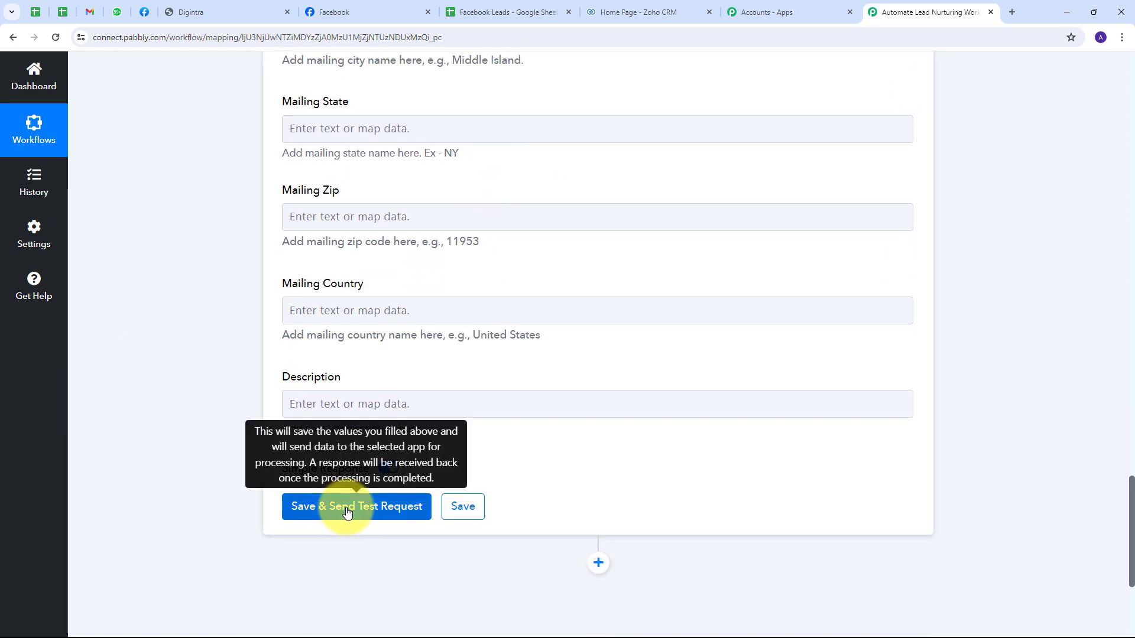
# Step: Save and test the Zoho CRM contact step, confirming SUCCESS with 'record added'
pyautogui.click(347, 513)
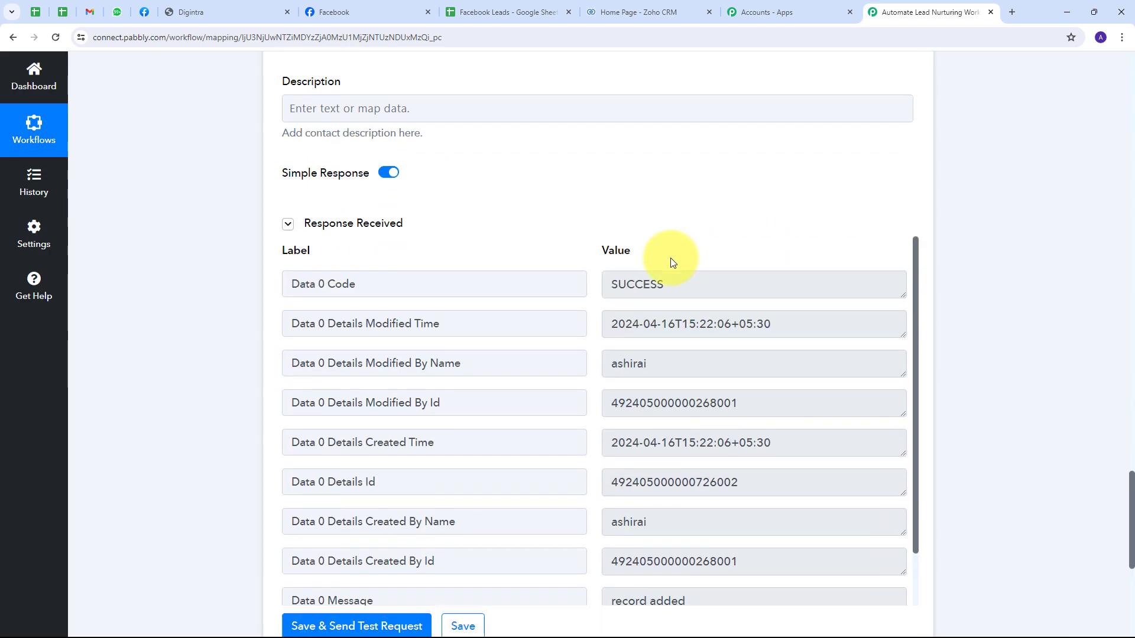
pyautogui.scroll(-4, 599, 247)
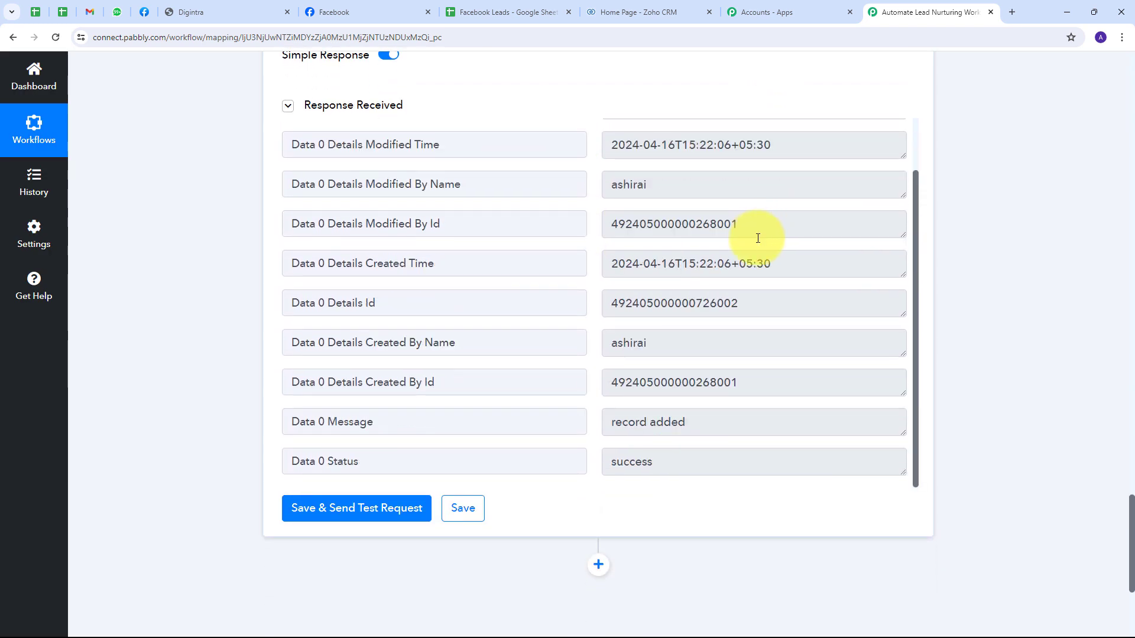
pyautogui.scroll(2, 758, 236)
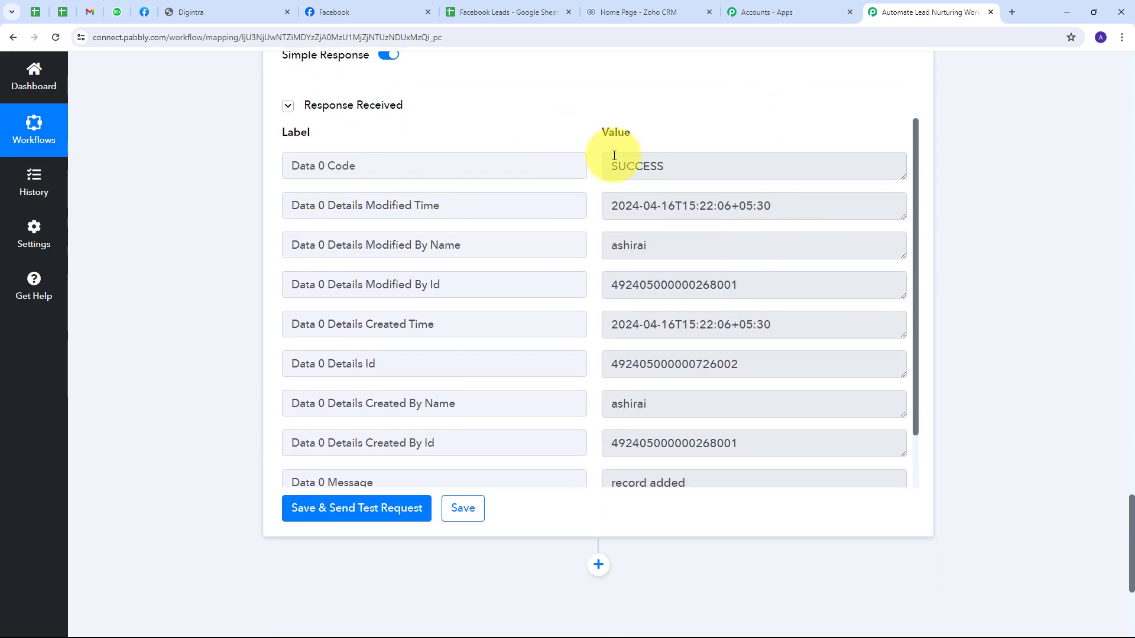
pyautogui.moveTo(671, 167); pyautogui.dragTo(542, 175)
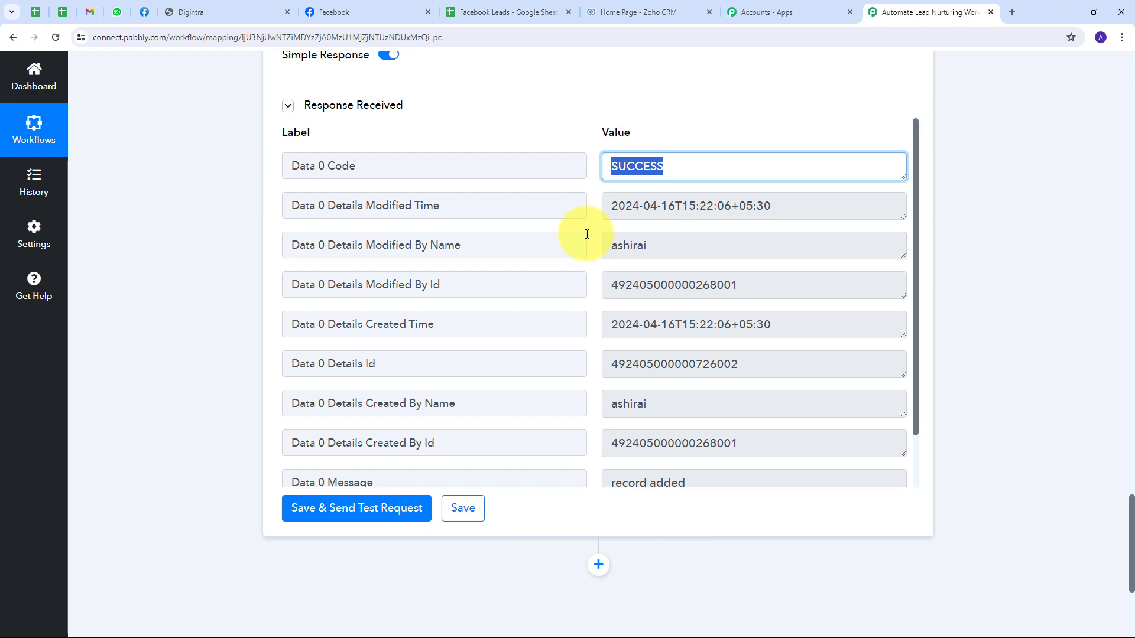
pyautogui.click(550, 126)
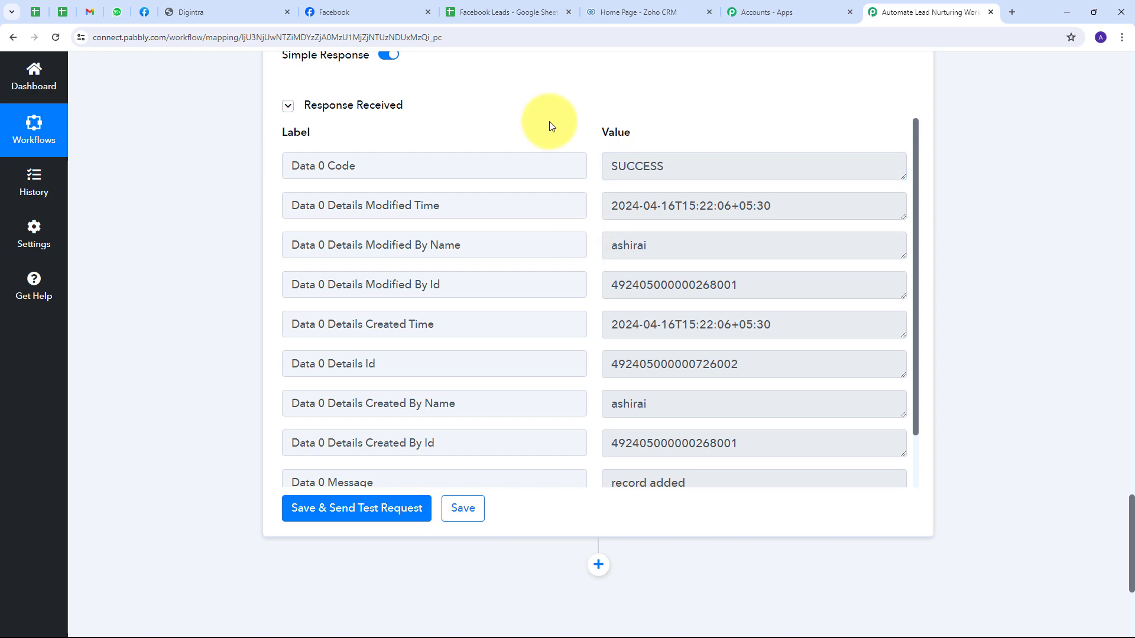
pyautogui.click(630, 9)
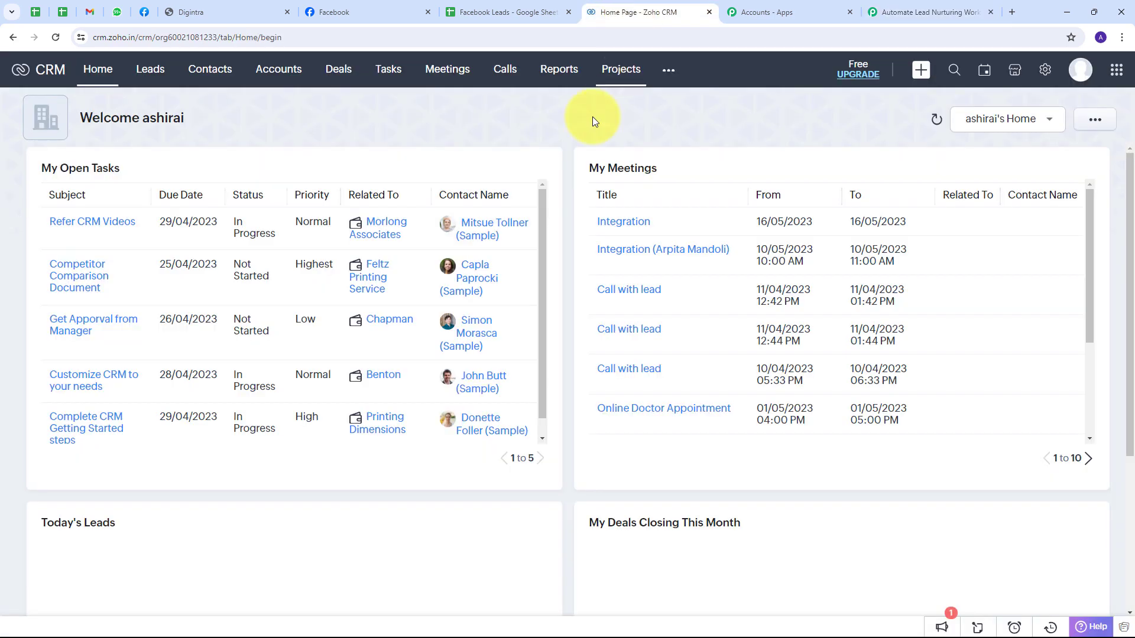
# Step: Check the new test contact in Zoho CRM's Contacts list, then return to Pabbly
pyautogui.click(201, 72)
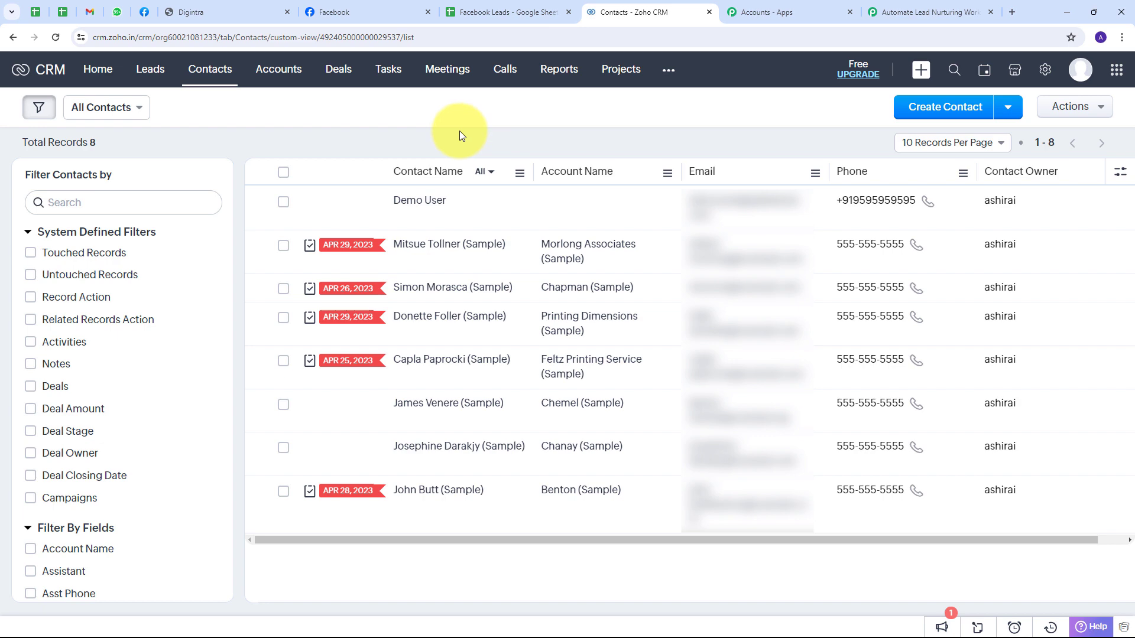
pyautogui.click(929, 12)
pyautogui.scroll(-3, 978, 212)
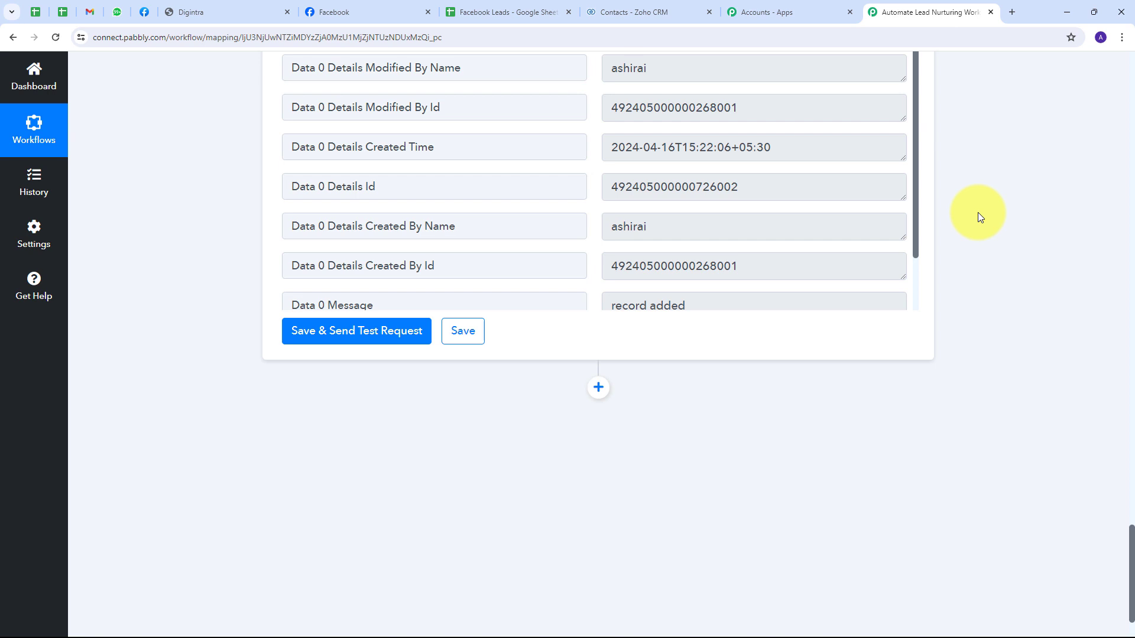
# Step: Add a MSG24x7 (Official WhatsApp) action with the Send WhatsApp Template event after Zoho CRM
pyautogui.scroll(-5, 732, 314)
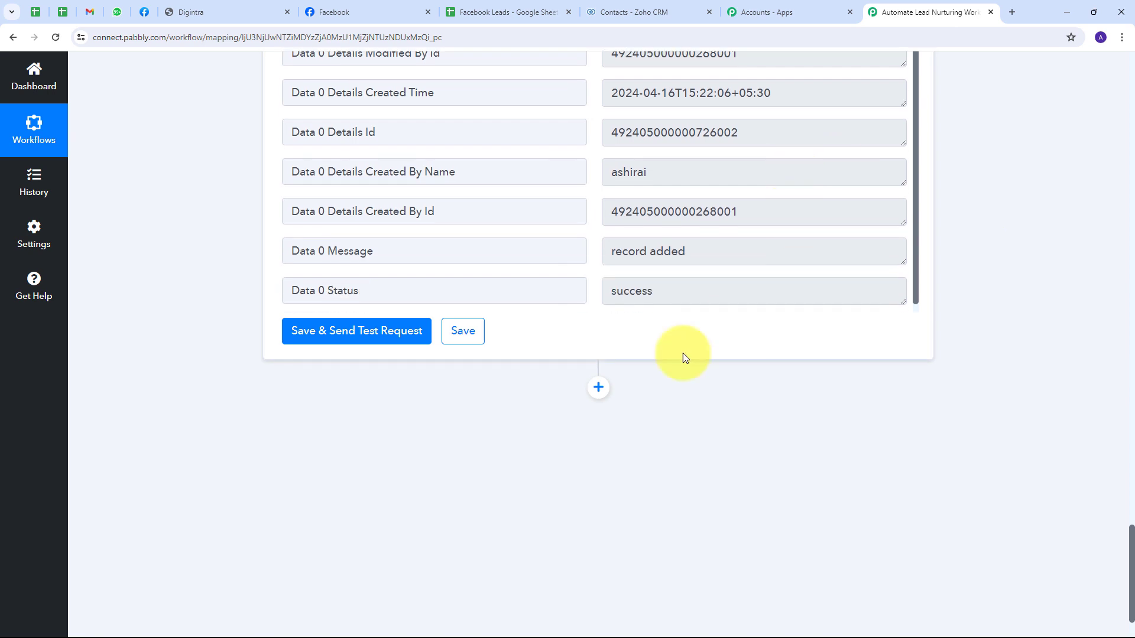
pyautogui.click(597, 330)
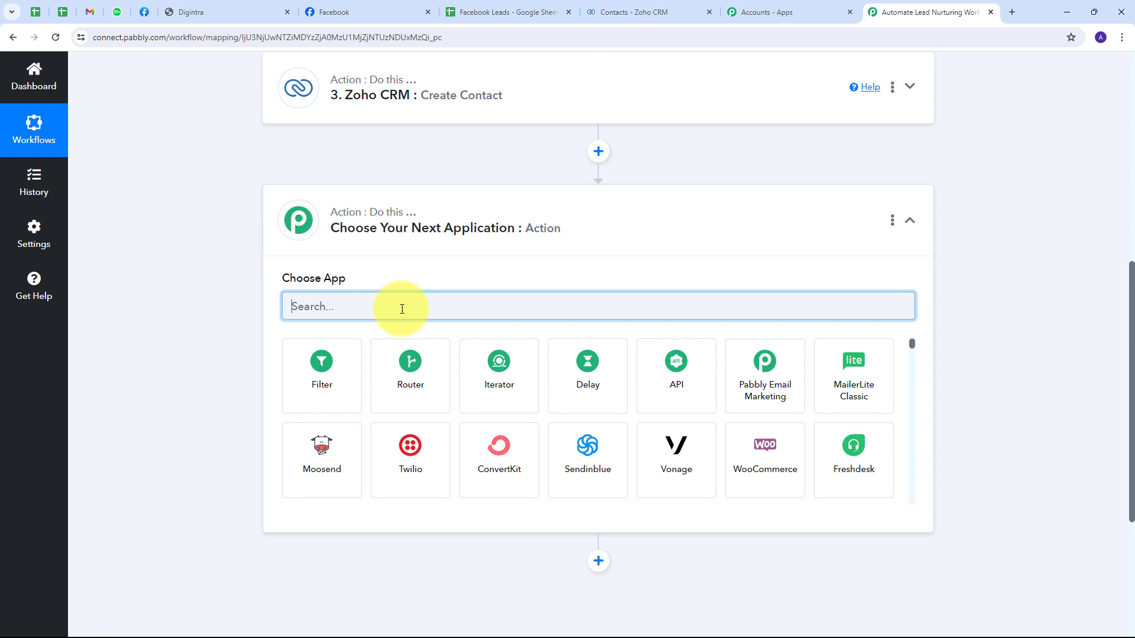
pyautogui.write('msg24x7')
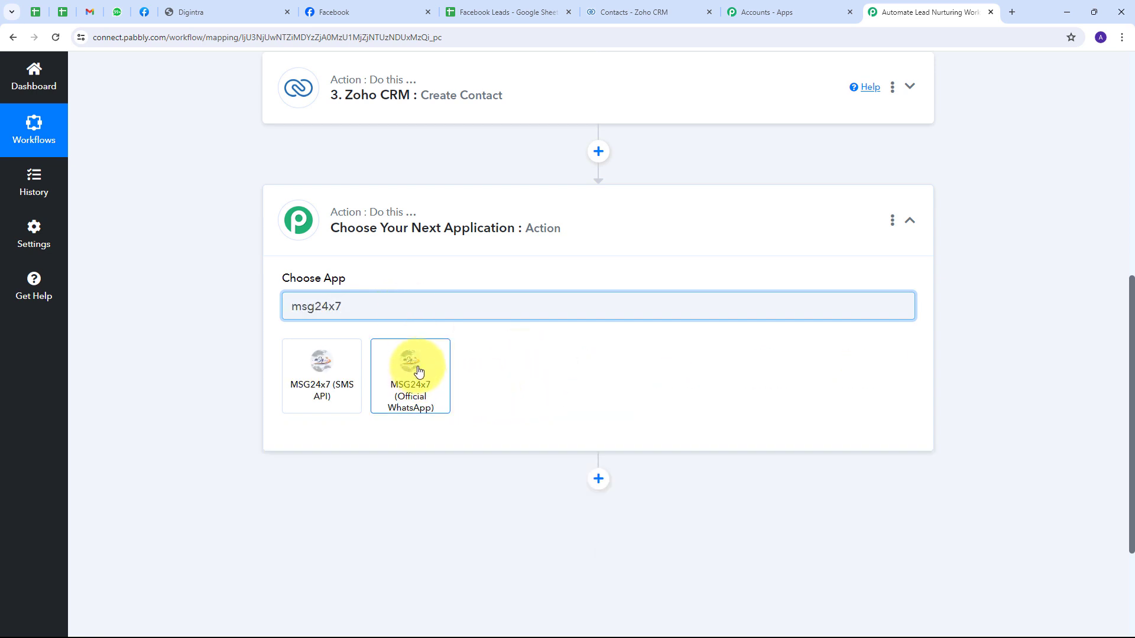
pyautogui.click(424, 368)
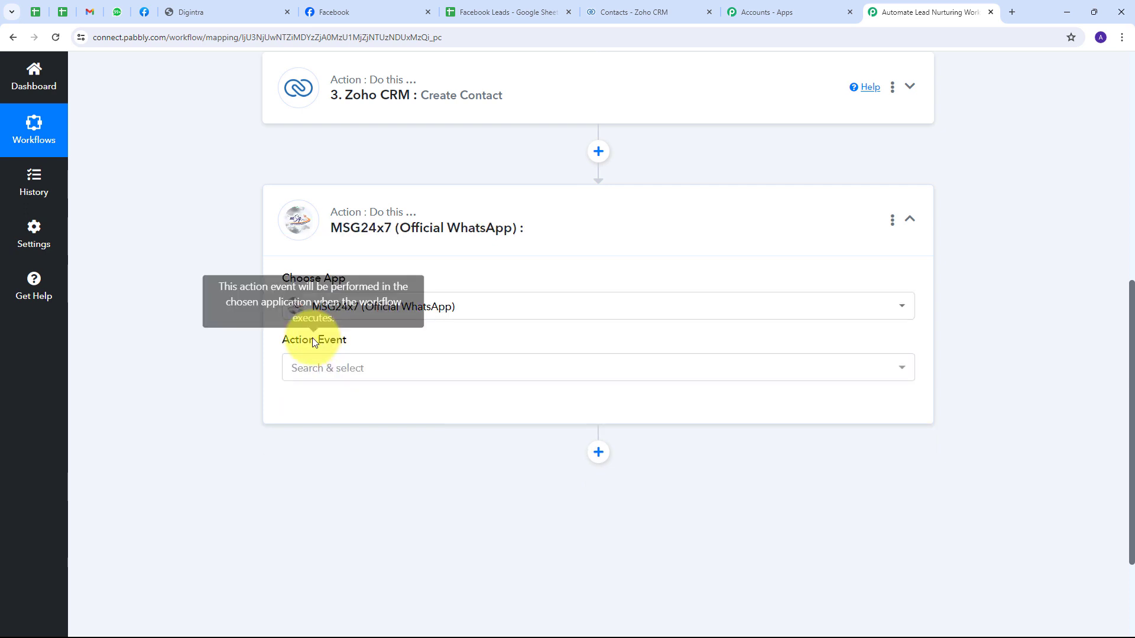
pyautogui.click(456, 373)
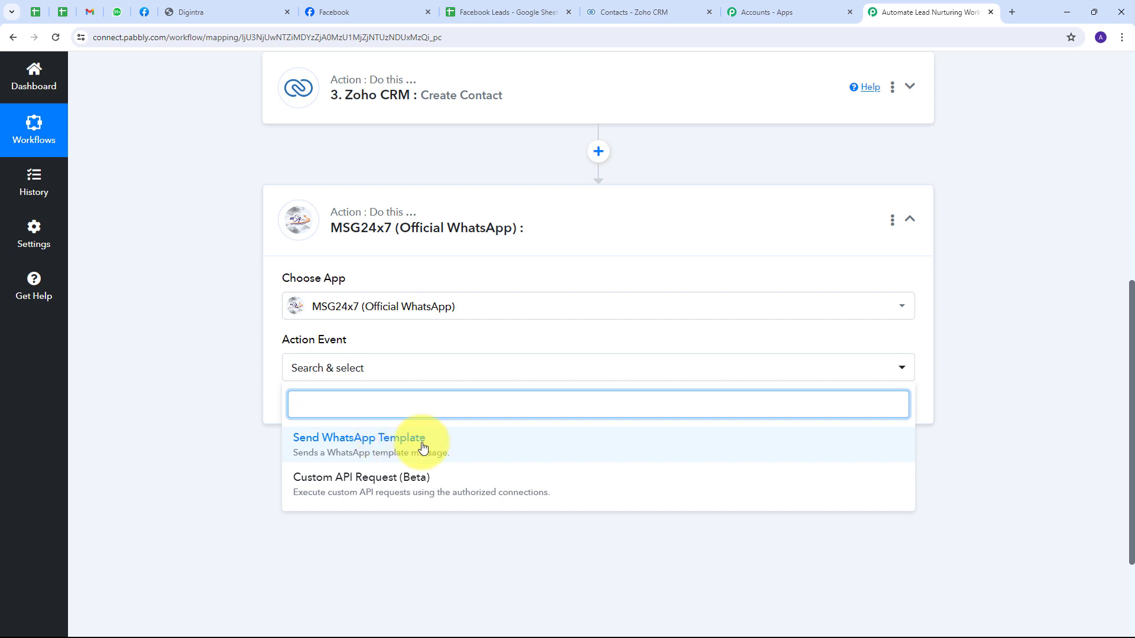
pyautogui.click(376, 451)
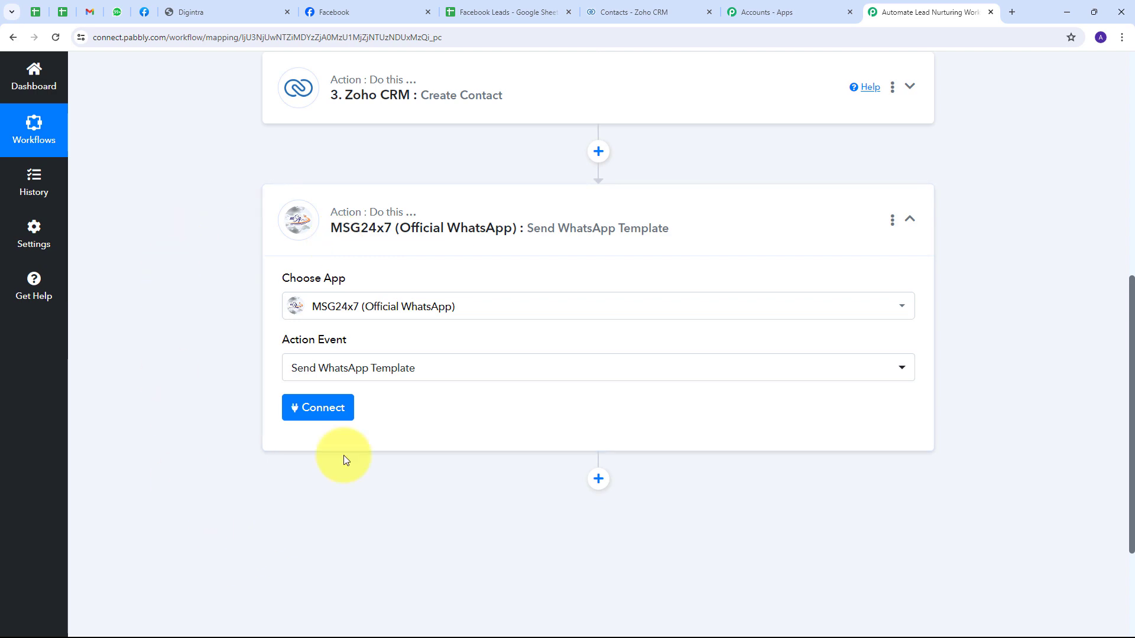
pyautogui.click(323, 416)
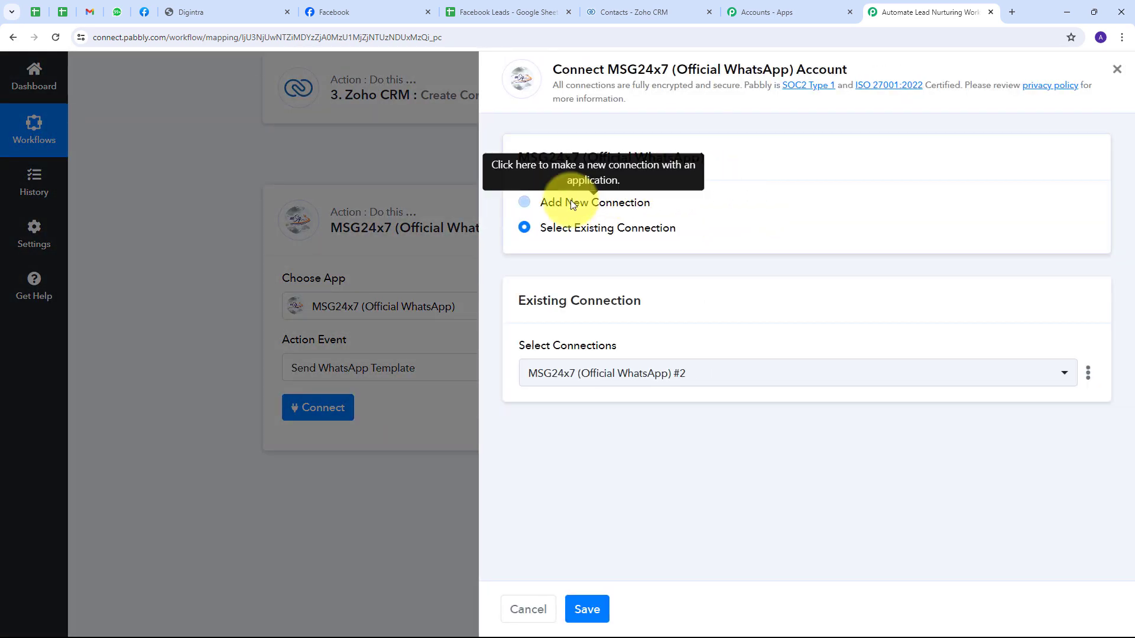
# Step: Choose Add New Connection for the MSG24x7 step, then switch to the Digintra dashboard
pyautogui.click(572, 203)
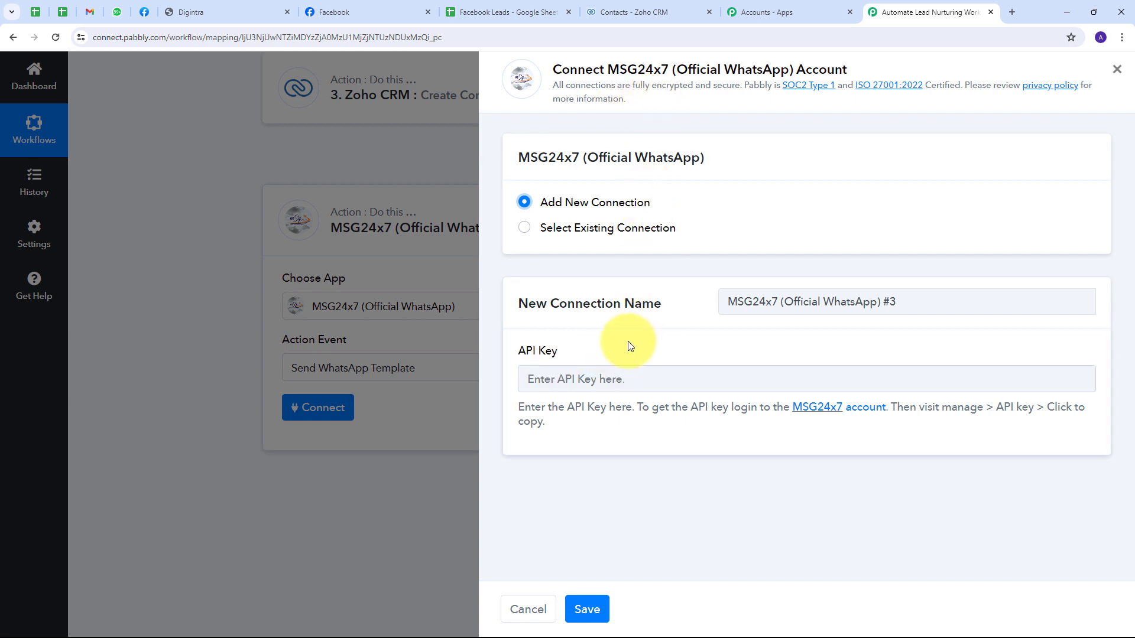
pyautogui.click(190, 11)
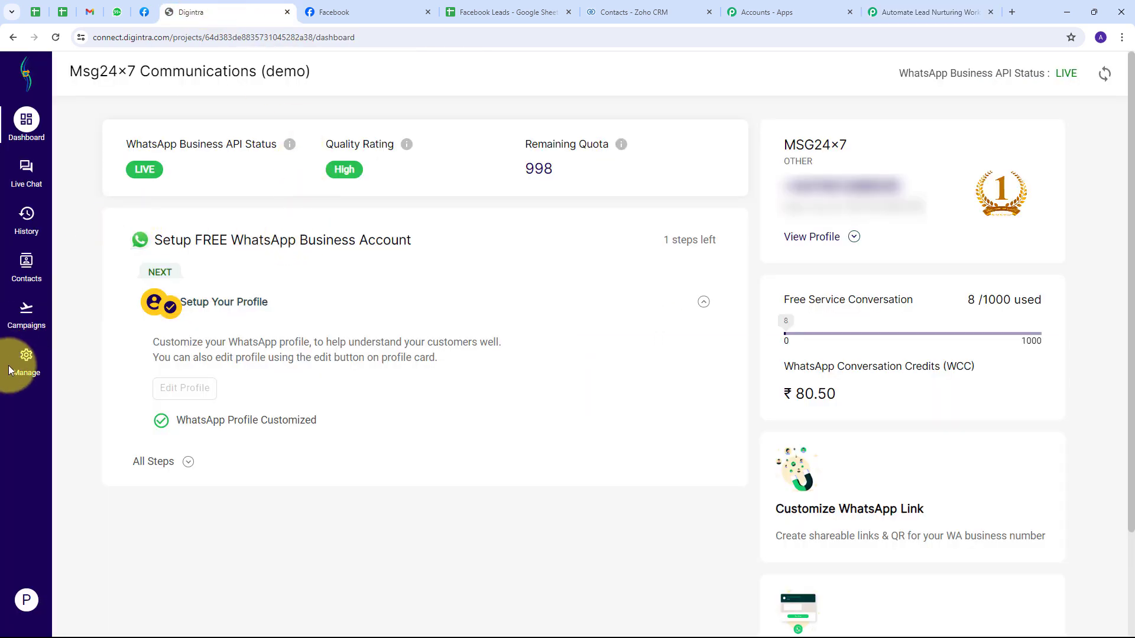
# Step: Regenerate the WhatsApp API key under Digintra's Manage > API Key and copy it
pyautogui.click(24, 364)
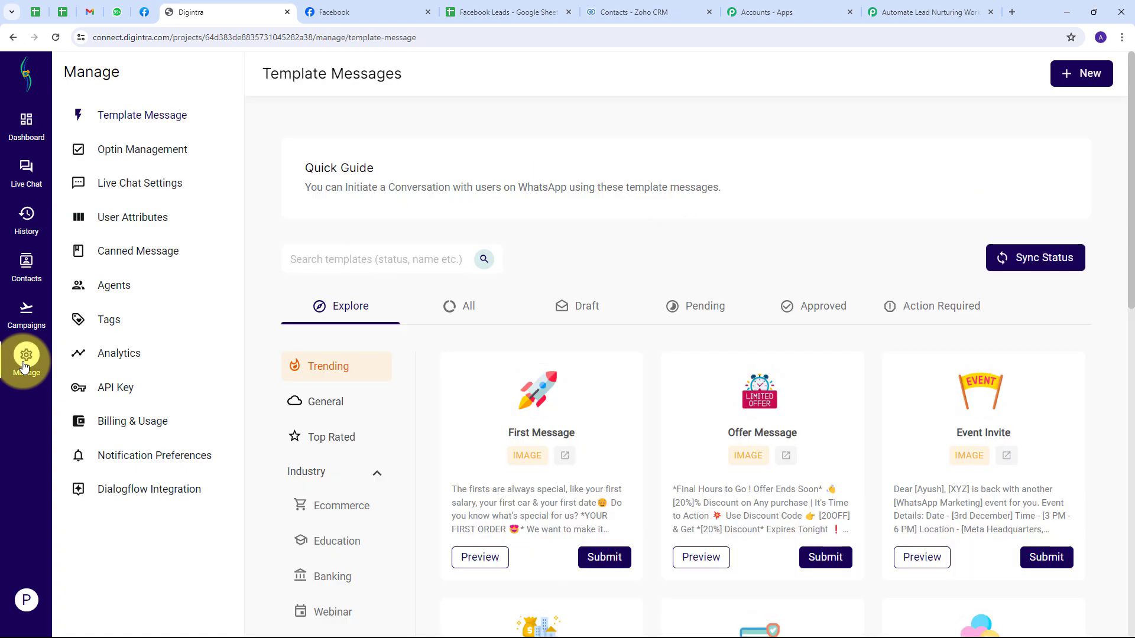
pyautogui.click(110, 394)
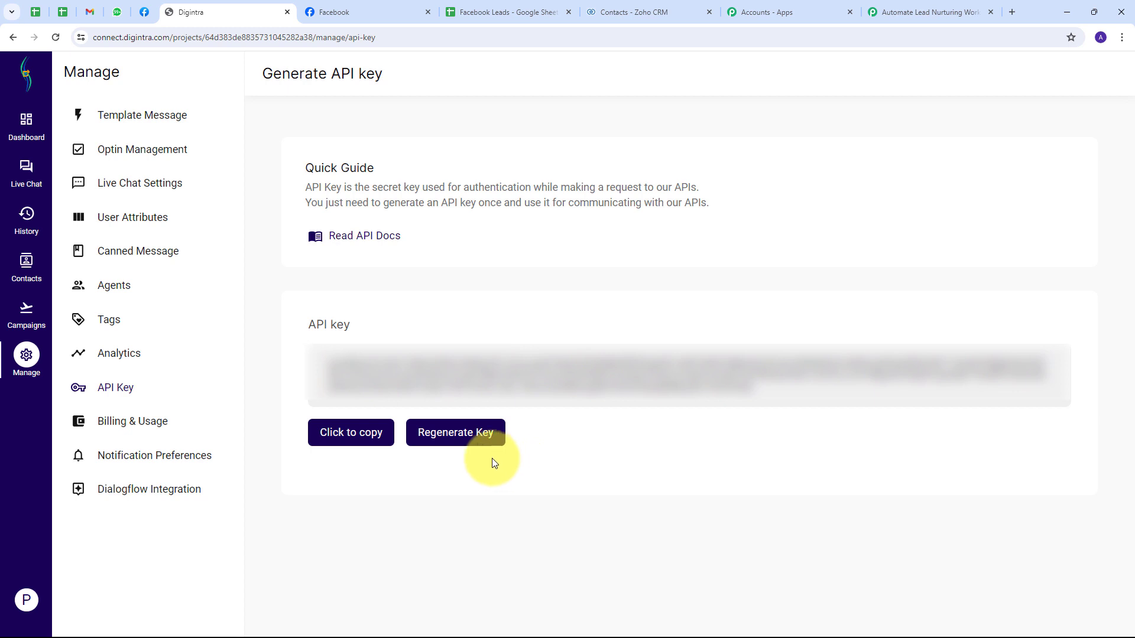
pyautogui.click(454, 437)
pyautogui.click(800, 408)
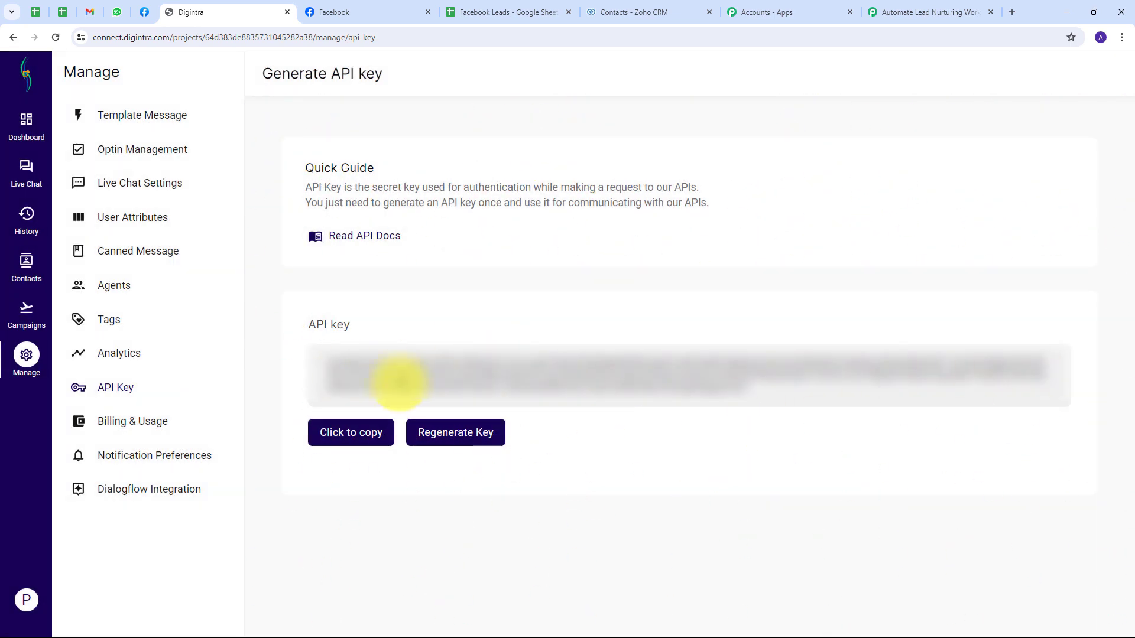
pyautogui.click(340, 437)
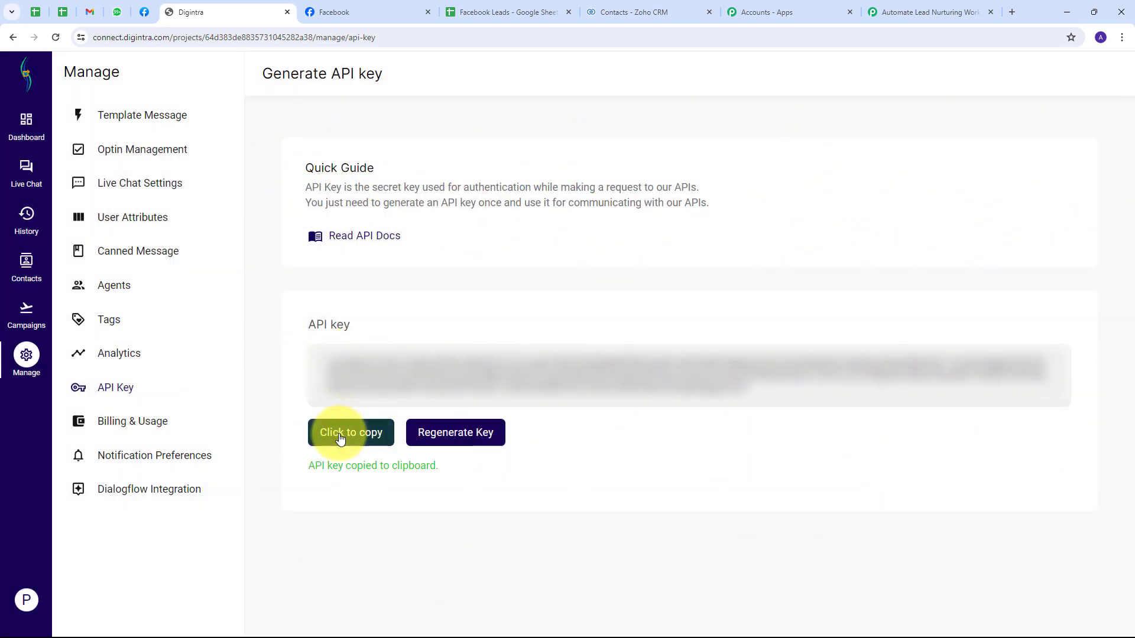
# Step: Paste the copied API key into the new MSG24x7 connection and save it
pyautogui.click(881, 17)
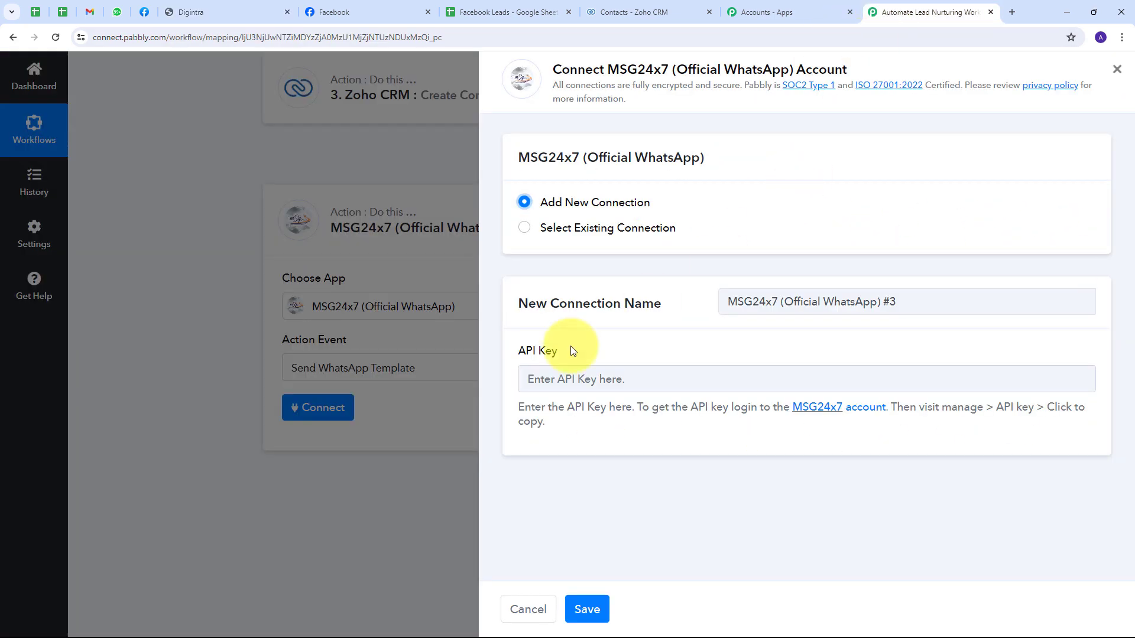
pyautogui.click(529, 380)
pyautogui.hotkey('ctrl', 'v')
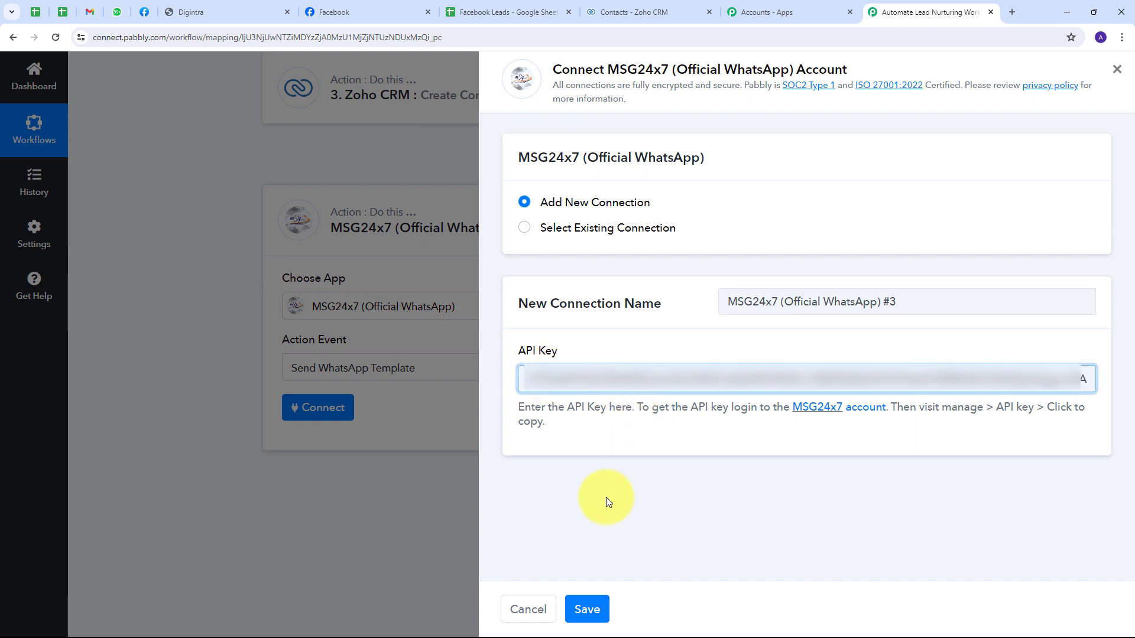
pyautogui.click(585, 609)
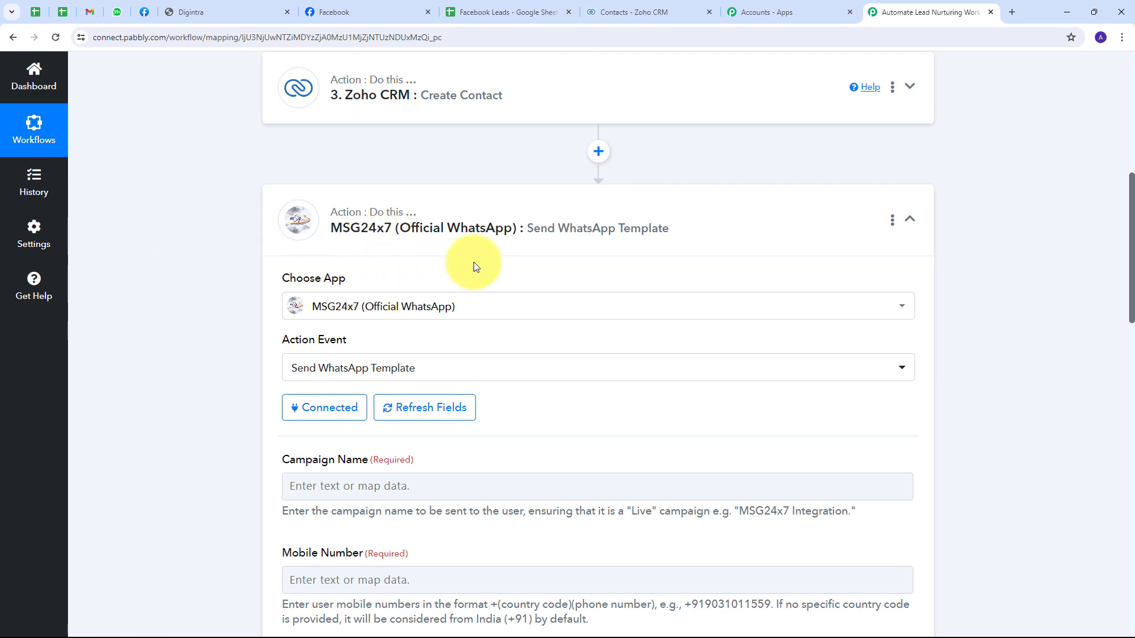
pyautogui.scroll(-3, 617, 221)
pyautogui.scroll(-3, 616, 221)
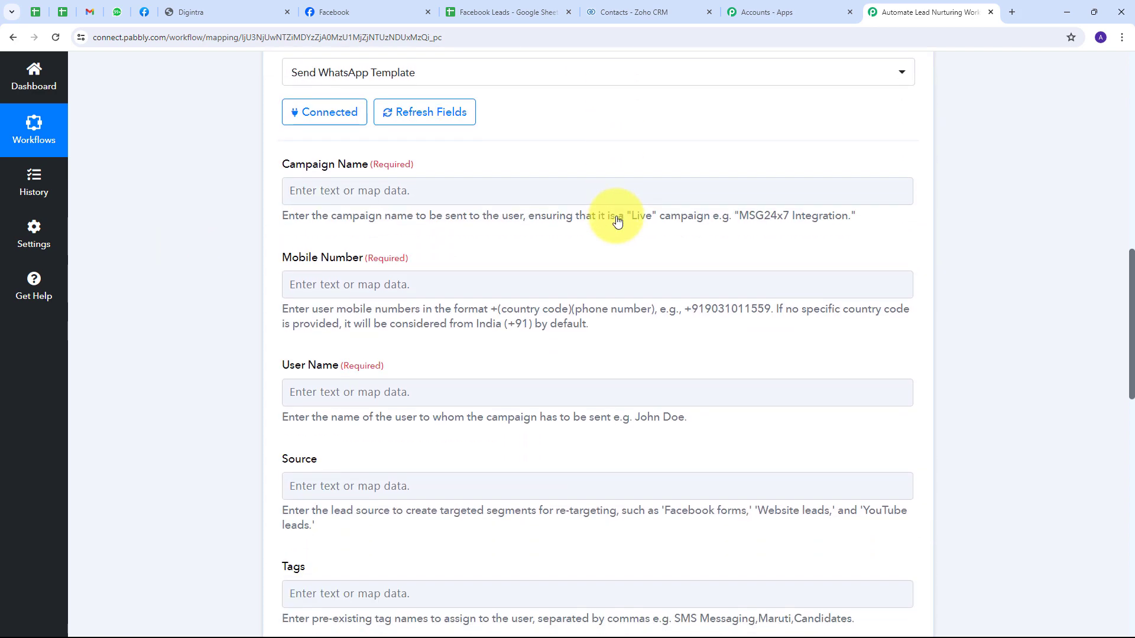
pyautogui.scroll(1, 296, 204)
pyautogui.click(288, 187)
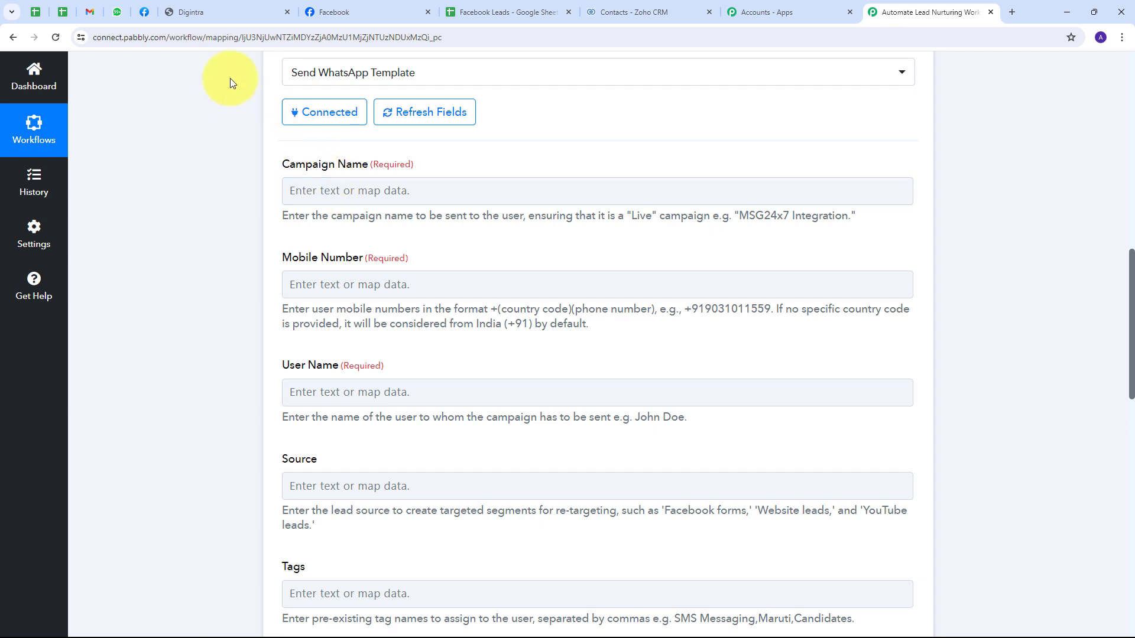
# Step: Show all of Digintra's template messages
pyautogui.click(195, 12)
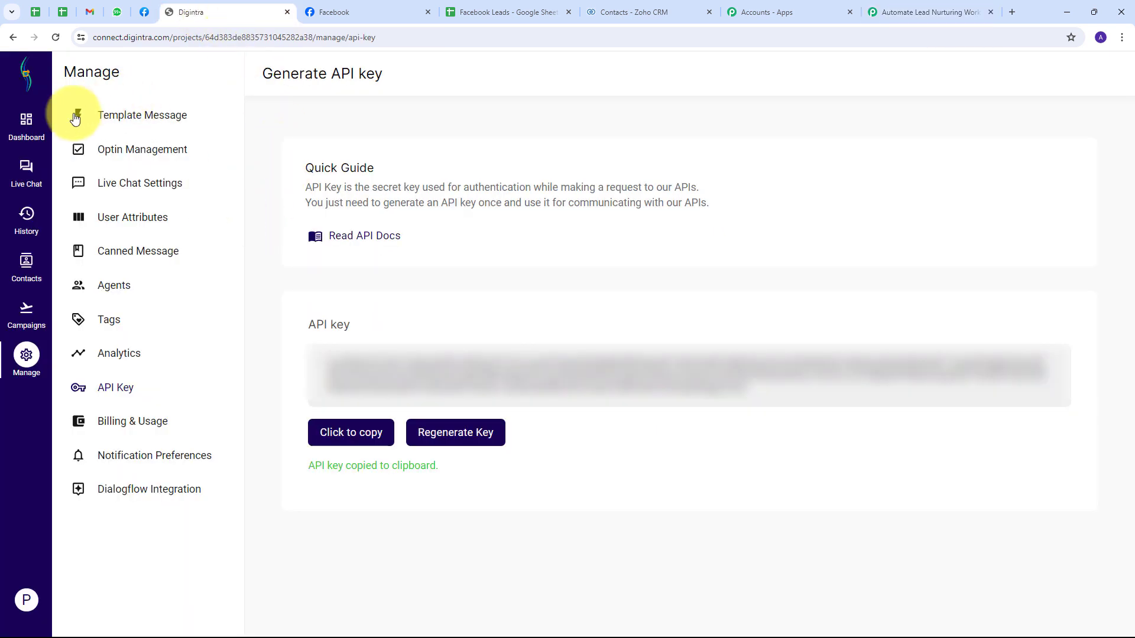
pyautogui.click(130, 117)
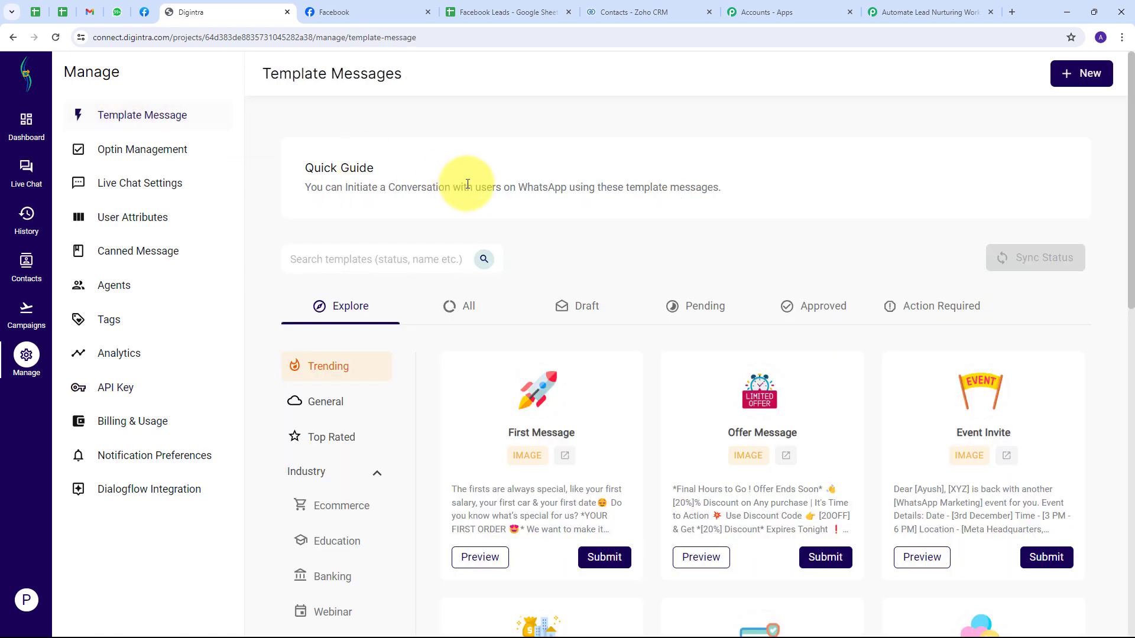
pyautogui.click(459, 307)
pyautogui.scroll(-2, 507, 397)
pyautogui.scroll(-3, 507, 397)
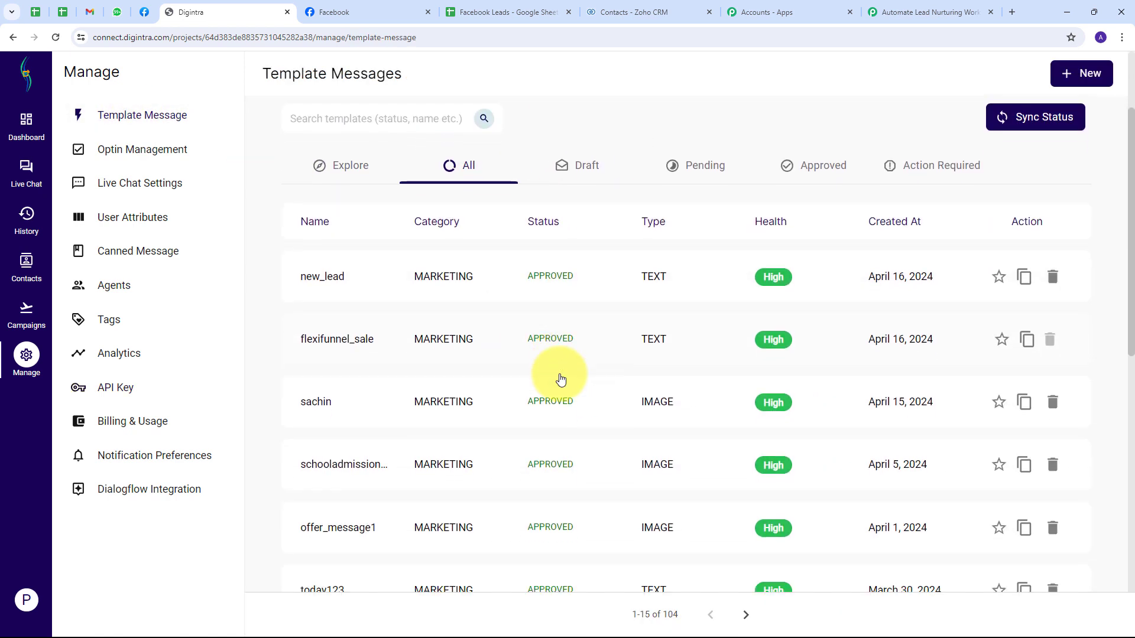
pyautogui.scroll(4, 428, 335)
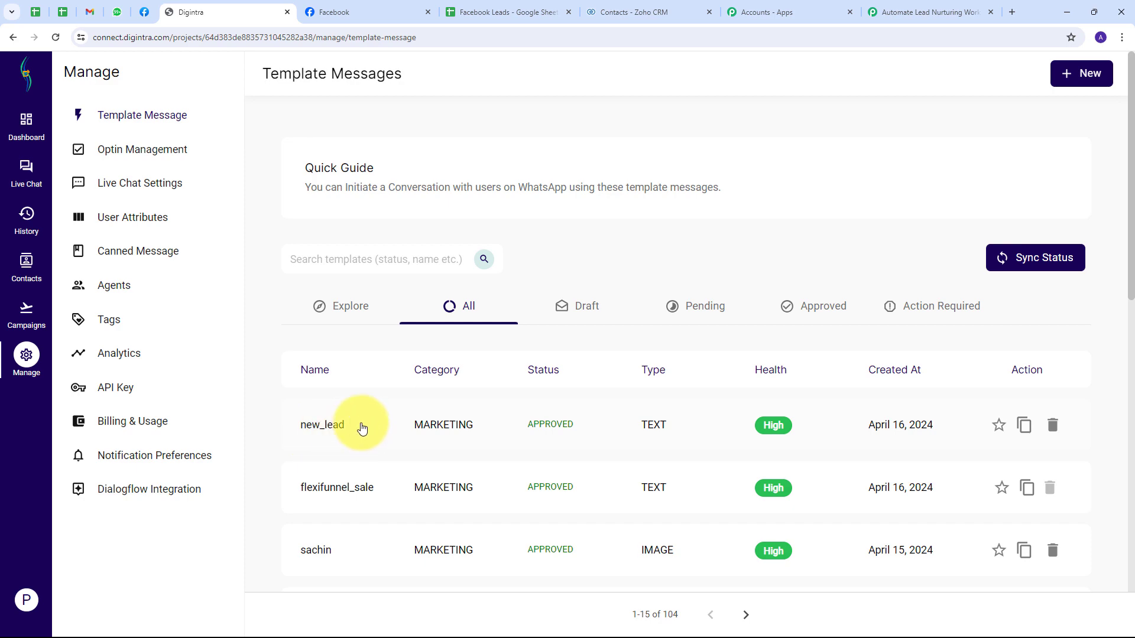
# Step: Preview the new_lead template text and its [Lead Name] placeholder, then go to Campaigns
pyautogui.click(330, 425)
pyautogui.scroll(-1, 573, 347)
pyautogui.scroll(1, 572, 348)
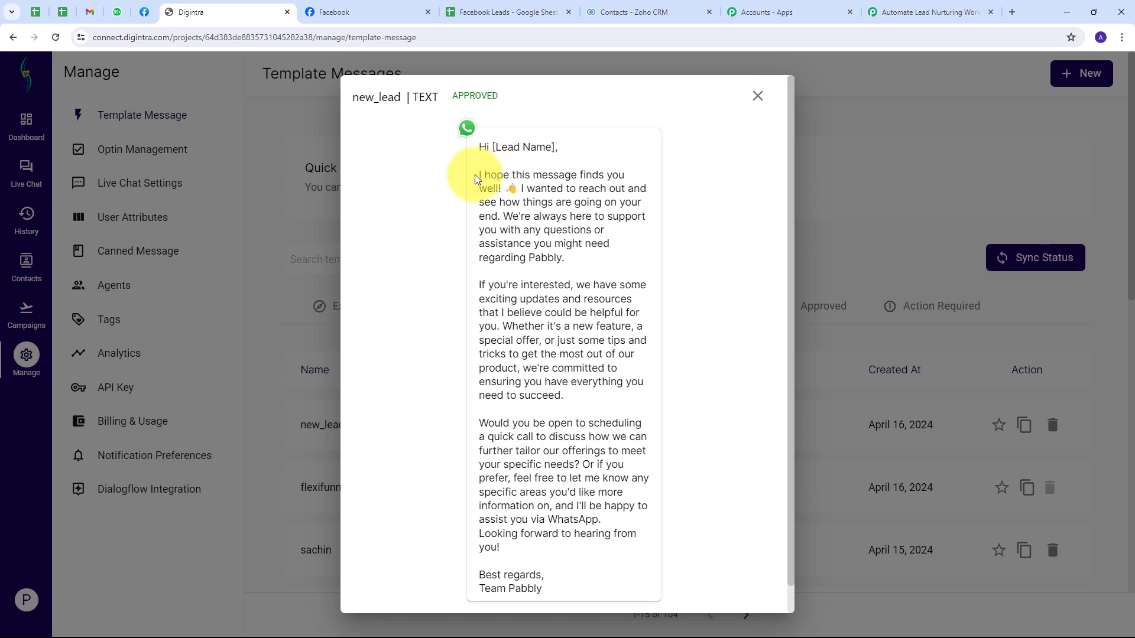
pyautogui.moveTo(479, 177); pyautogui.dragTo(609, 410)
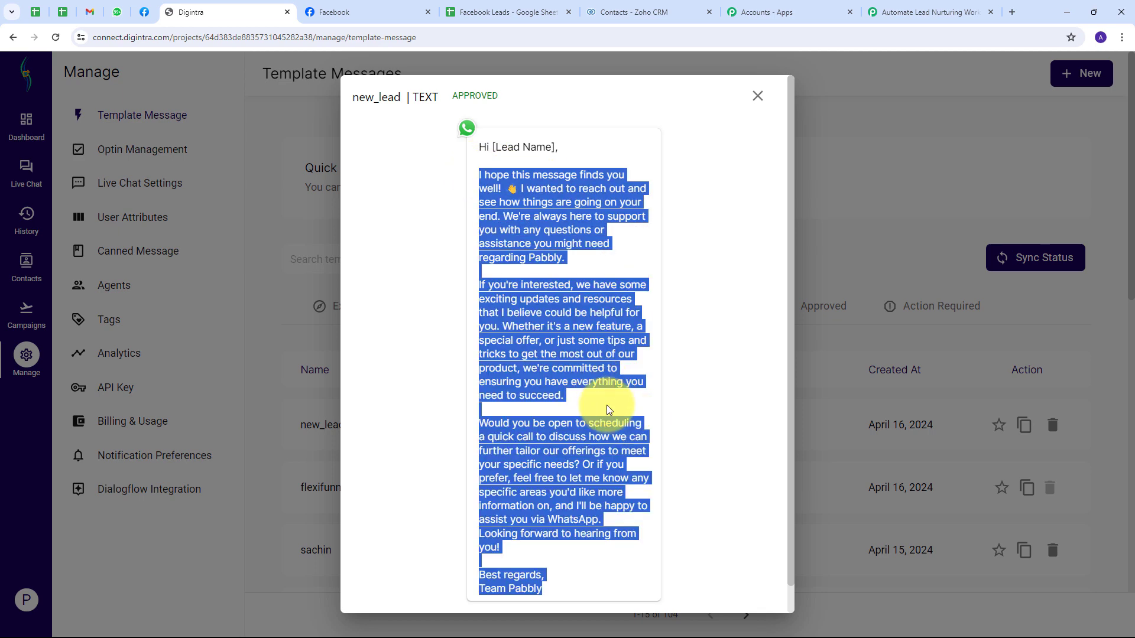
pyautogui.click(608, 409)
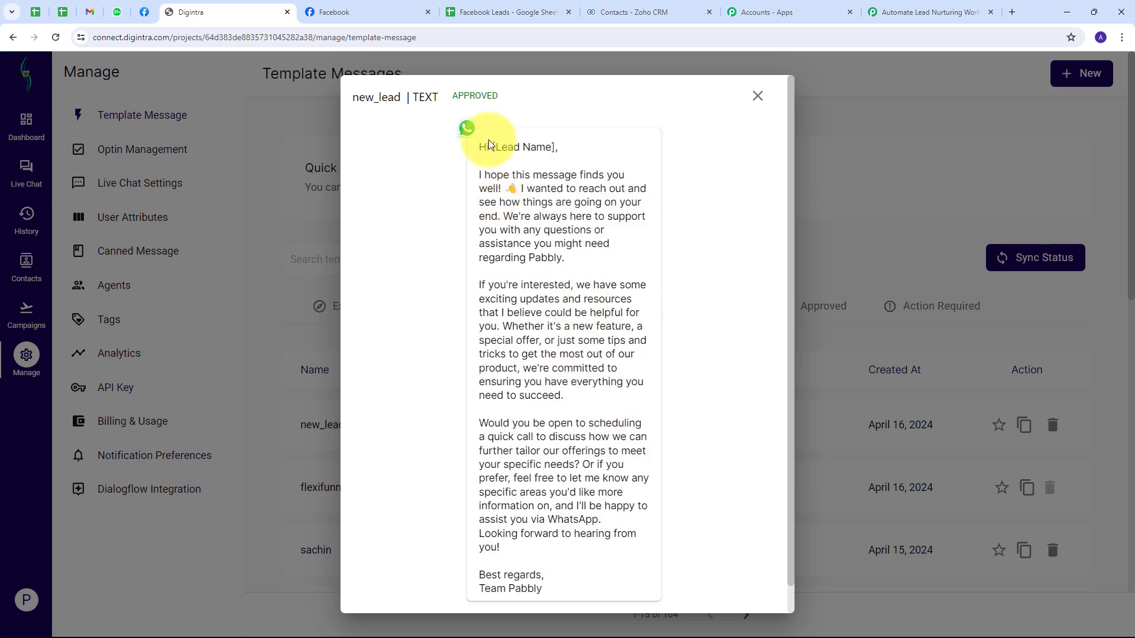
pyautogui.moveTo(492, 147); pyautogui.dragTo(556, 148)
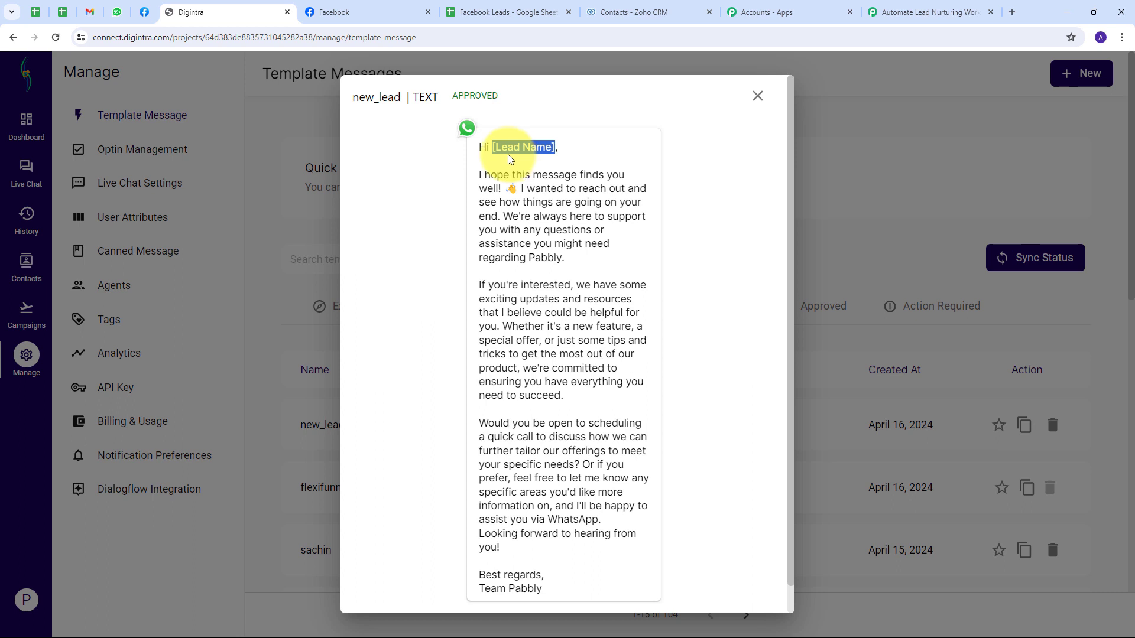
pyautogui.click(757, 95)
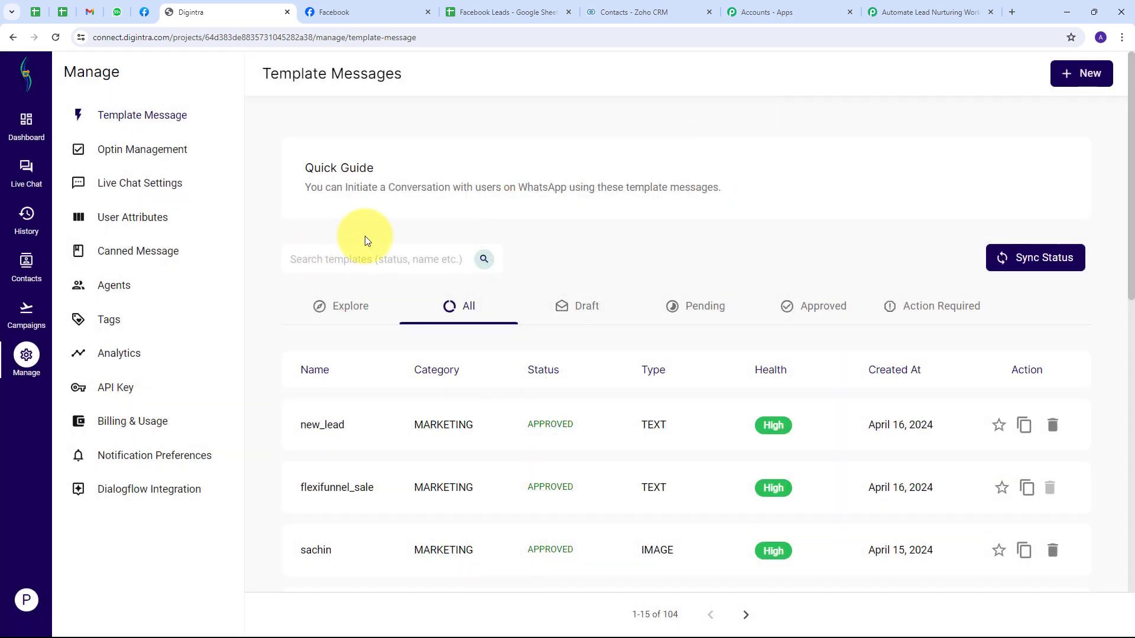
pyautogui.click(26, 310)
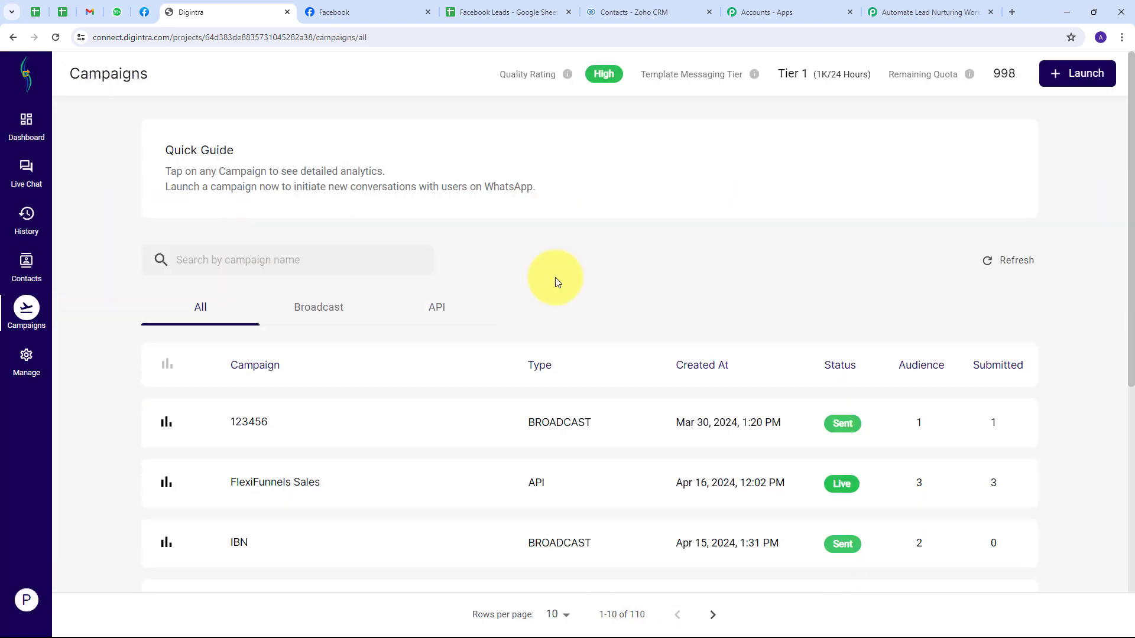
# Step: Launch a live API campaign named 'New Lead' with the new_lead template and select its name
pyautogui.click(1091, 79)
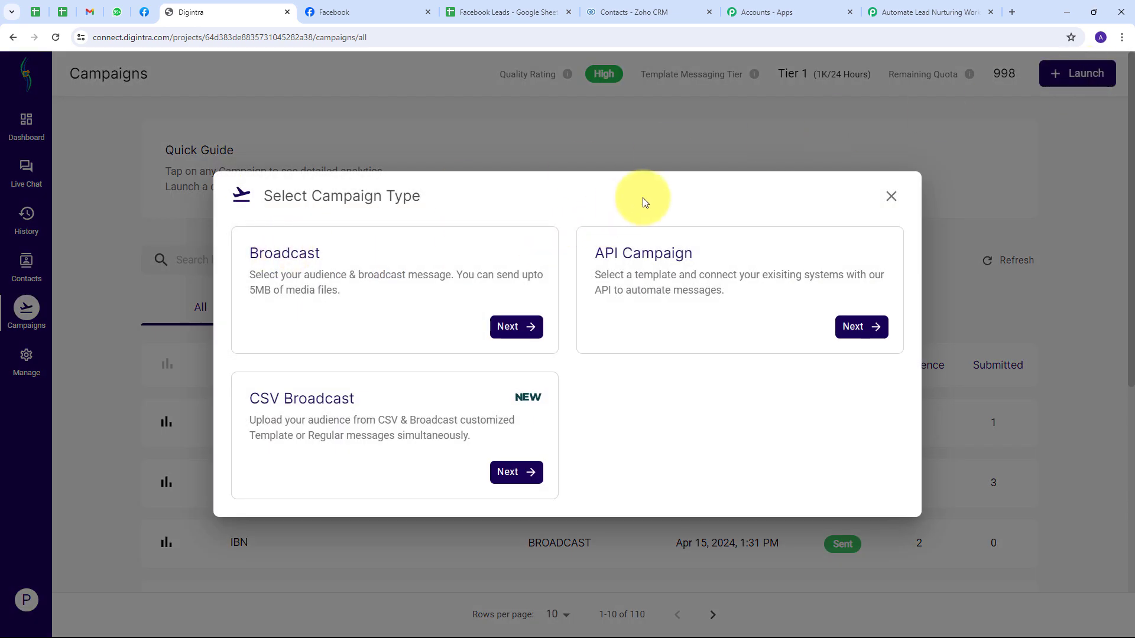
pyautogui.click(854, 328)
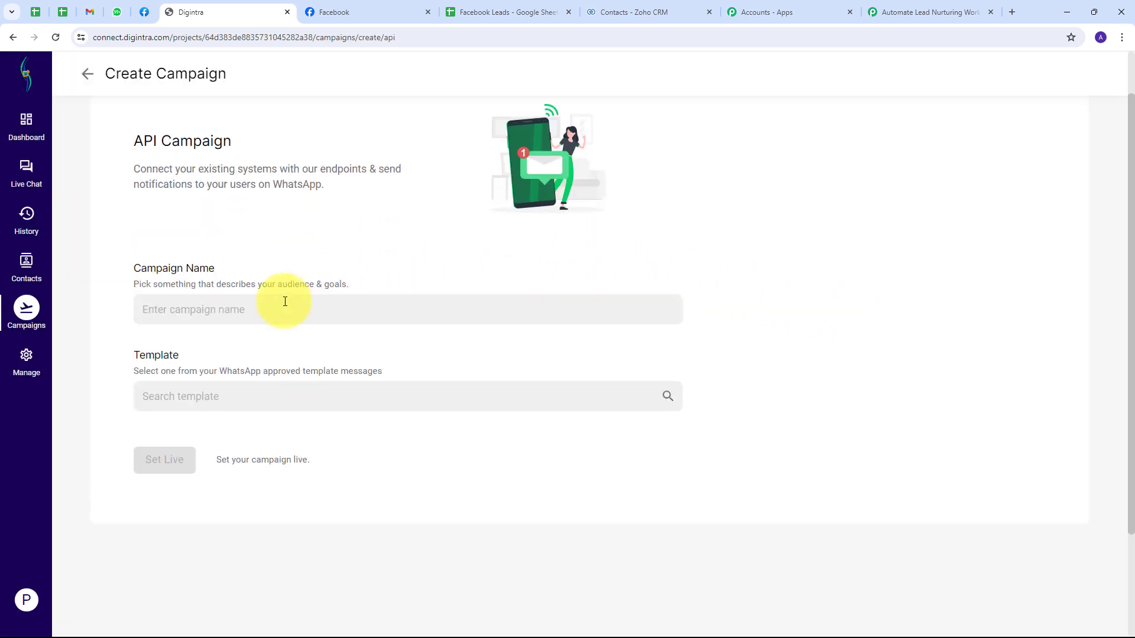
pyautogui.click(195, 310)
pyautogui.write('New Lead')
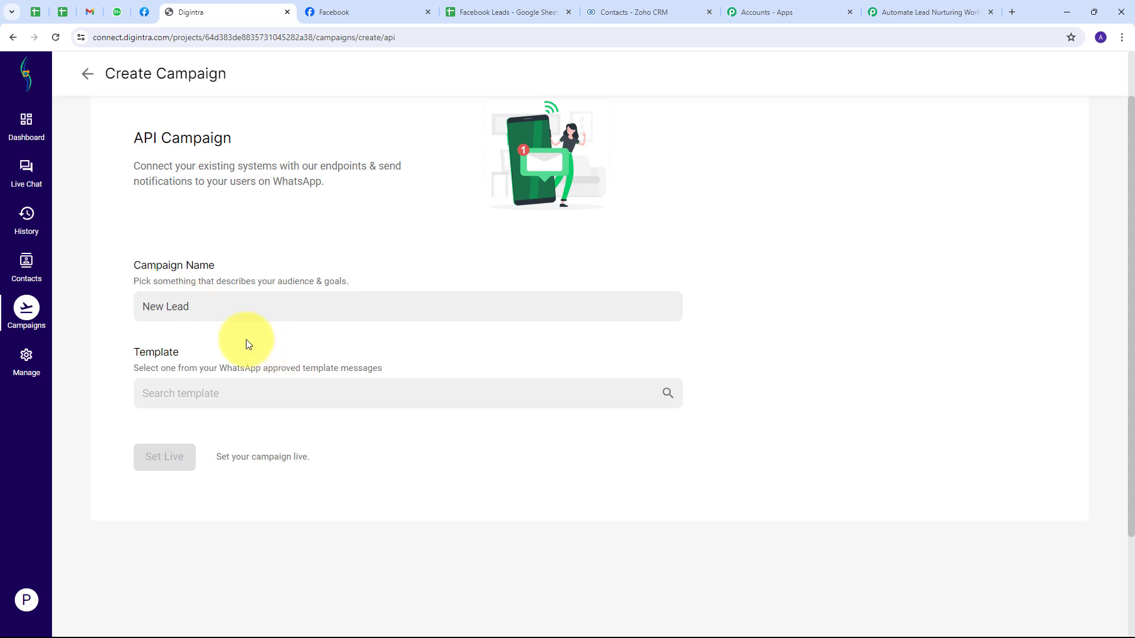
pyautogui.press('Tab')
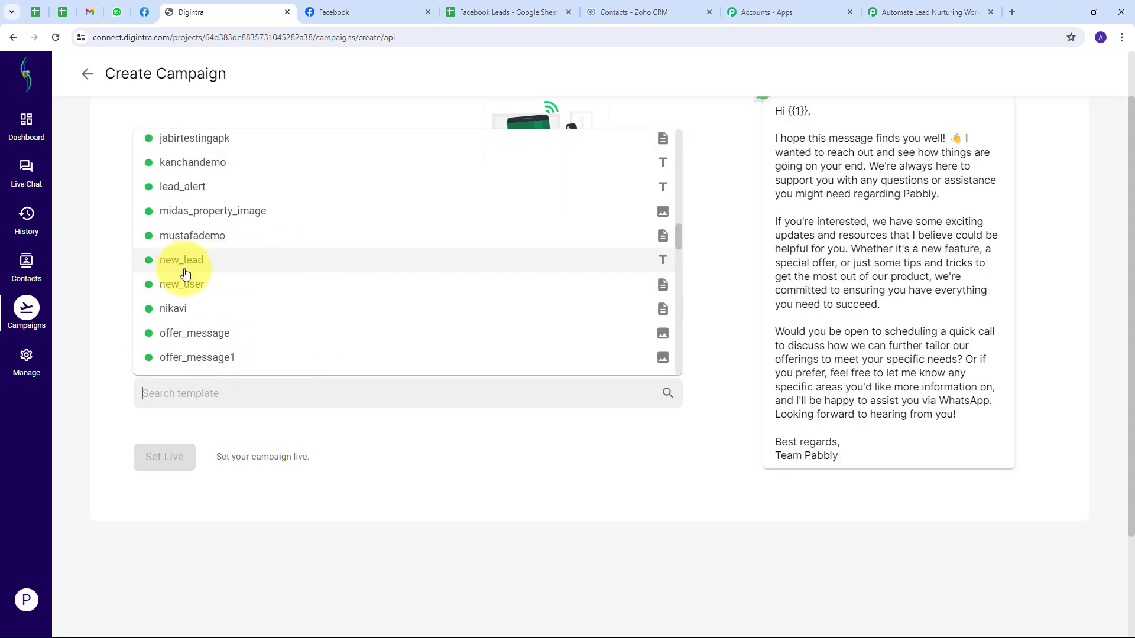
pyautogui.click(183, 271)
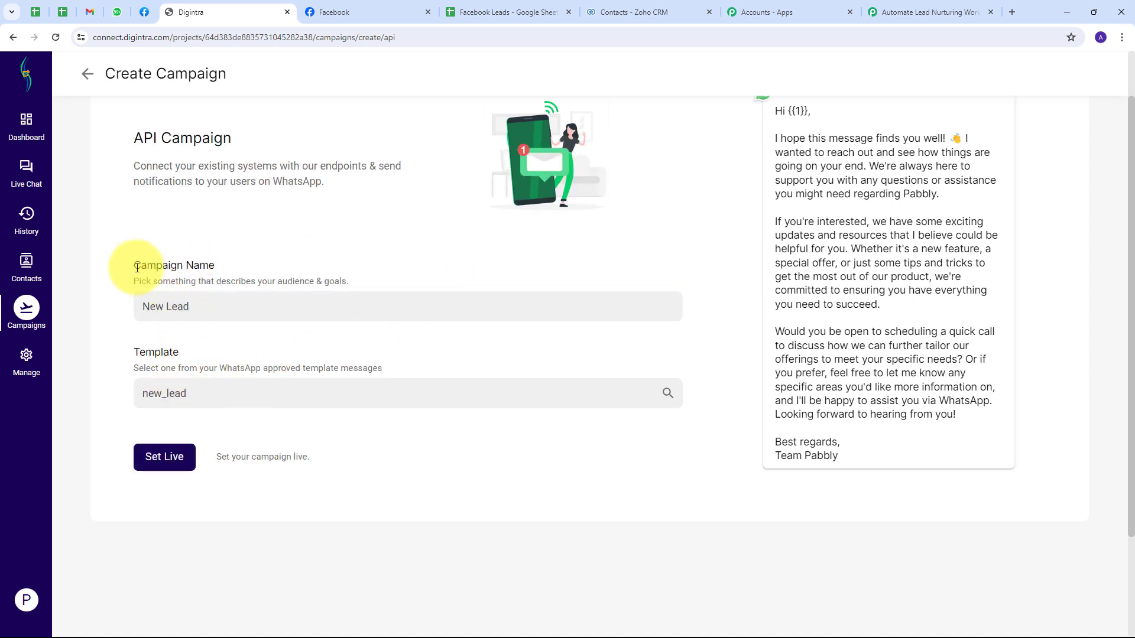
pyautogui.click(154, 461)
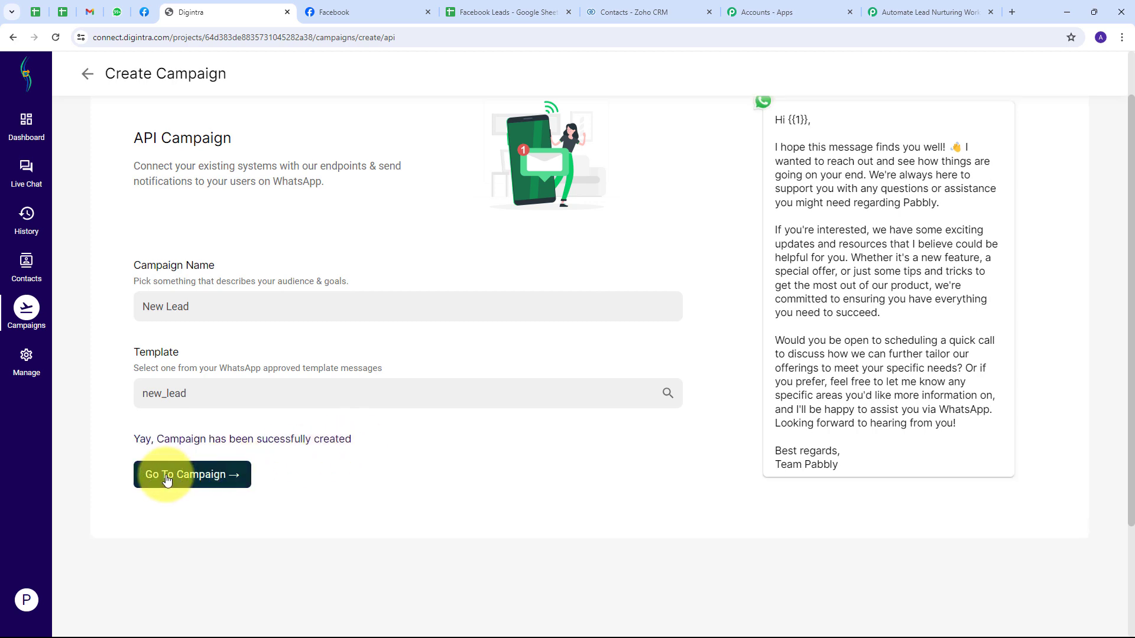
pyautogui.click(167, 479)
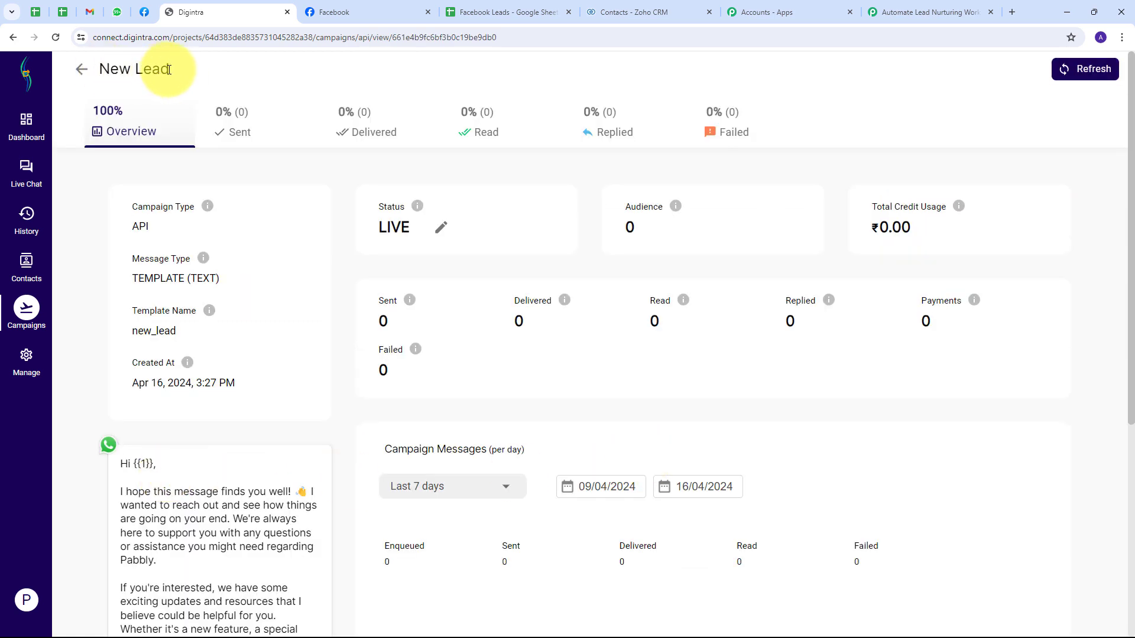
pyautogui.moveTo(169, 70); pyautogui.dragTo(98, 69)
pyautogui.hotkey('ctrl', 'c')
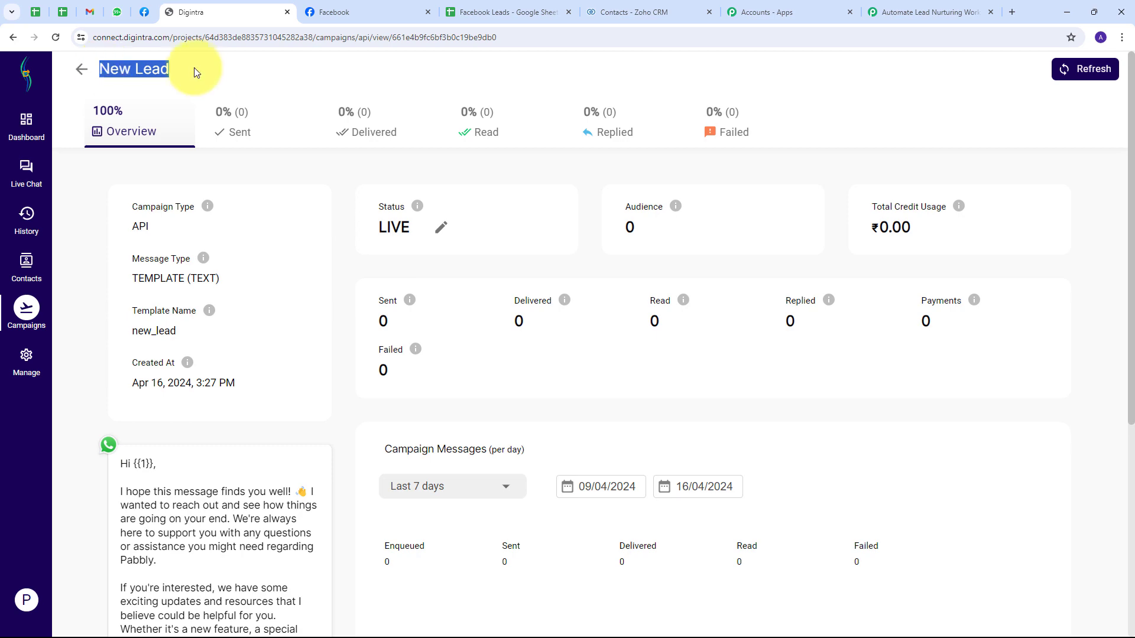
# Step: Paste 'New Lead' as the Campaign Name in the MSG24x7 step
pyautogui.click(922, 12)
pyautogui.scroll(2, 421, 228)
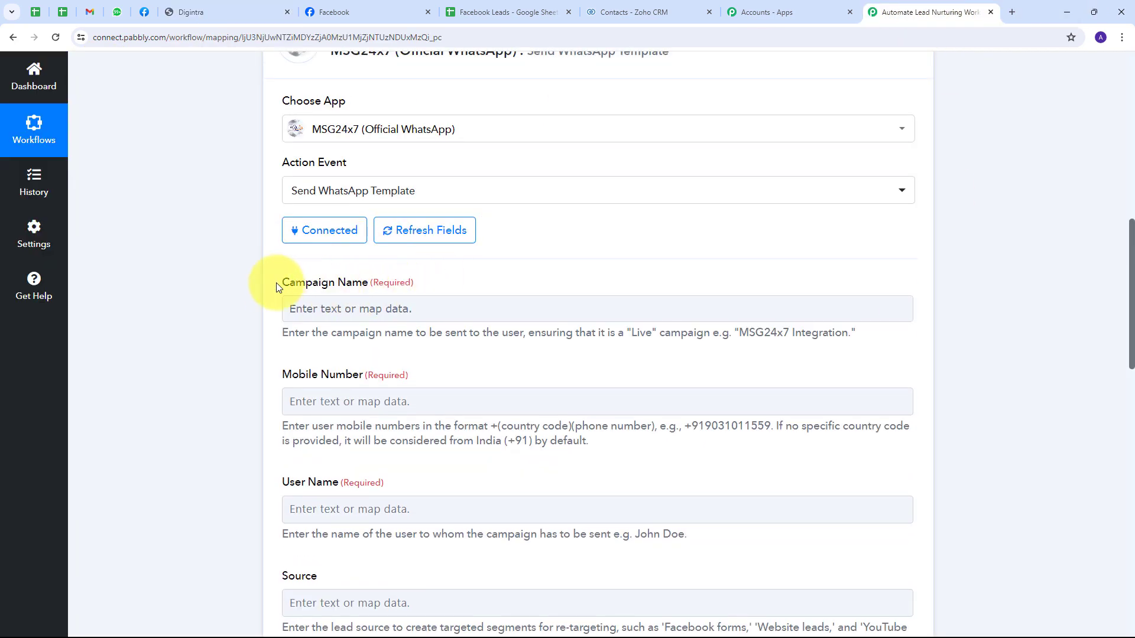
pyautogui.click(309, 307)
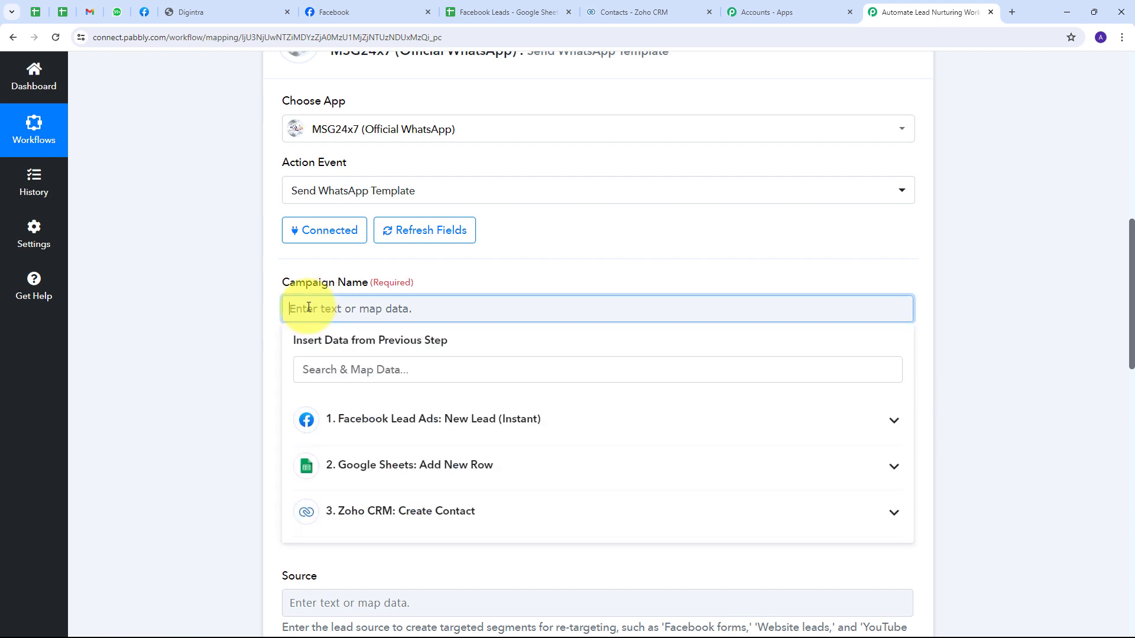
pyautogui.hotkey('ctrl', 'v')
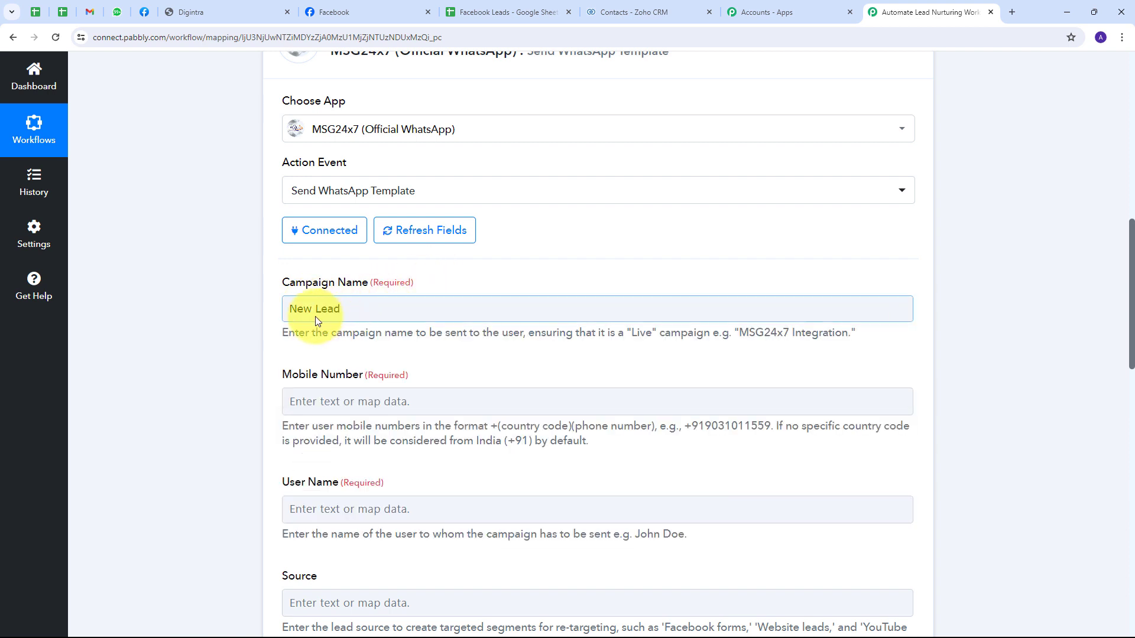
# Step: Map the Facebook lead's Res4 Phone Number into the Mobile Number field
pyautogui.scroll(-2, 414, 271)
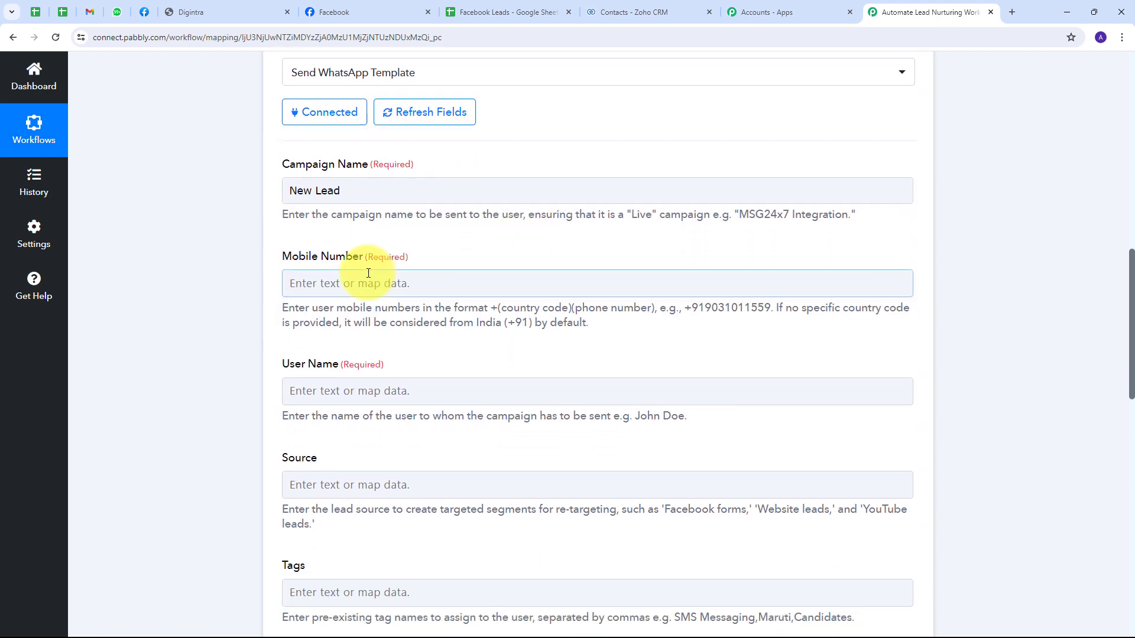
pyautogui.click(333, 277)
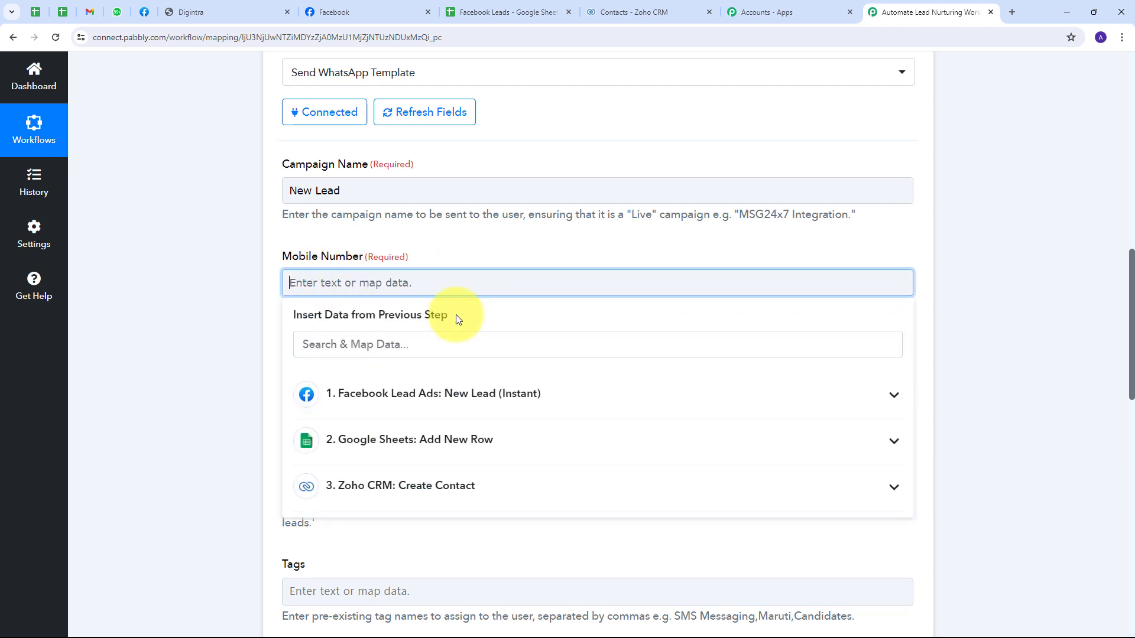
pyautogui.click(405, 407)
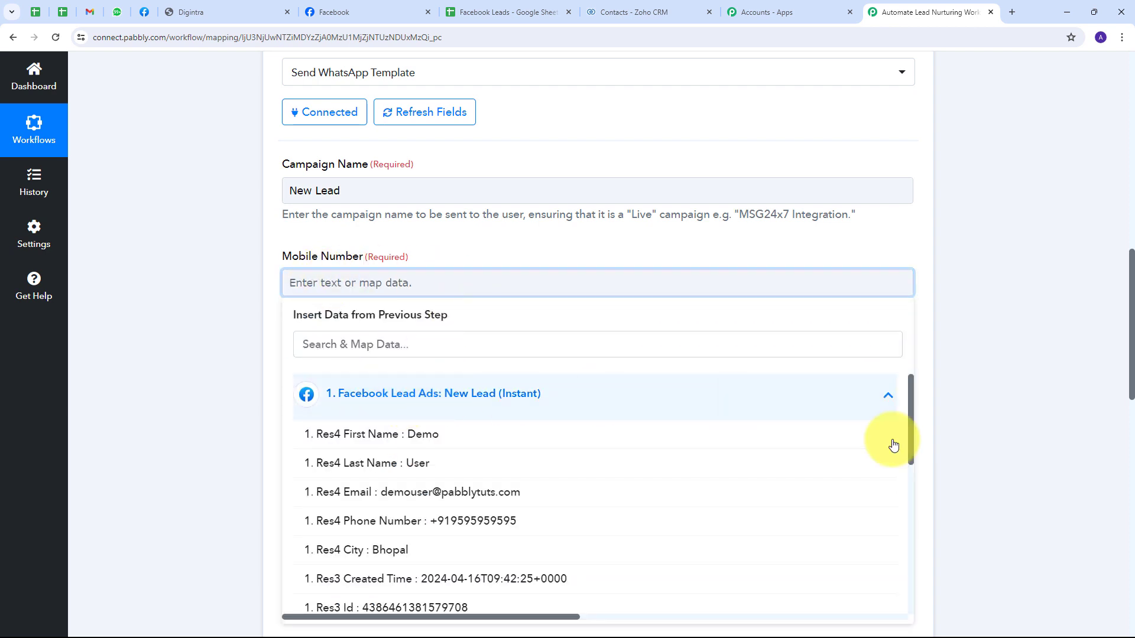
pyautogui.click(462, 529)
pyautogui.click(482, 238)
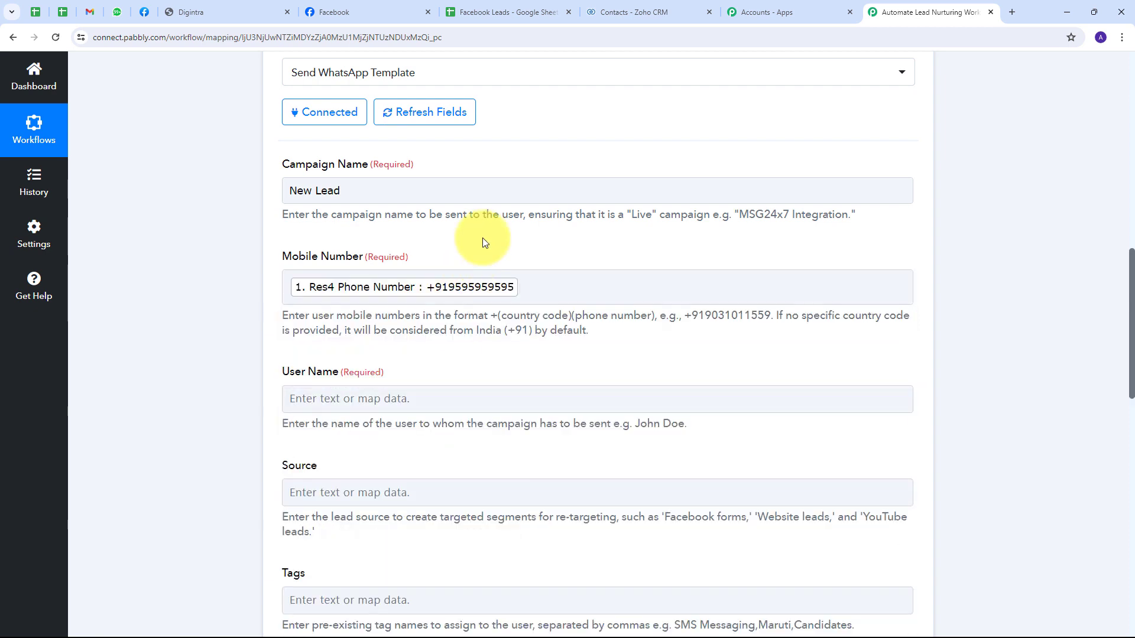
# Step: Fill User Name with the lead's Res4 First Name and Res4 Last Name
pyautogui.scroll(-2, 483, 238)
pyautogui.click(353, 282)
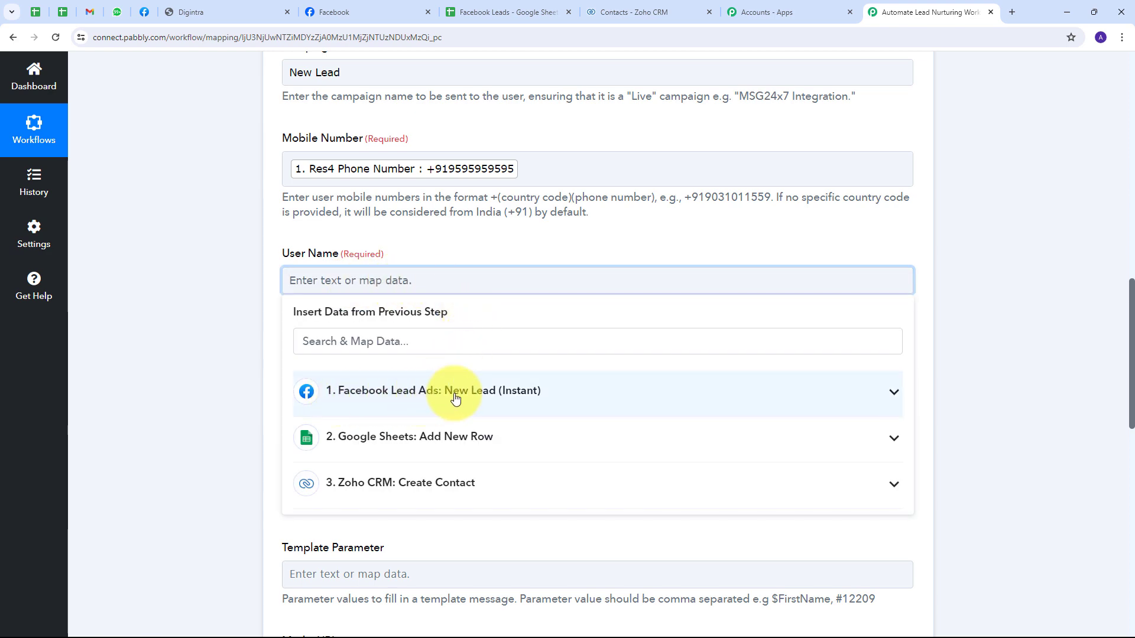
pyautogui.click(455, 398)
pyautogui.scroll(-2, 592, 331)
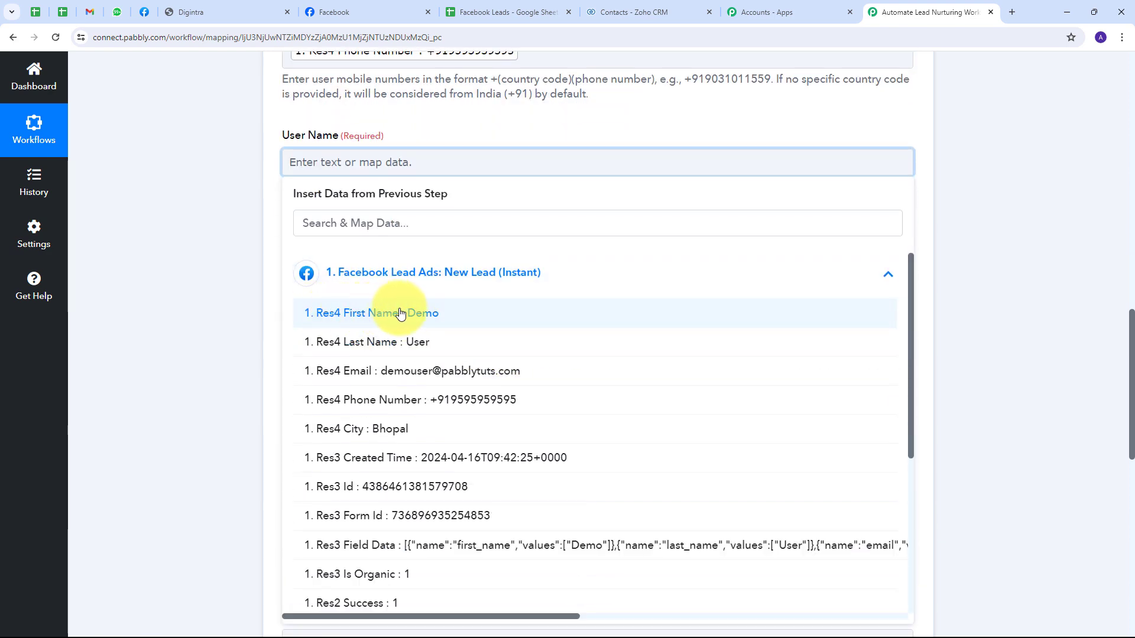
pyautogui.click(414, 314)
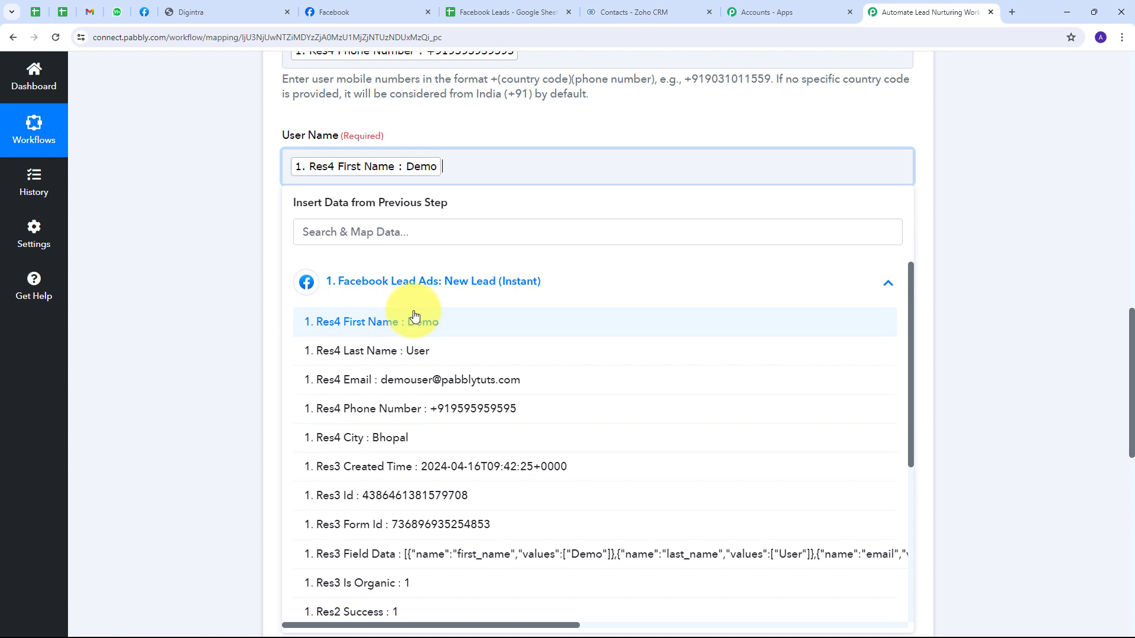
pyautogui.click(384, 353)
pyautogui.click(247, 254)
pyautogui.scroll(-3, 347, 225)
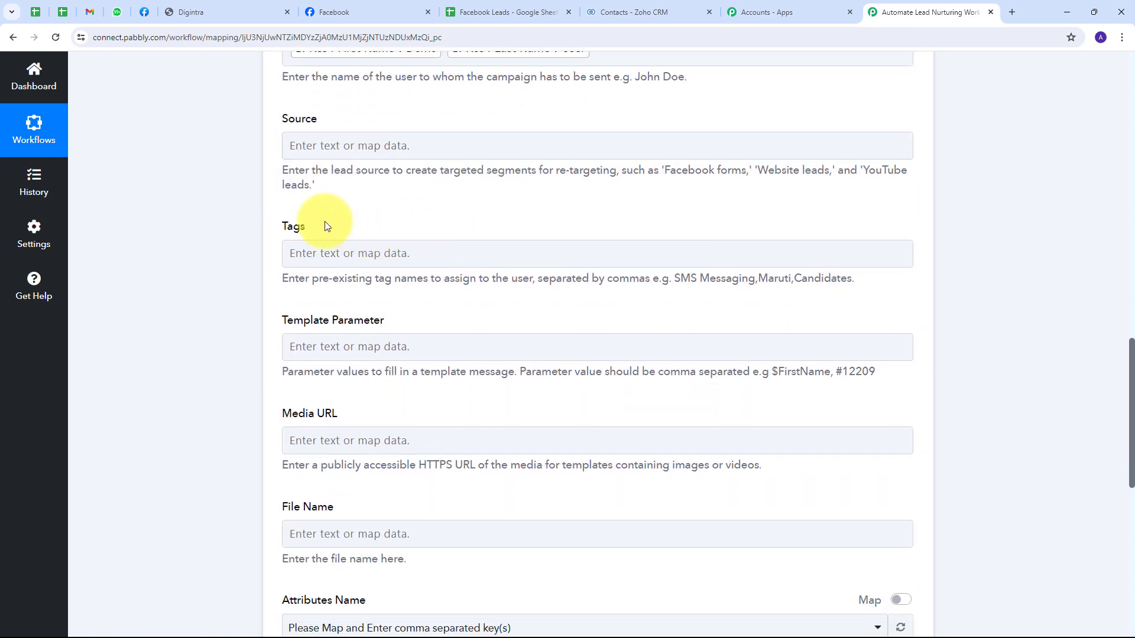
pyautogui.scroll(-2, 300, 220)
pyautogui.scroll(3, 266, 201)
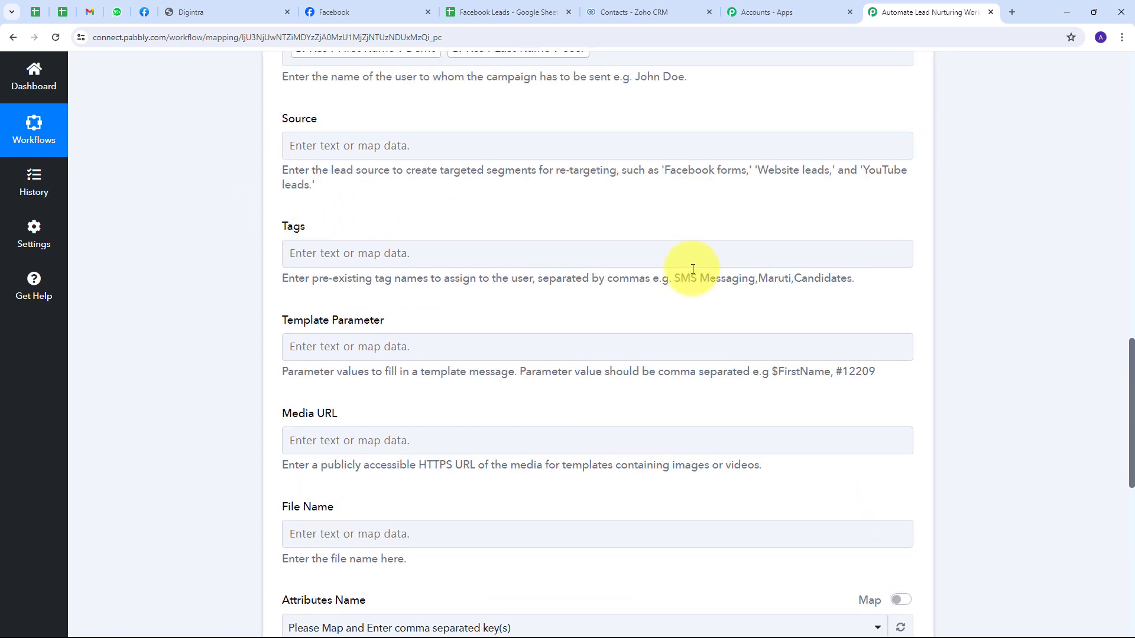
pyautogui.scroll(-2, 597, 457)
pyautogui.scroll(1, 375, 401)
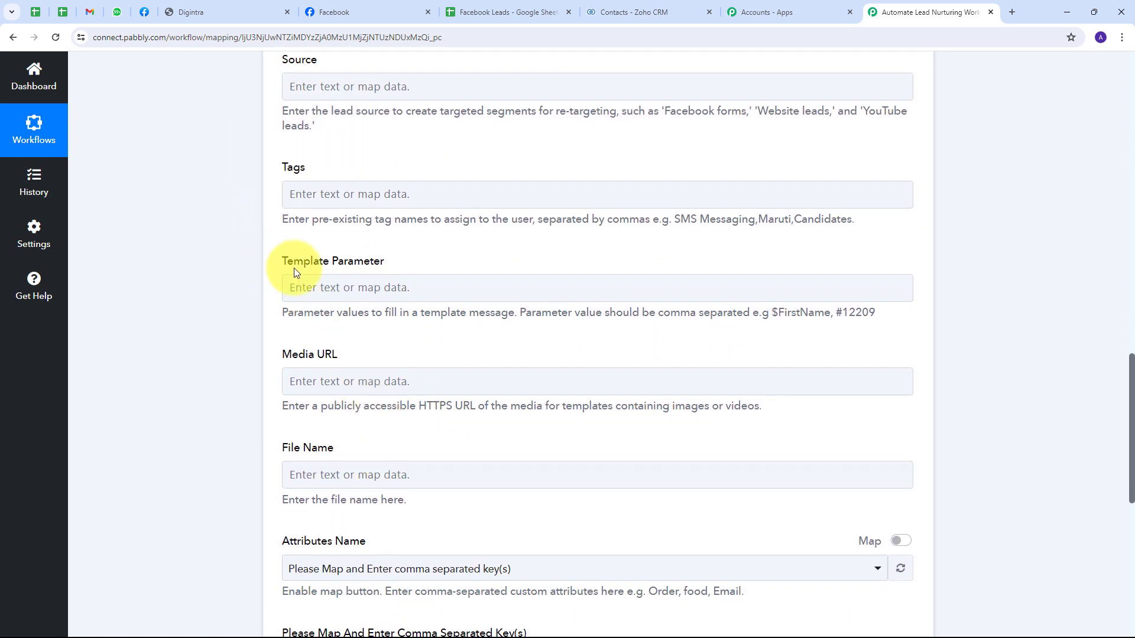
pyautogui.scroll(-1, 408, 260)
# Step: Insert the lead's Res4 First Name and Res4 Last Name into Template Parameter
pyautogui.click(351, 229)
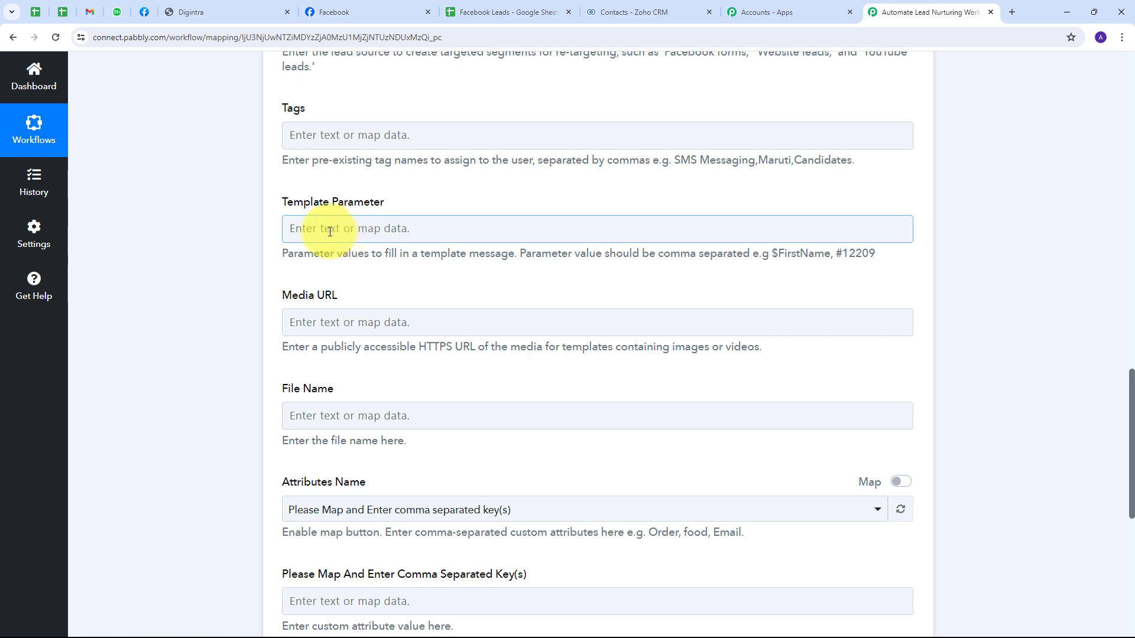
pyautogui.click(330, 230)
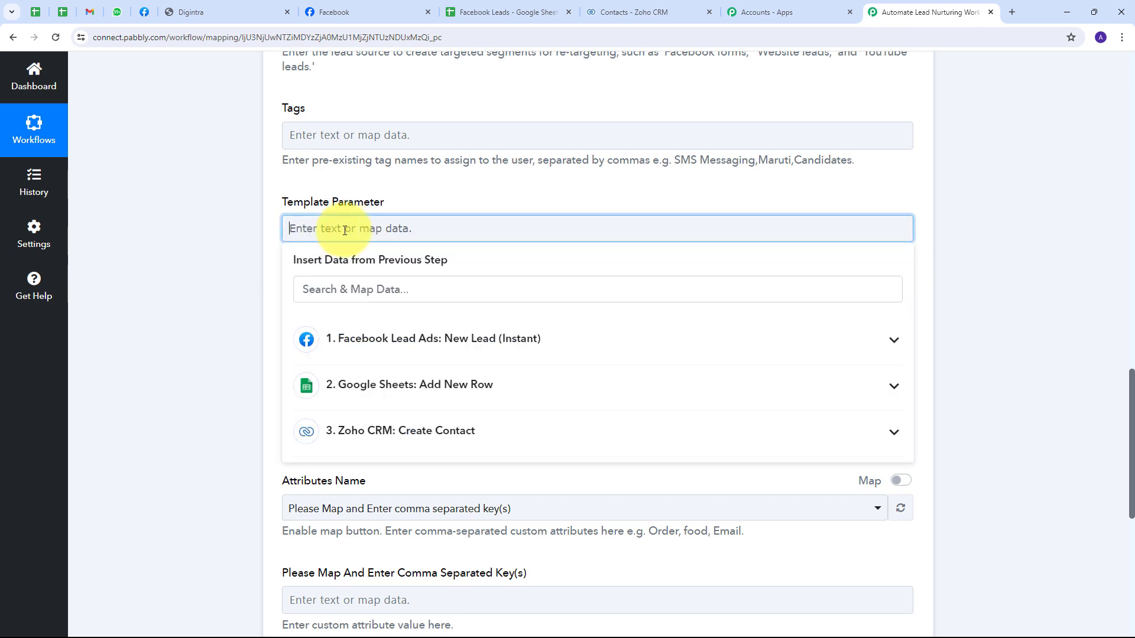
pyautogui.click(503, 347)
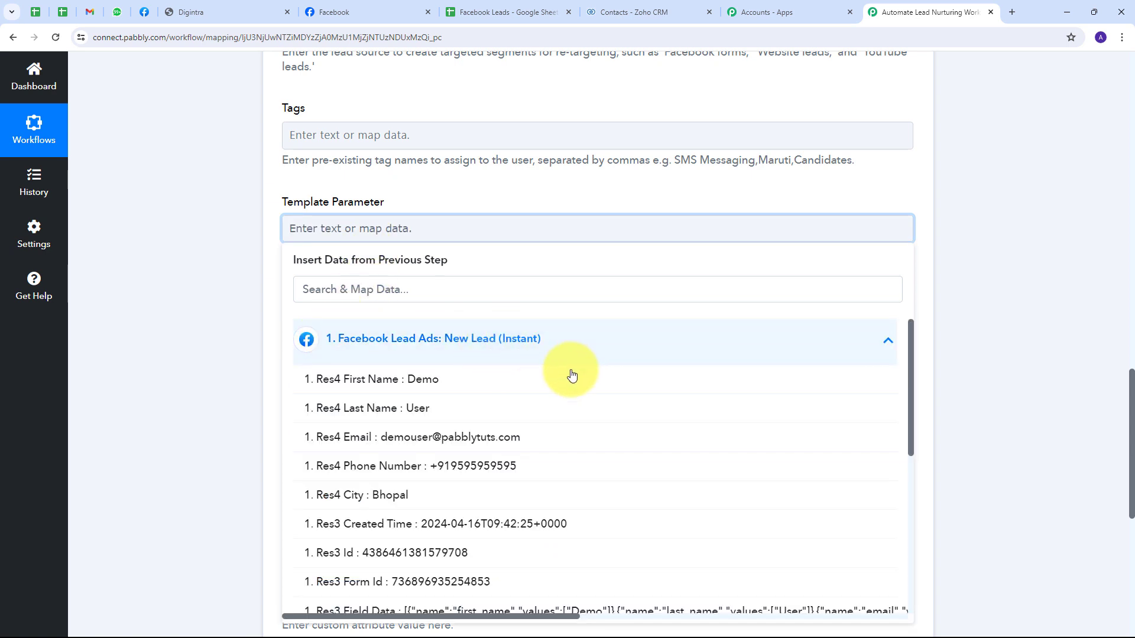
pyautogui.click(424, 380)
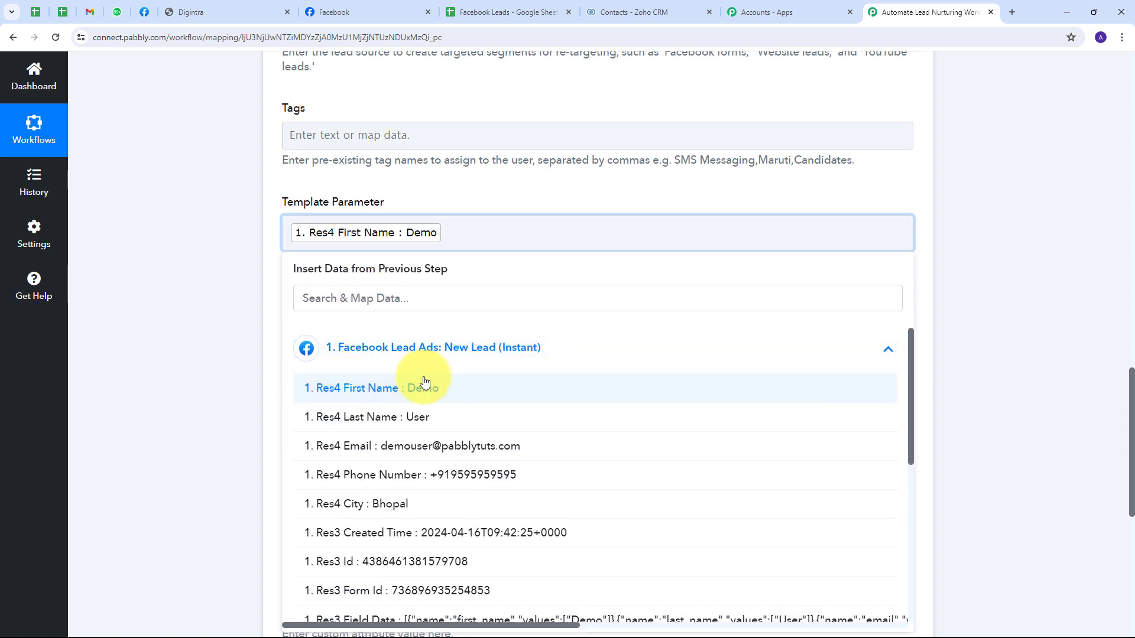
pyautogui.click(372, 421)
pyautogui.click(247, 288)
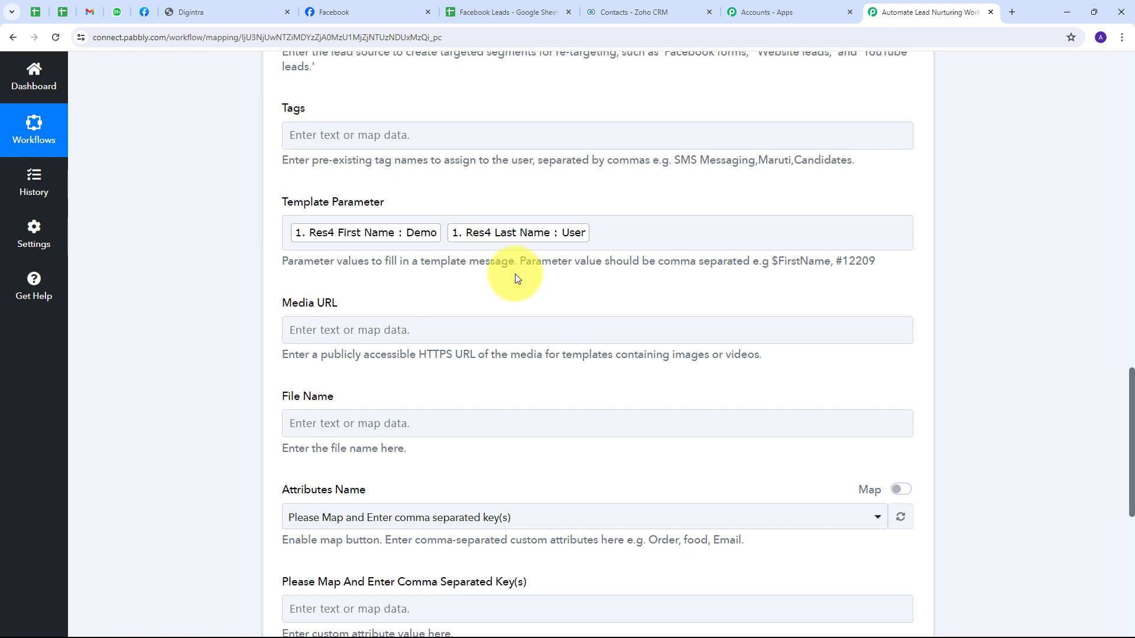
# Step: Finish editing the Template Parameter field and scroll to the bottom of the form
pyautogui.click(597, 238)
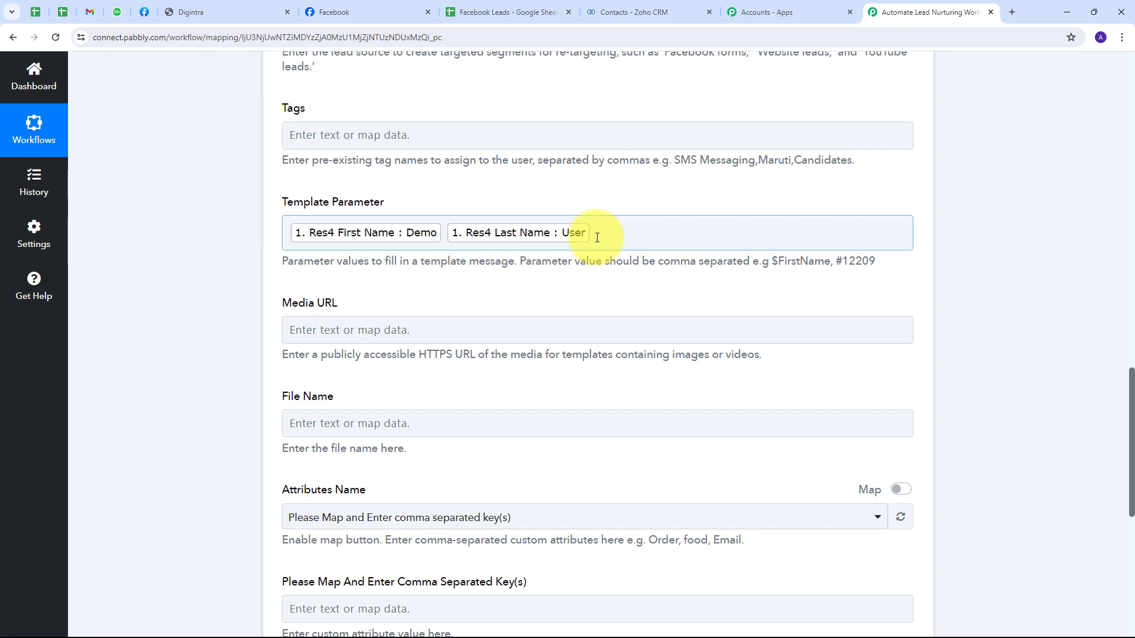
pyautogui.click(597, 238)
pyautogui.click(597, 191)
pyautogui.click(608, 236)
pyautogui.click(605, 212)
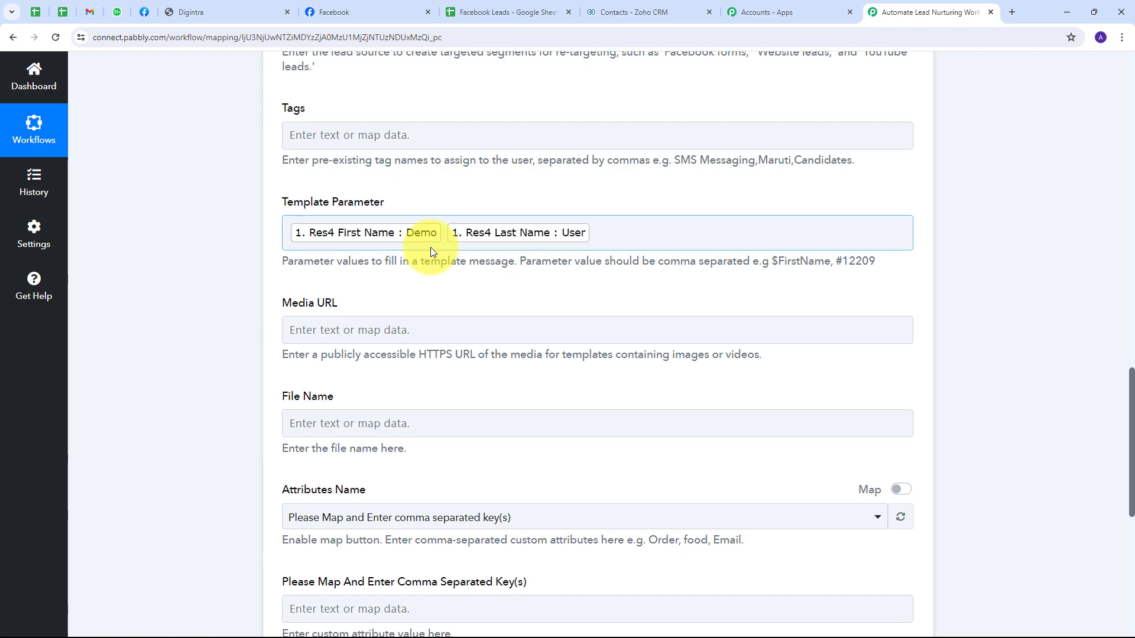
pyautogui.scroll(4, 431, 288)
pyautogui.scroll(3, 431, 287)
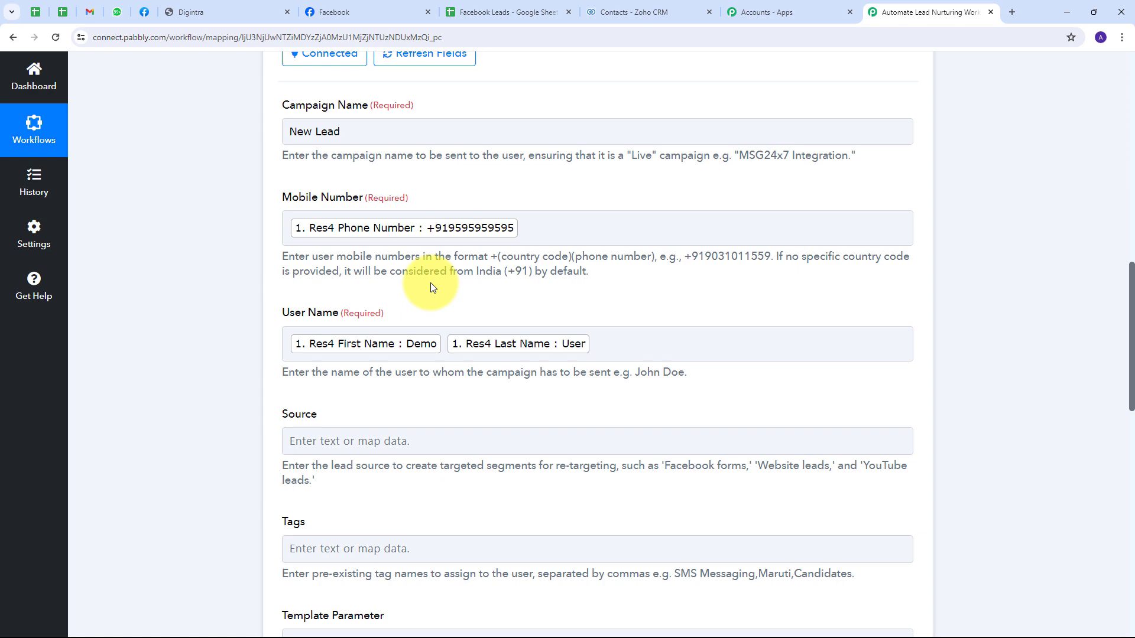
pyautogui.scroll(-10, 430, 287)
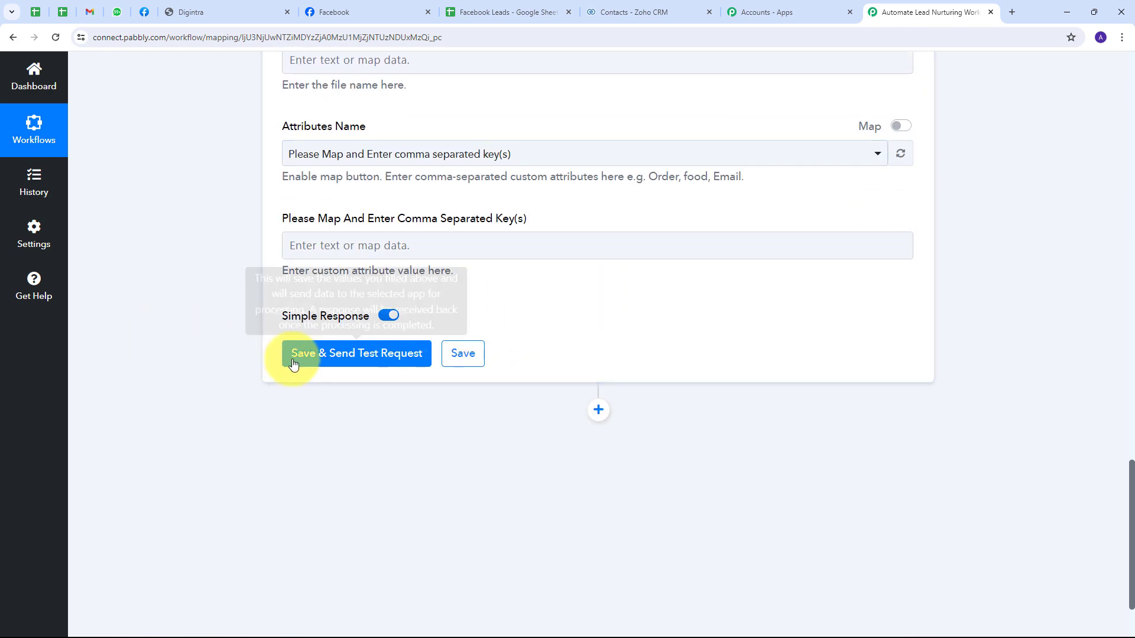
# Step: Save the MSG24x7 step and send a test request, confirming Success true, then open WhatsApp Web
pyautogui.click(344, 362)
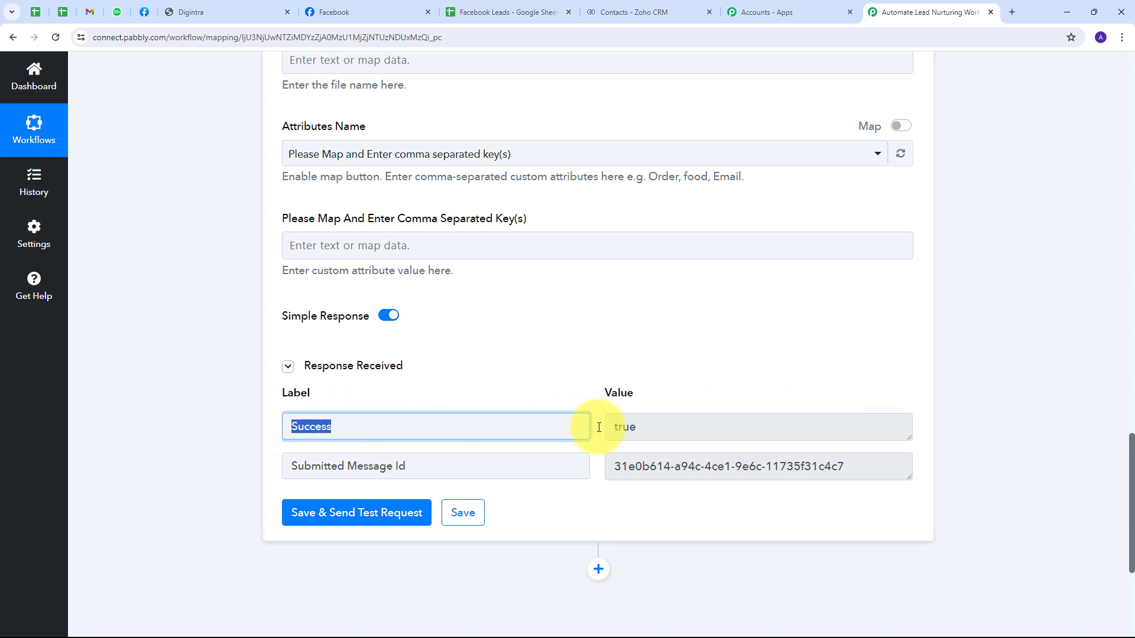
pyautogui.click(653, 427)
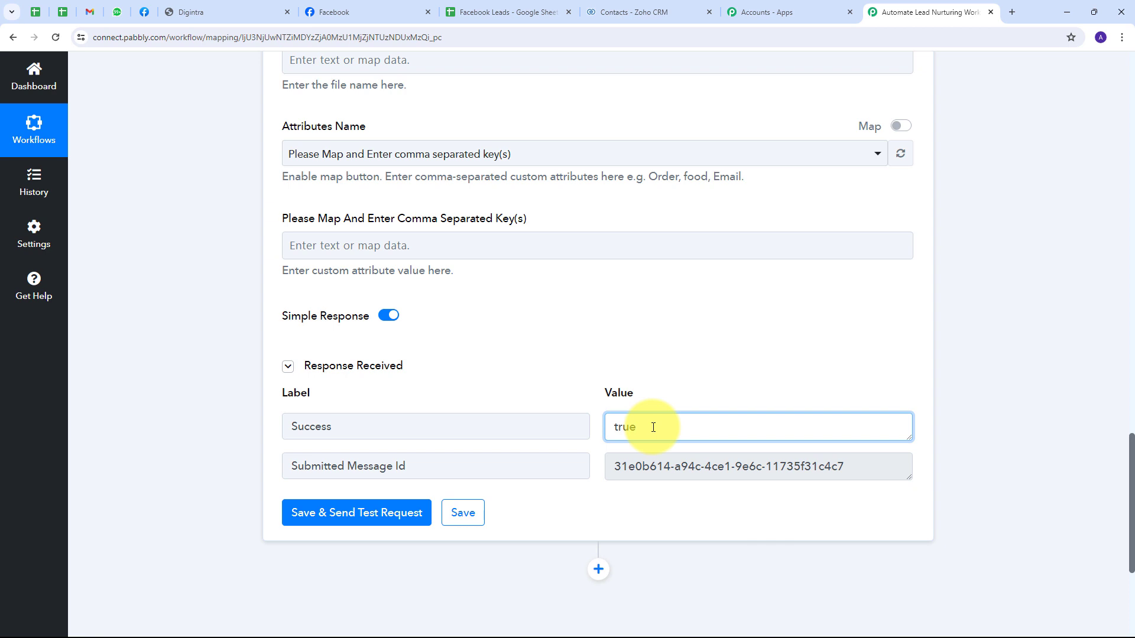
pyautogui.click(118, 10)
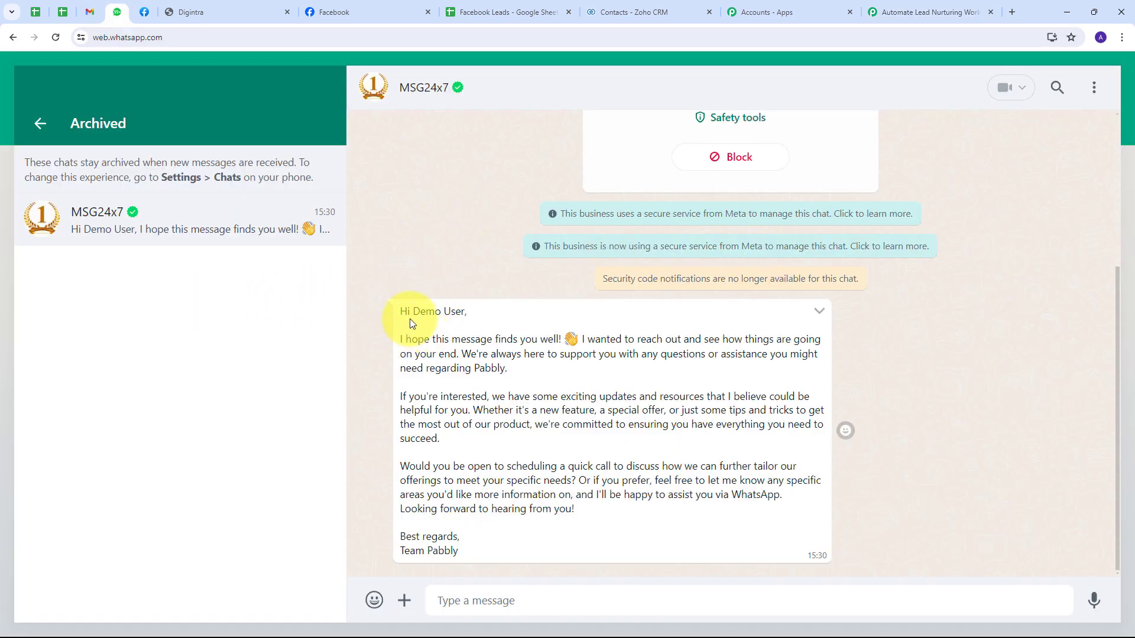
# Step: Verify the personalised greeting in the received MSG24x7 message, then return to Pabbly Connect
pyautogui.moveTo(412, 312); pyautogui.dragTo(470, 316)
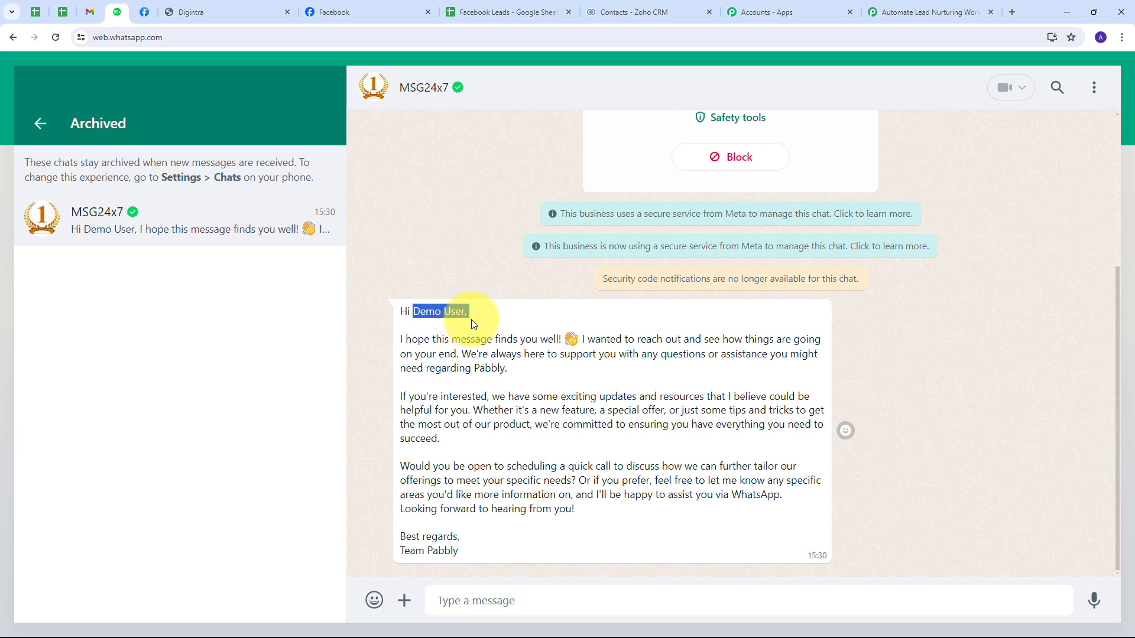
pyautogui.click(439, 317)
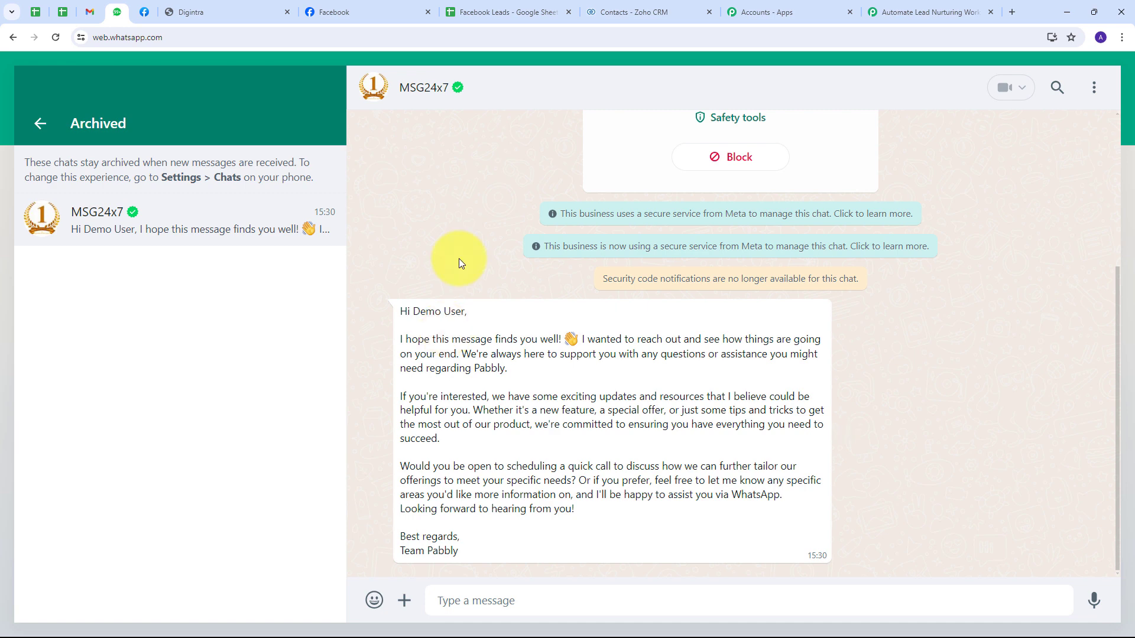
pyautogui.click(899, 11)
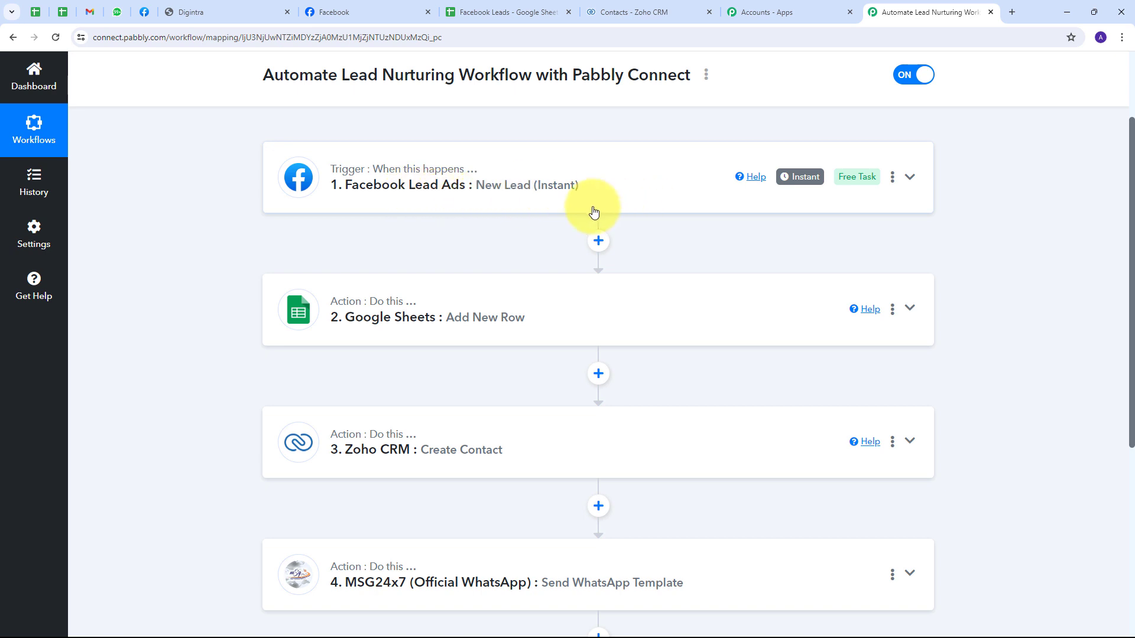
pyautogui.scroll(-1, 254, 207)
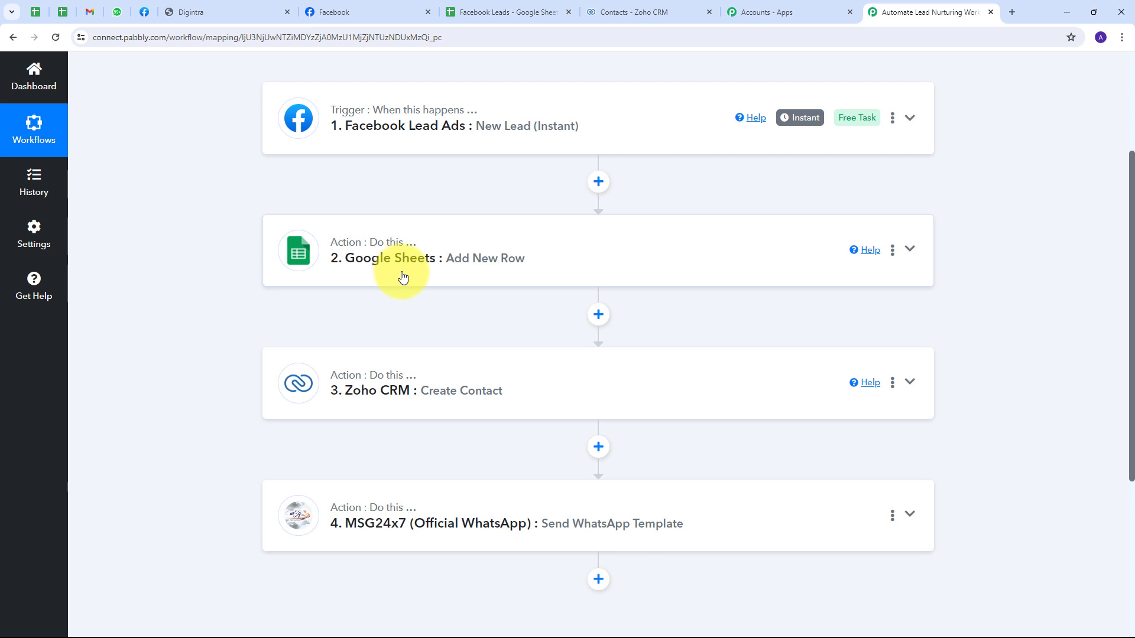
pyautogui.scroll(-1, 348, 253)
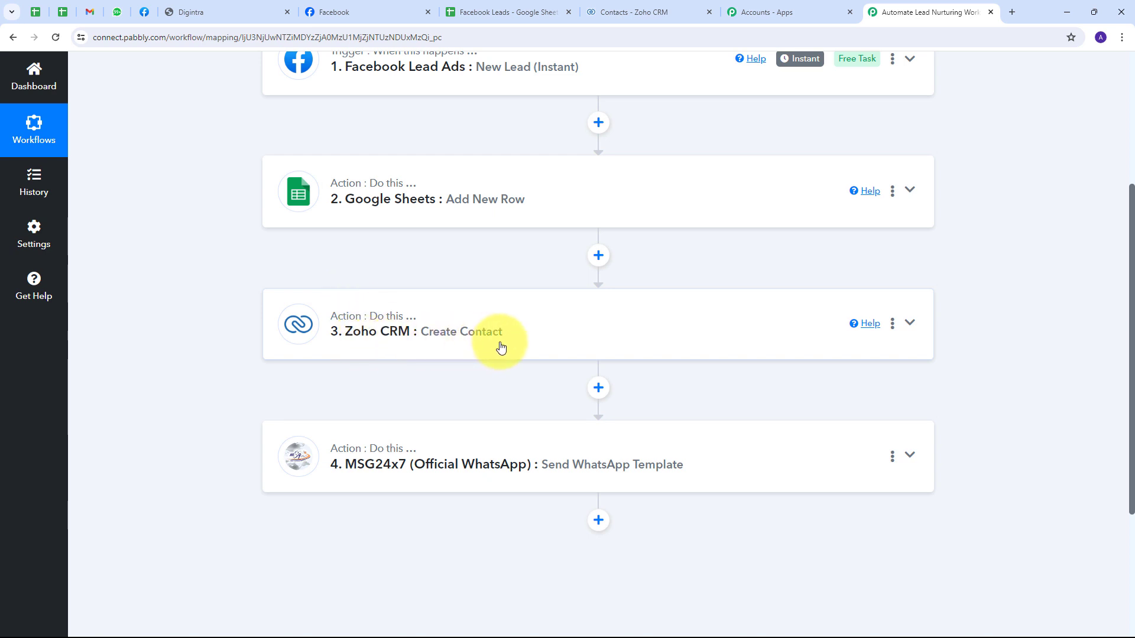
pyautogui.scroll(-1, 246, 319)
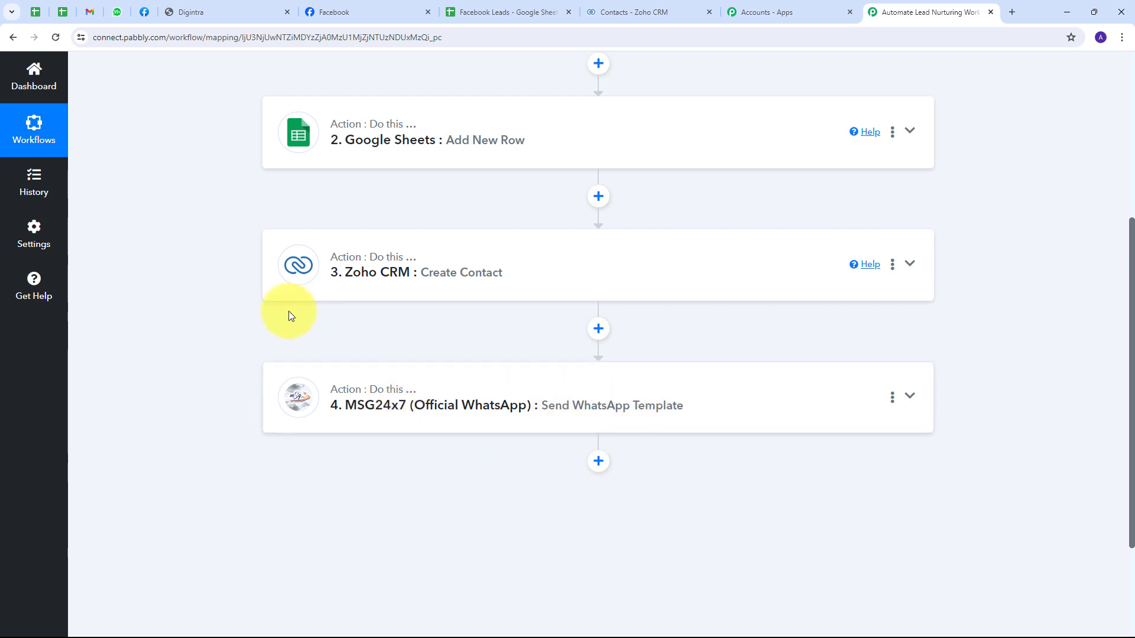
pyautogui.scroll(3, 205, 319)
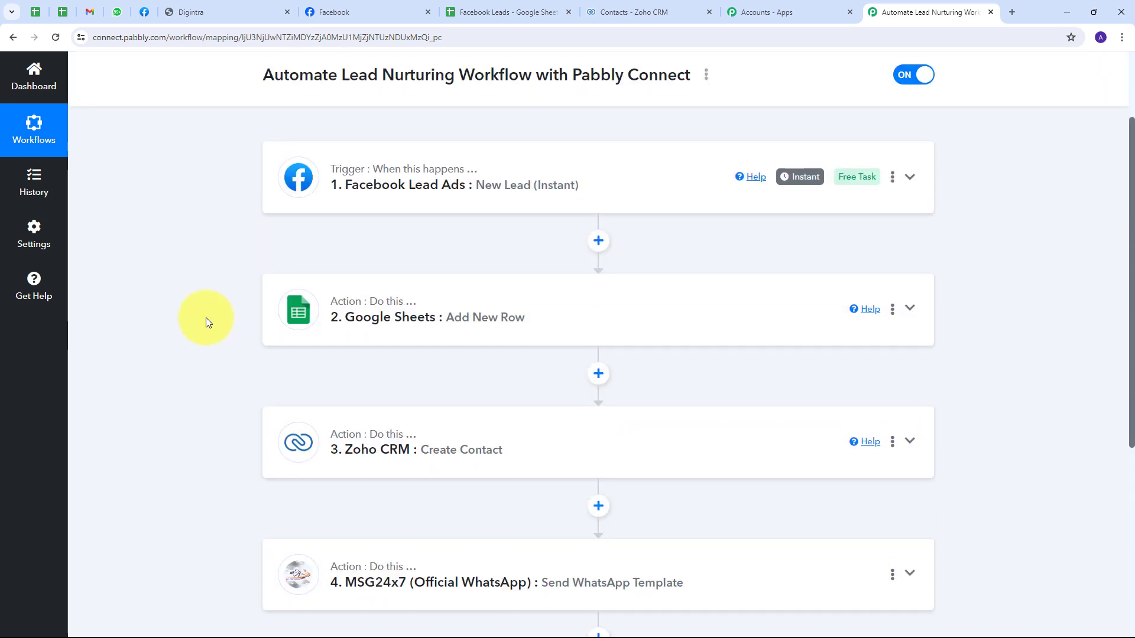